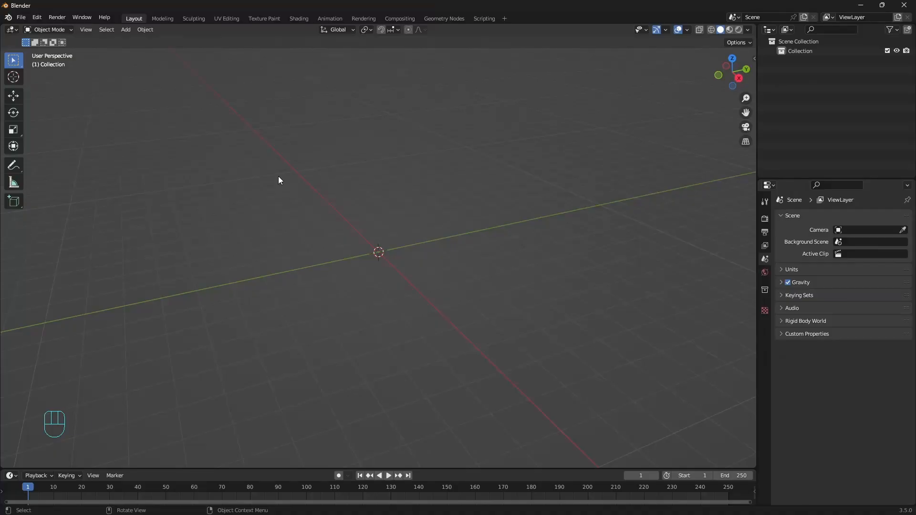
# - Add a cylinder mesh at the origin with its cap fill type set to Nothing
pyautogui.click(321, 224)
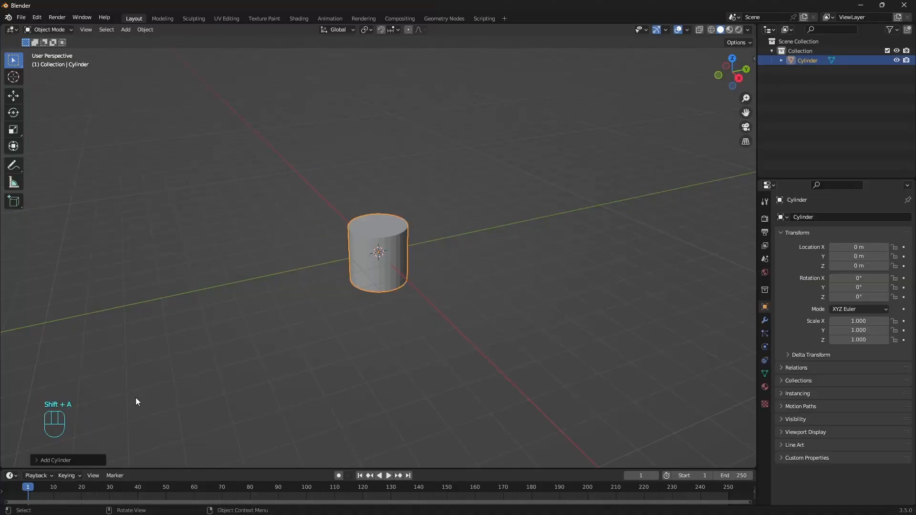
pyautogui.click(79, 458)
pyautogui.click(154, 378)
pyautogui.click(124, 388)
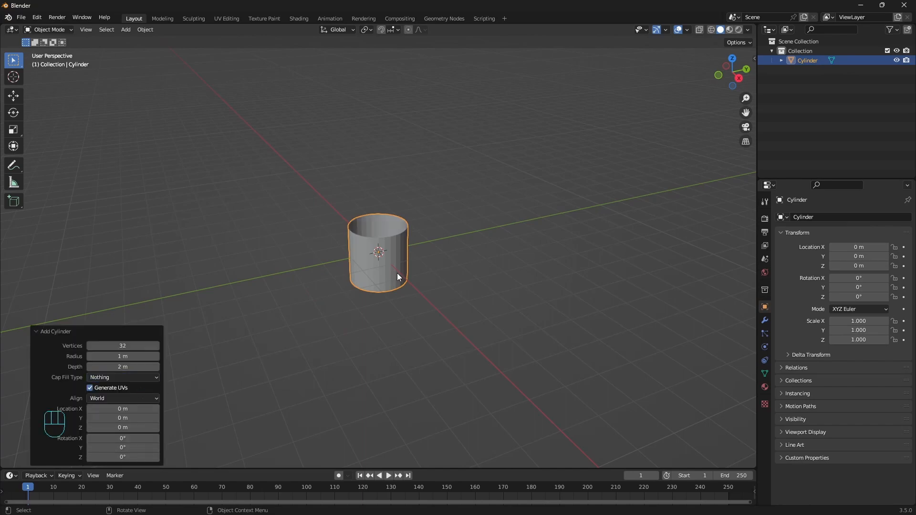
# - Enter Edit Mode on the cylinder and add 20 evenly spaced horizontal loop cuts around its wall
pyautogui.scroll(6, 420, 240)
pyautogui.press('Tab')
pyautogui.hotkey('ctrl', 'r')
pyautogui.scroll(12, 419, 227)
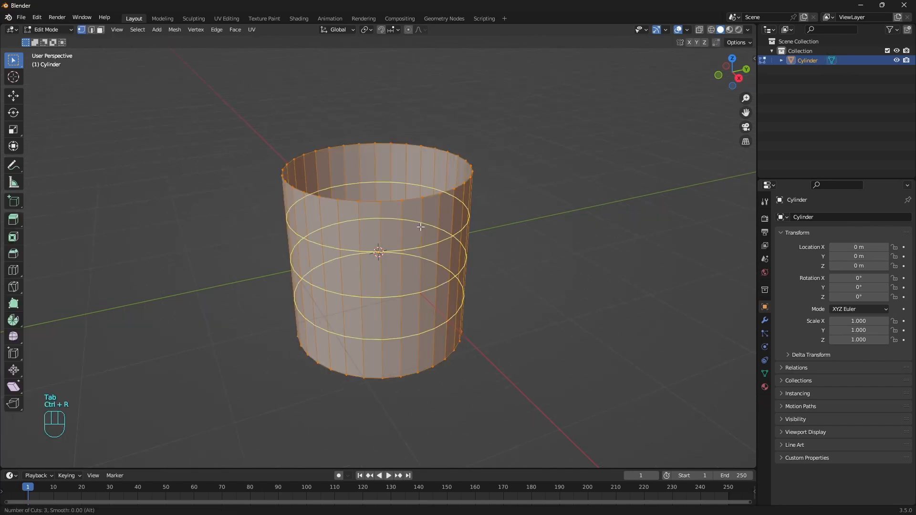
pyautogui.click(420, 227)
pyautogui.rightClick(420, 227)
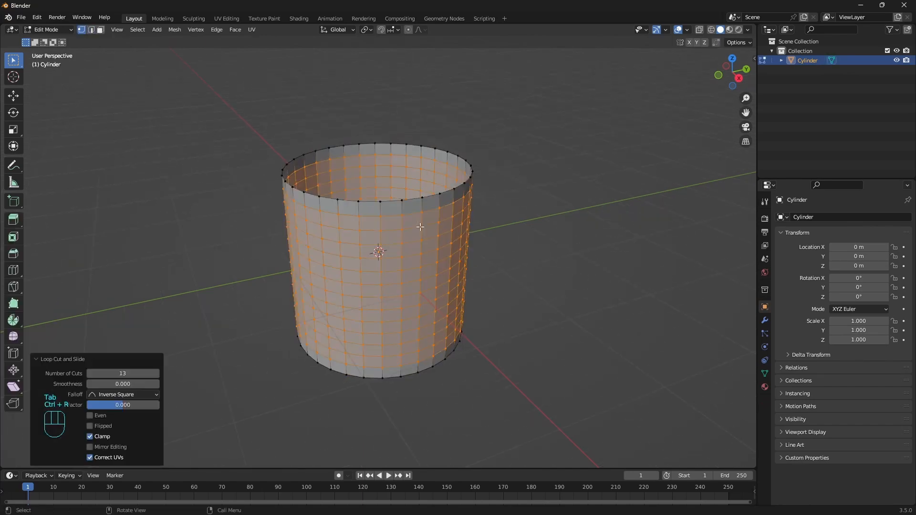
pyautogui.click(130, 373)
pyautogui.write('20')
pyautogui.press('Return')
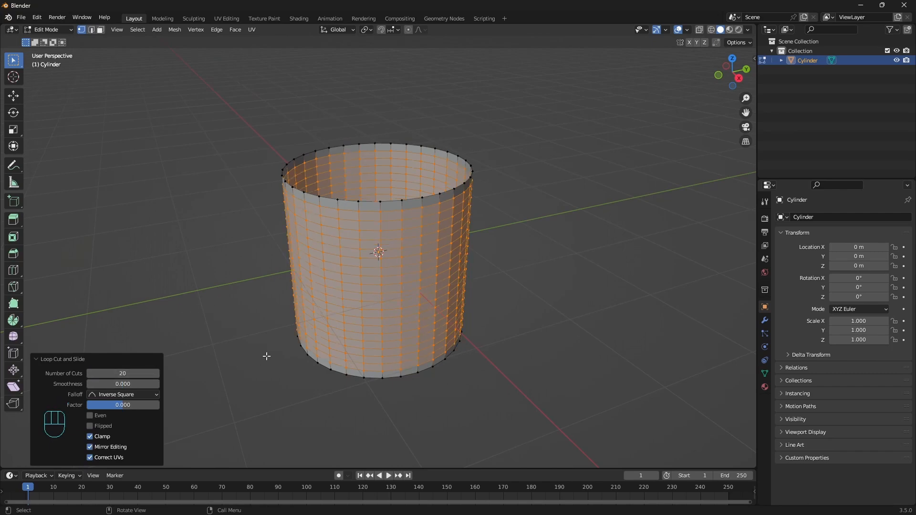
# - Delete every second horizontal face loop from below the top rim to the bottom, leaving one double-height band above the middle, and return to Object Mode
pyautogui.press('3')
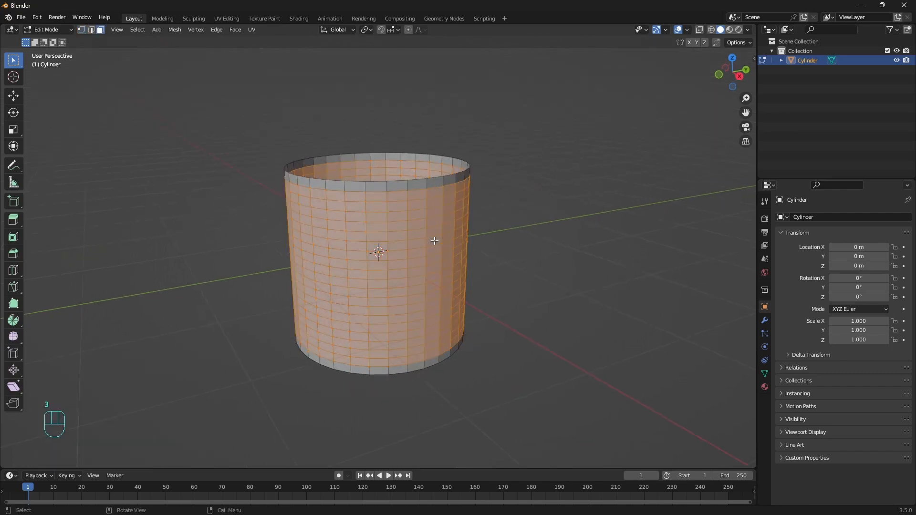
pyautogui.moveTo(391, 198); pyautogui.dragTo(407, 193)
pyautogui.keyDown('alt'); pyautogui.click(388, 198); pyautogui.keyUp('alt')
pyautogui.keyDown('alt'); pyautogui.keyDown('shift'); pyautogui.click(387, 216); pyautogui.keyUp('shift'); pyautogui.keyUp('alt')
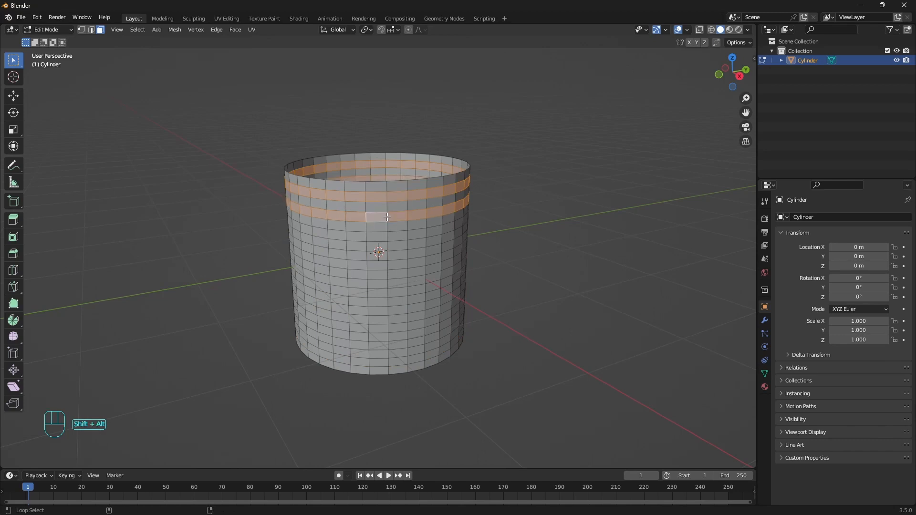
pyautogui.keyDown('alt'); pyautogui.keyDown('shift'); pyautogui.click(389, 238); pyautogui.keyUp('shift'); pyautogui.keyUp('alt')
pyautogui.keyDown('alt'); pyautogui.keyDown('shift'); pyautogui.click(388, 267); pyautogui.keyUp('shift'); pyautogui.keyUp('alt')
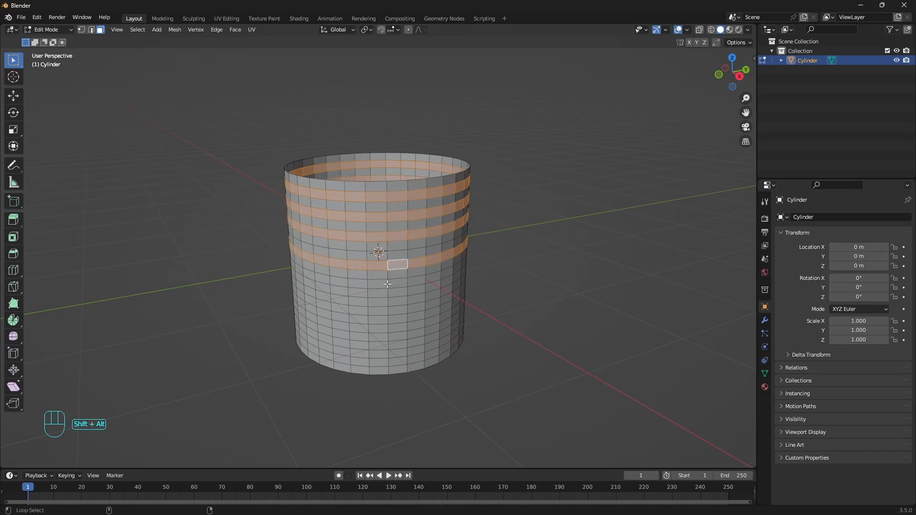
pyautogui.keyDown('alt'); pyautogui.keyDown('shift'); pyautogui.click(388, 286); pyautogui.keyUp('shift'); pyautogui.keyUp('alt')
pyautogui.keyDown('alt'); pyautogui.keyDown('shift'); pyautogui.click(389, 305); pyautogui.keyUp('shift'); pyautogui.keyUp('alt')
pyautogui.keyDown('alt'); pyautogui.keyDown('shift'); pyautogui.click(388, 319); pyautogui.keyUp('shift'); pyautogui.keyUp('alt')
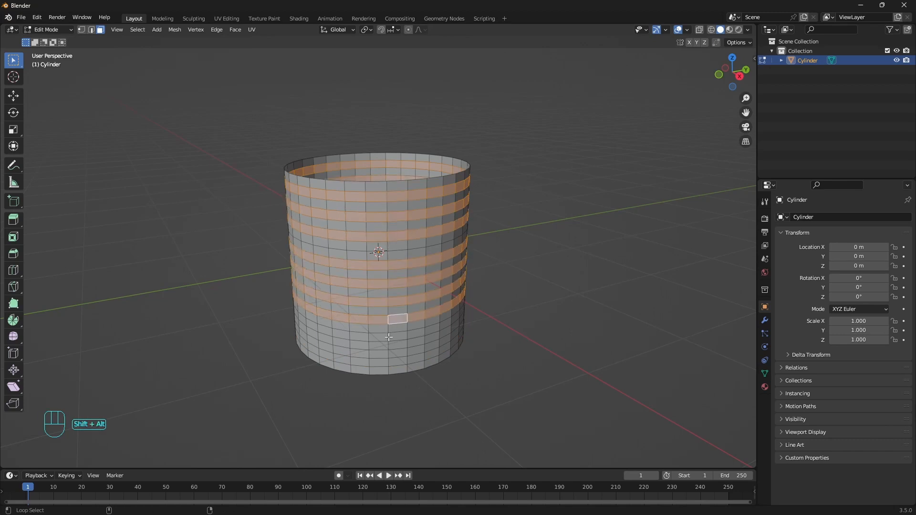
pyautogui.keyDown('alt'); pyautogui.keyDown('shift'); pyautogui.click(389, 336); pyautogui.keyUp('shift'); pyautogui.keyUp('alt')
pyautogui.keyDown('alt'); pyautogui.keyDown('shift'); pyautogui.click(388, 353); pyautogui.keyUp('shift'); pyautogui.keyUp('alt')
pyautogui.keyDown('alt'); pyautogui.keyDown('shift'); pyautogui.click(389, 370); pyautogui.keyUp('shift'); pyautogui.keyUp('alt')
pyautogui.press('x')
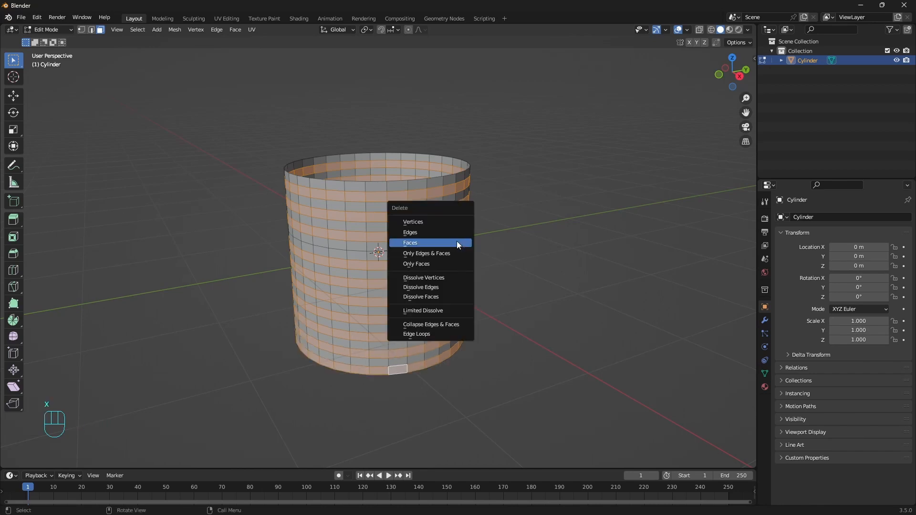
pyautogui.click(457, 241)
pyautogui.press('Tab')
# - Add a lattice at the origin and scale it to about 2.19 so it encloses the cylinder rings
pyautogui.hotkey('shift', 'a')
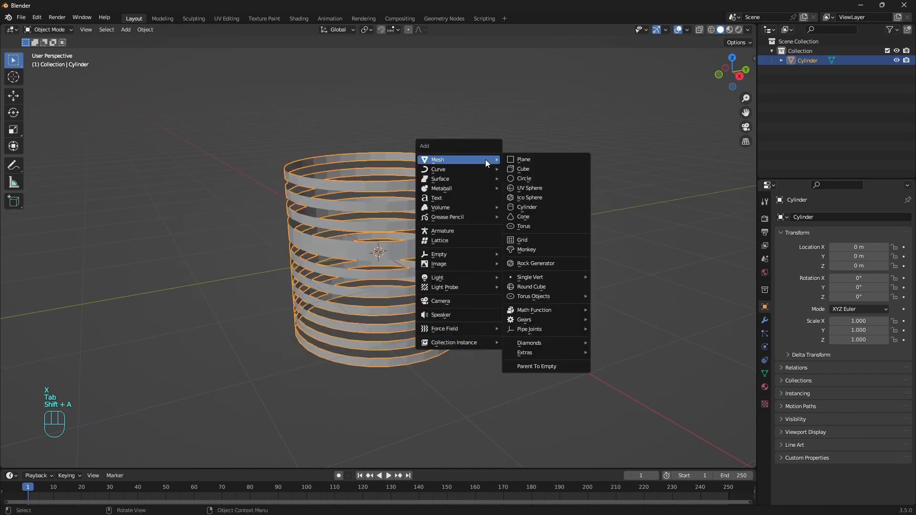
pyautogui.click(466, 240)
pyautogui.press('s')
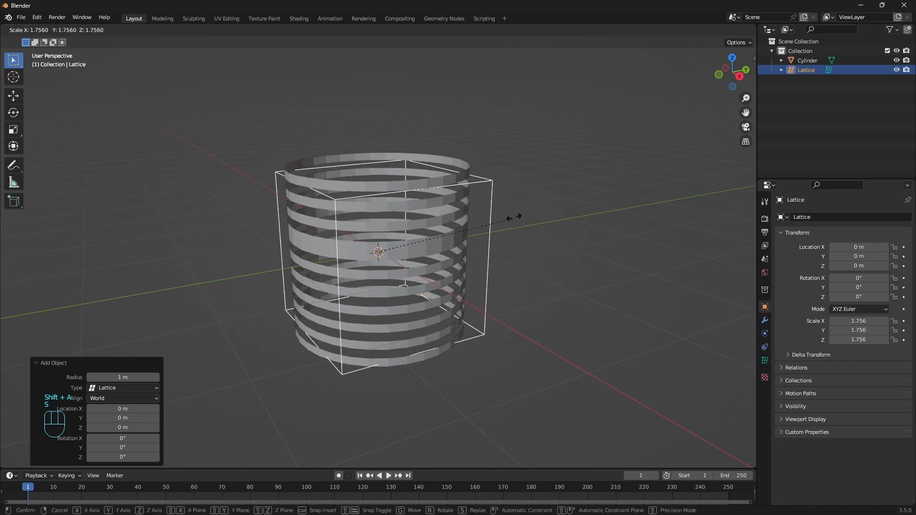
pyautogui.click(537, 190)
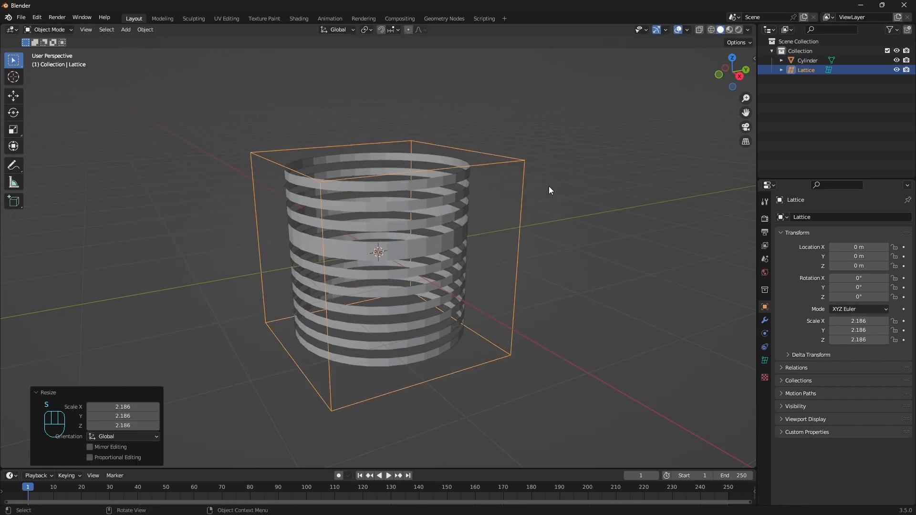
# - Set the lattice's resolution to 5 in U and 4 in W
pyautogui.click(765, 360)
pyautogui.click(894, 247)
pyautogui.click(896, 247)
pyautogui.click(896, 247)
pyautogui.click(895, 266)
pyautogui.click(895, 266)
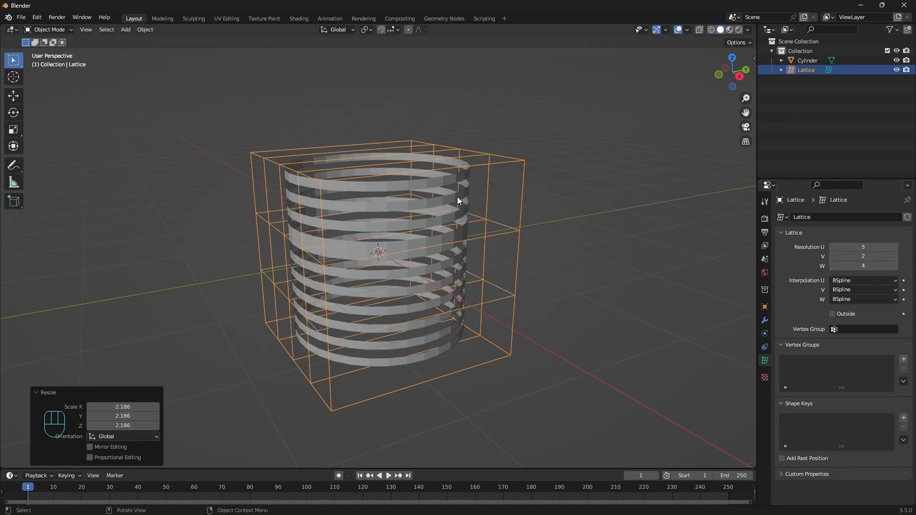
# - Add a Lattice modifier to the cylinder with the lattice as its object, and enter Edit Mode on the lattice
pyautogui.click(457, 197)
pyautogui.click(764, 320)
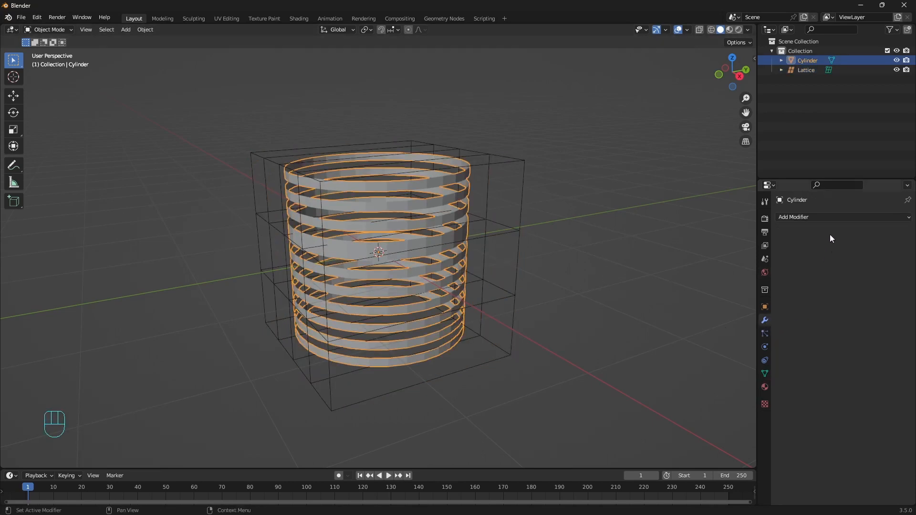
pyautogui.click(835, 216)
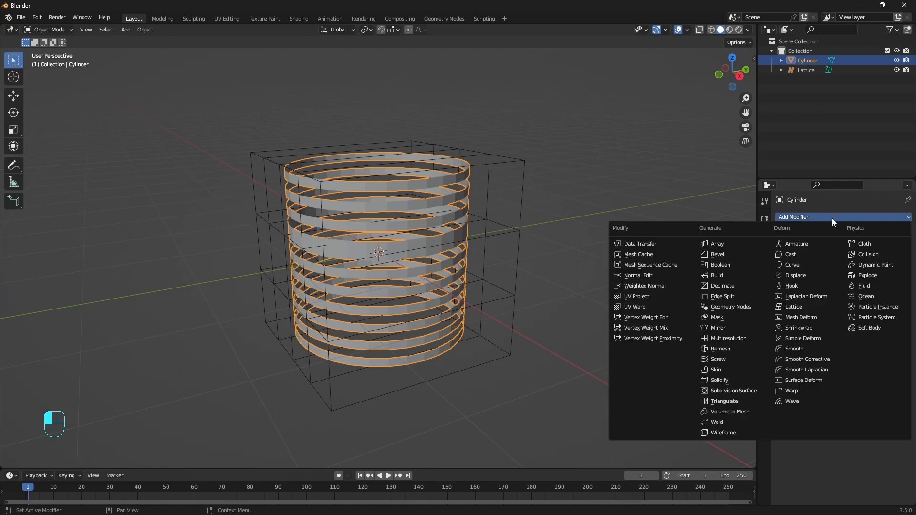
pyautogui.click(805, 307)
pyautogui.click(893, 248)
pyautogui.click(524, 164)
pyautogui.click(515, 163)
pyautogui.press('Tab')
pyautogui.moveTo(413, 125); pyautogui.dragTo(539, 193)
pyautogui.press('g')
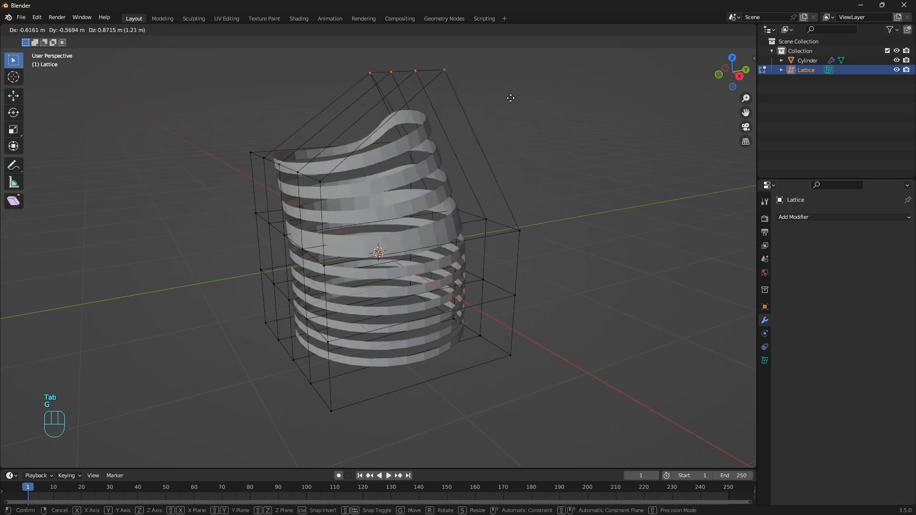
pyautogui.rightClick(602, 169)
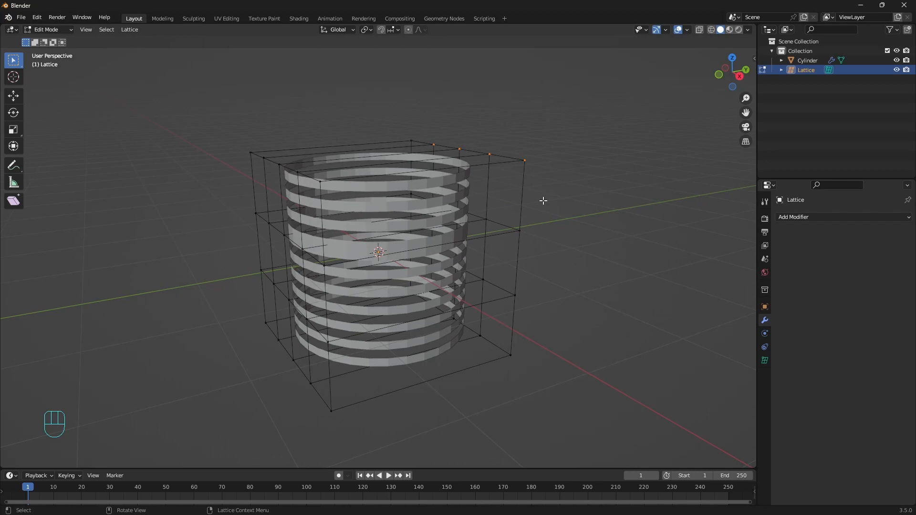
# - In front view with X-ray and proportional editing on, select the lattice's middle column of points and scale it inward along Z
pyautogui.press('`')
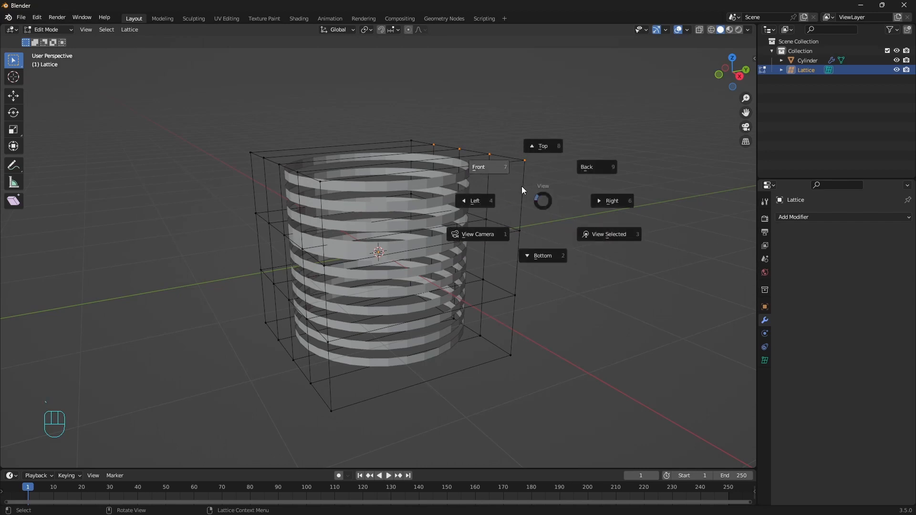
pyautogui.click(496, 165)
pyautogui.hotkey('alt', 'z')
pyautogui.moveTo(347, 129); pyautogui.dragTo(423, 369)
pyautogui.moveTo(556, 274); pyautogui.dragTo(523, 266, button='middle')
pyautogui.press('`')
pyautogui.click(504, 253)
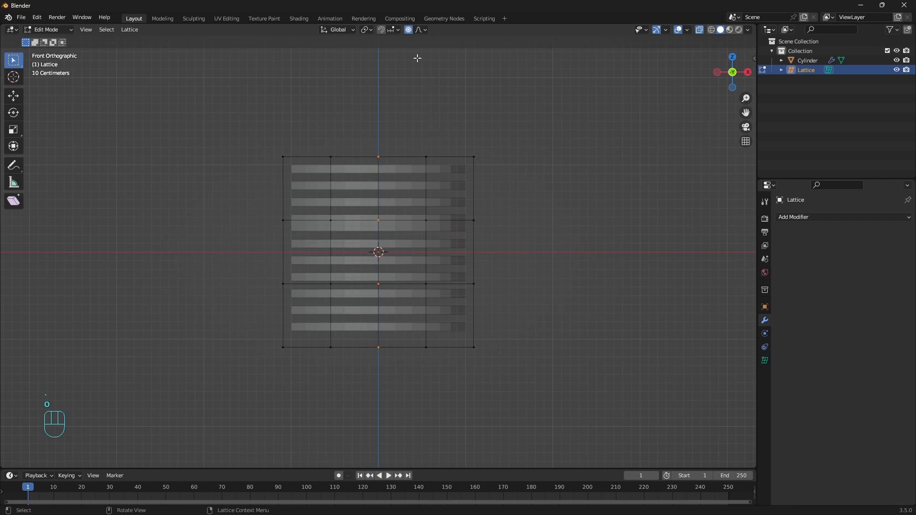
pyautogui.press('s')
pyautogui.press('z')
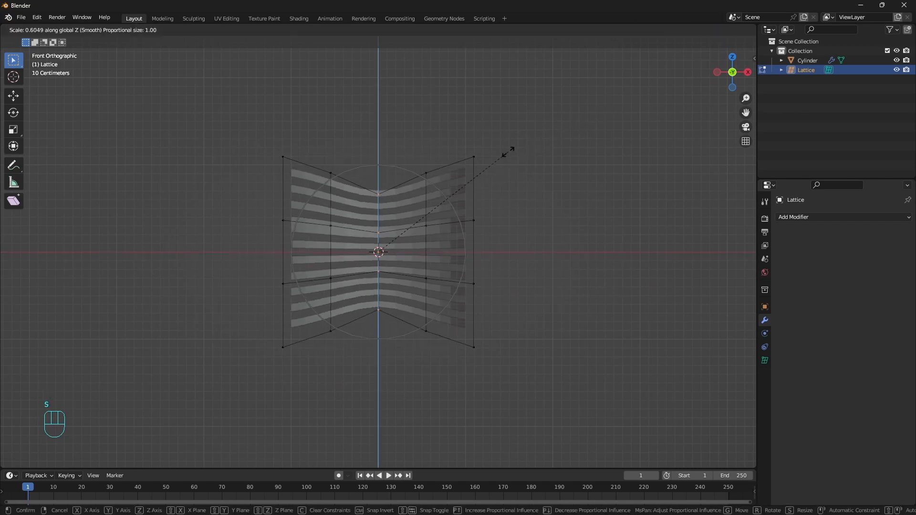
pyautogui.click(422, 197)
# - Scale the two lattice point columns beside the middle by about 0.72 along Z, with a proportional size of 0.56
pyautogui.moveTo(398, 154); pyautogui.dragTo(438, 388)
pyautogui.keyDown('shift'); pyautogui.moveTo(312, 142); pyautogui.dragTo(355, 361); pyautogui.keyUp('shift')
pyautogui.press('s')
pyautogui.press('z')
pyautogui.scroll(6, 614, 190)
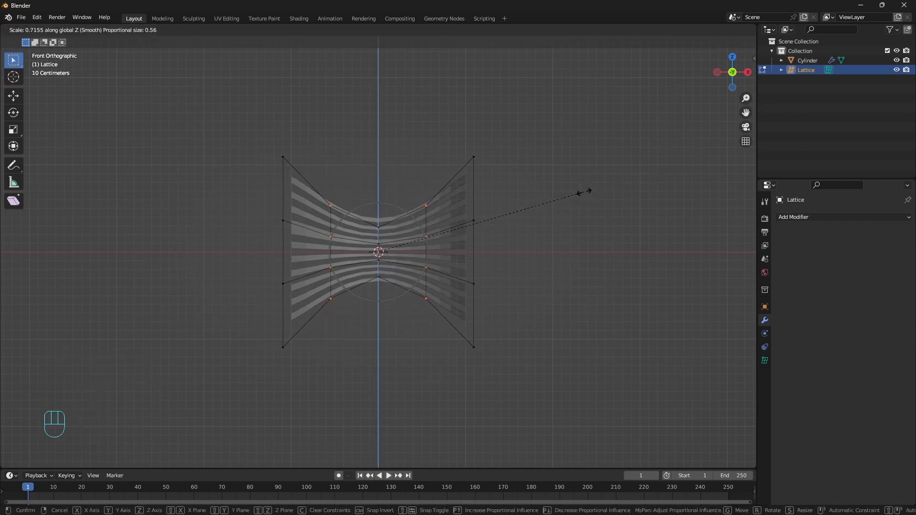
pyautogui.click(586, 192)
# - In Object Mode, scale the whole lattice by about 1.31 along Z
pyautogui.press('Tab')
pyautogui.press('s')
pyautogui.press('z')
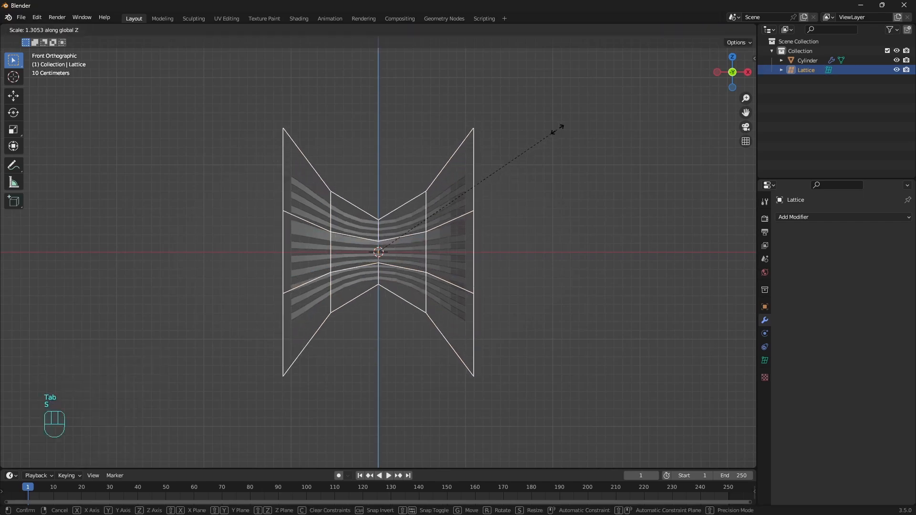
pyautogui.click(561, 127)
pyautogui.press('Tab')
pyautogui.press('Tab')
# - Turn off X-ray and hide the viewport overlays to leave only the deformed rings in a perspective view
pyautogui.hotkey('alt', 'z')
pyautogui.moveTo(576, 224); pyautogui.dragTo(449, 288, button='middle')
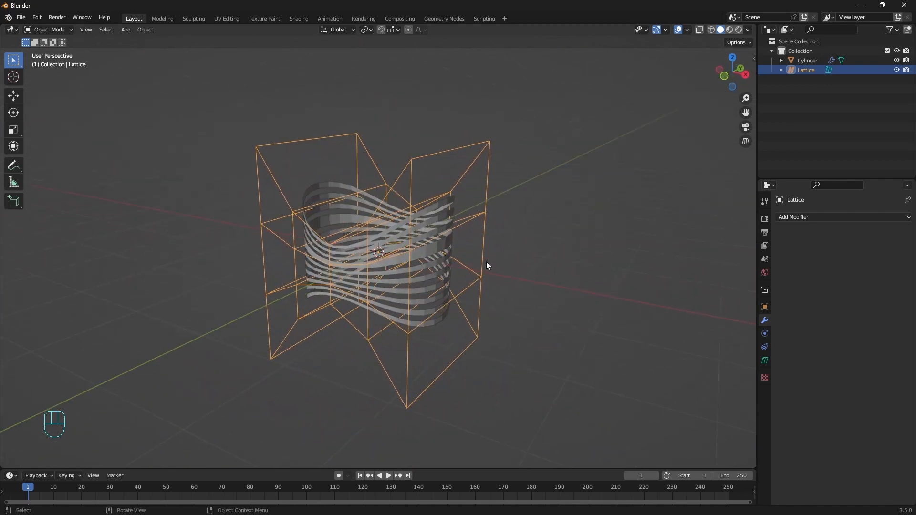
pyautogui.click(677, 30)
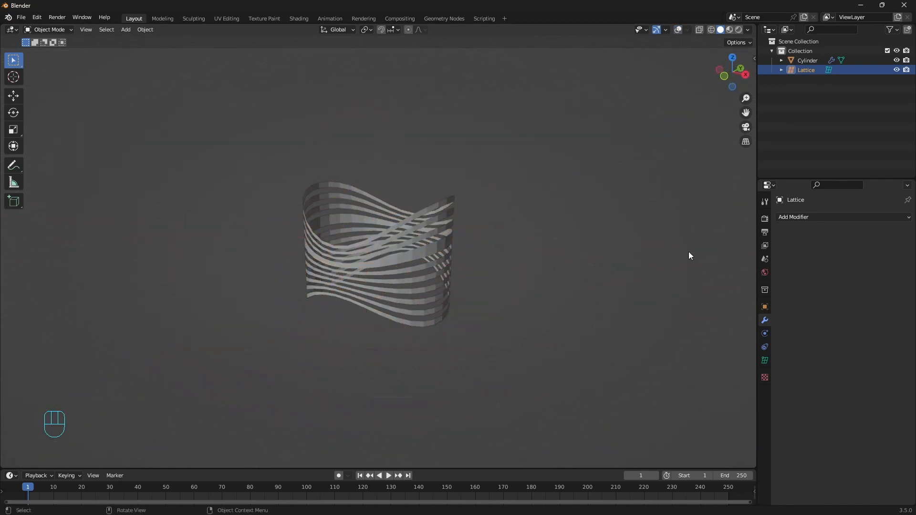
# - Add a Solidify modifier to the cylinder rings with a thickness of 0.059 m and collapse the modifier settings
pyautogui.click(448, 247)
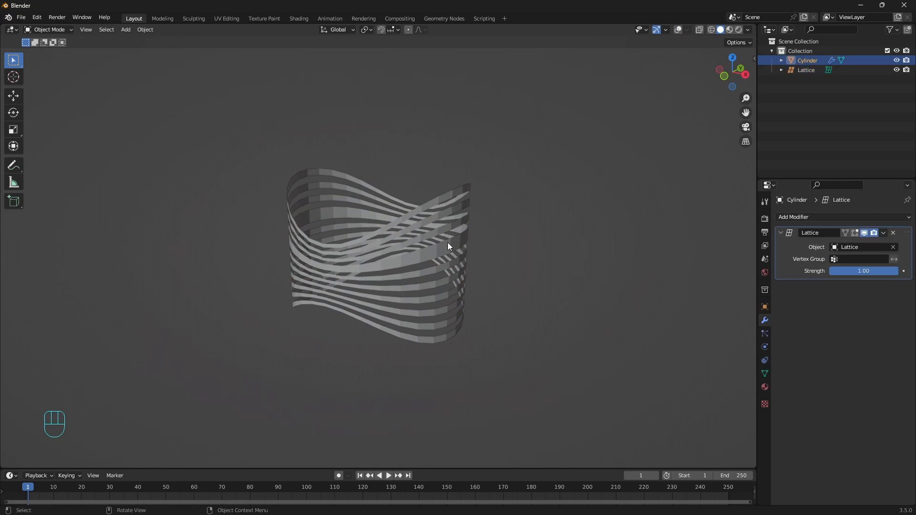
pyautogui.click(846, 215)
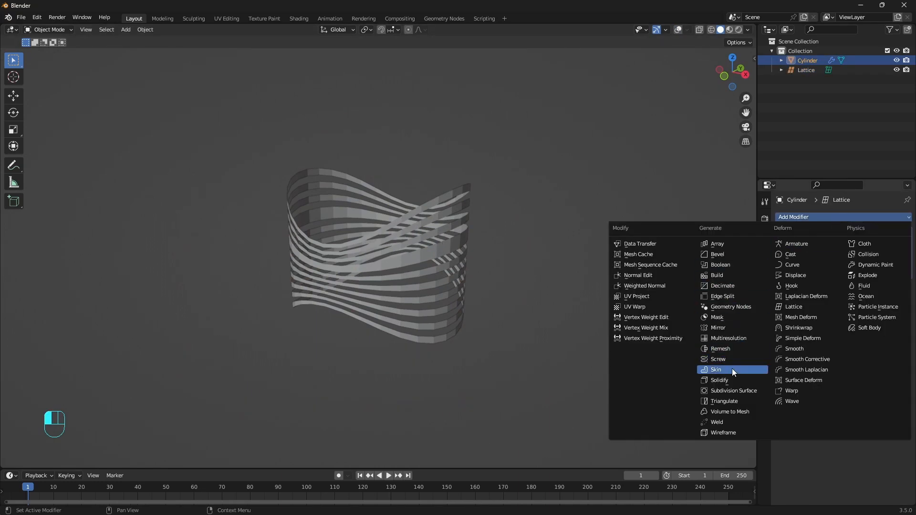
pyautogui.click(725, 382)
pyautogui.moveTo(858, 313)
pyautogui.mouseDown()
pyautogui.moveTo(872, 314)
pyautogui.moveTo(842, 306)
pyautogui.mouseUp()
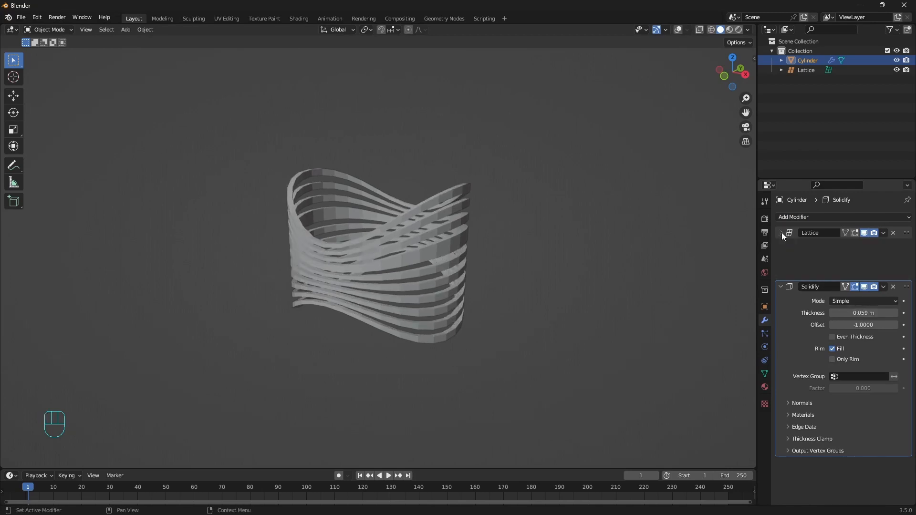
pyautogui.moveTo(781, 231); pyautogui.dragTo(789, 245)
# - Add a Bevel modifier to the rings with an amount of 0.007 m and 2 segments
pyautogui.click(805, 217)
pyautogui.click(737, 253)
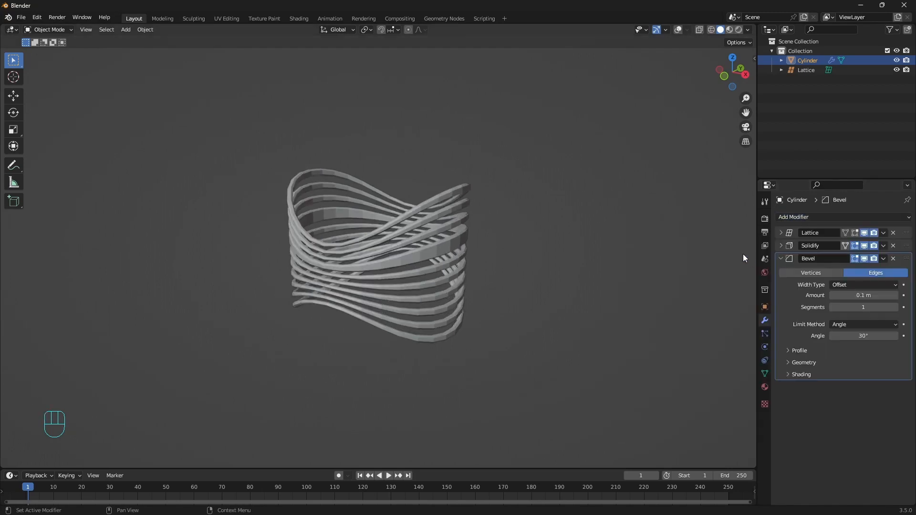
pyautogui.keyDown('shift'); pyautogui.moveTo(864, 295); pyautogui.dragTo(823, 295); pyautogui.keyUp('shift')
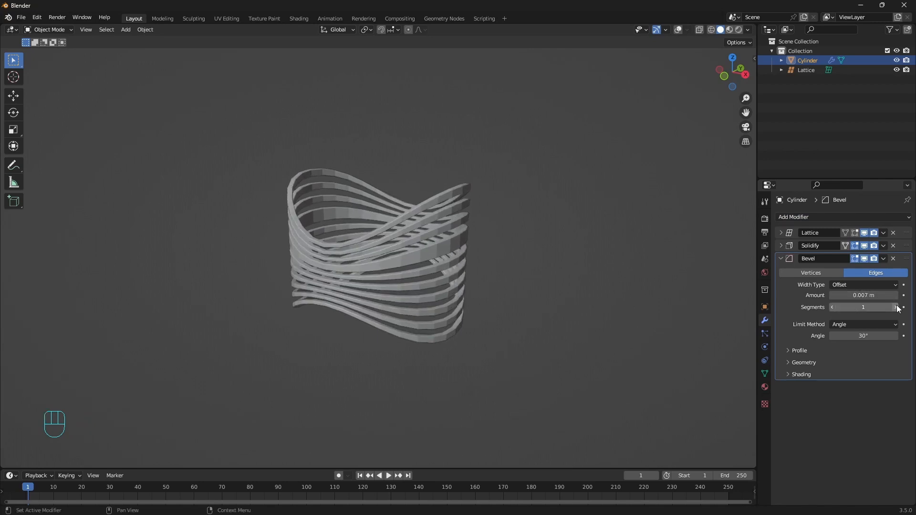
# - Add a Subdivision Surface modifier to the rings with viewport and render levels of 3
pyautogui.click(851, 217)
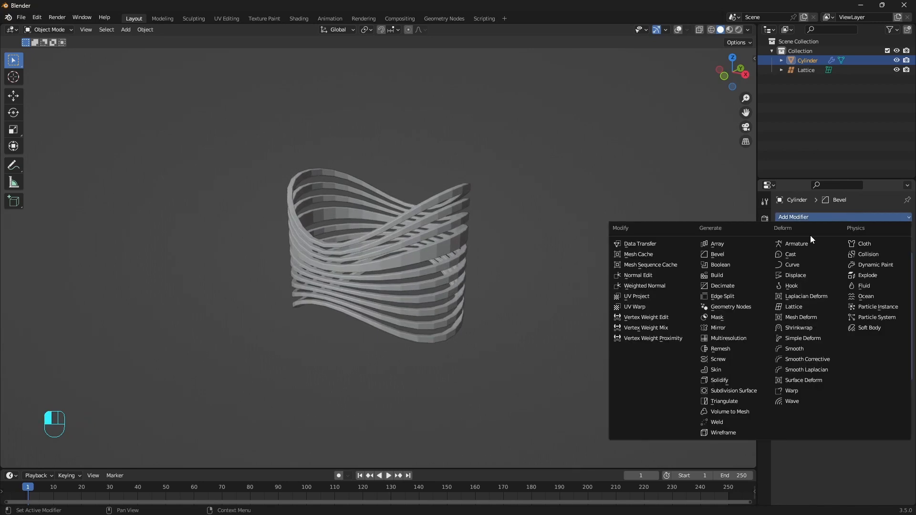
pyautogui.click(745, 394)
pyautogui.click(849, 413)
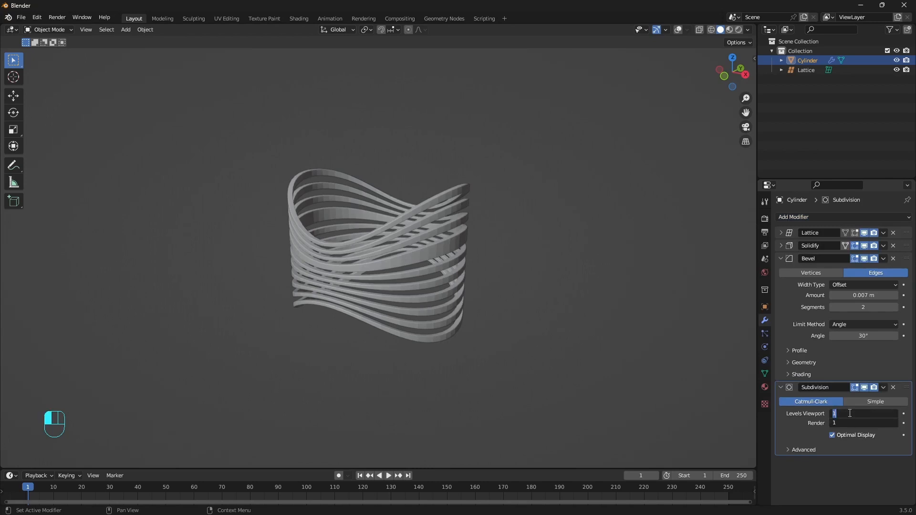
pyautogui.press('Return')
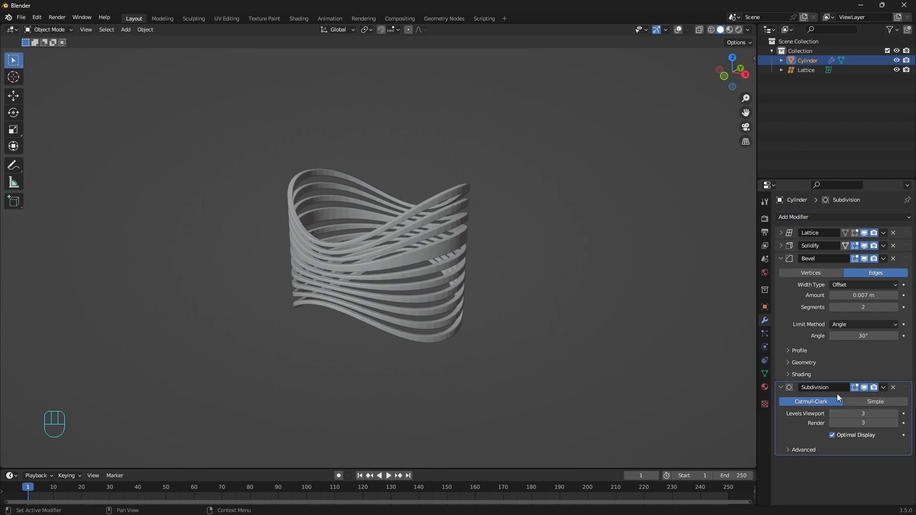
# - Shade the rings smooth and enable Auto Smooth at 30° in their normals settings
pyautogui.rightClick(604, 268)
pyautogui.click(605, 268)
pyautogui.click(766, 373)
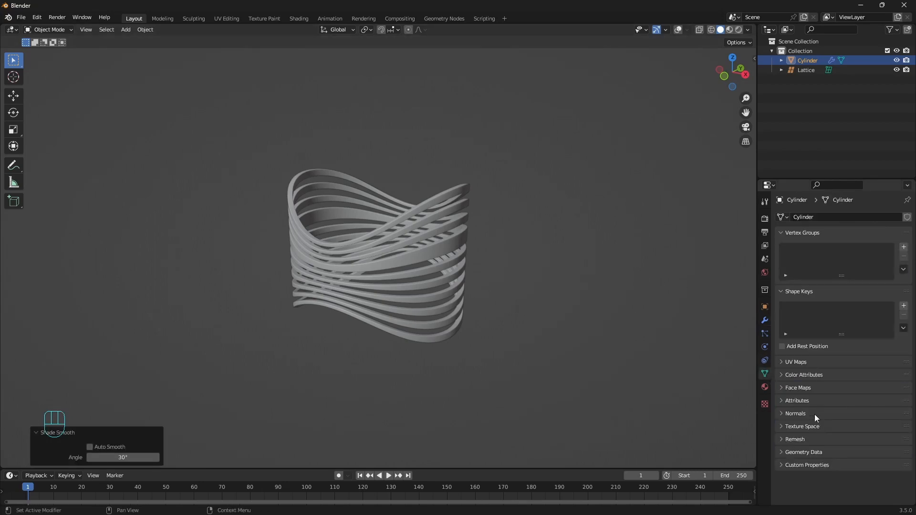
pyautogui.click(777, 414)
pyautogui.click(832, 427)
pyautogui.moveTo(498, 278); pyautogui.dragTo(555, 201, button='middle')
pyautogui.scroll(-1, 556, 201)
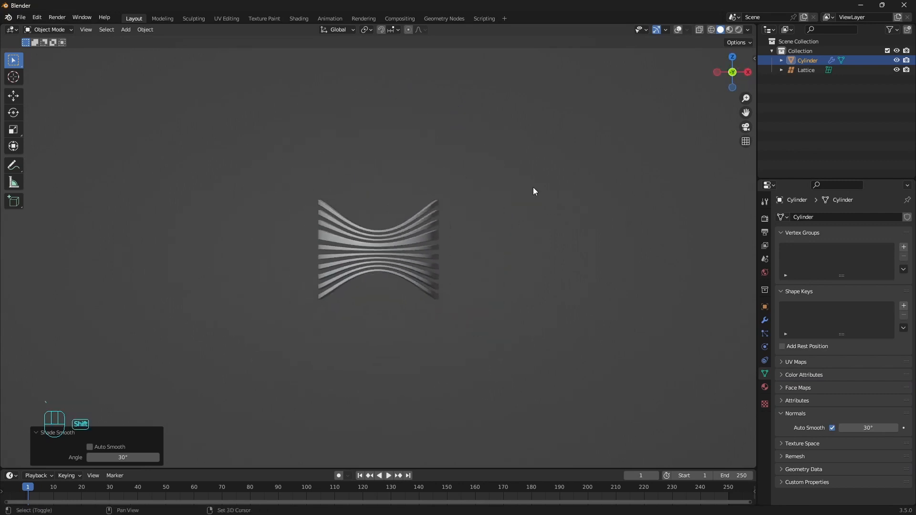
# - Add an ico sphere inside the rings with Subdivision Surface viewport and render levels of 4, and scale it to about 0.794
pyautogui.hotkey('shift', 'a')
pyautogui.moveTo(524, 109)
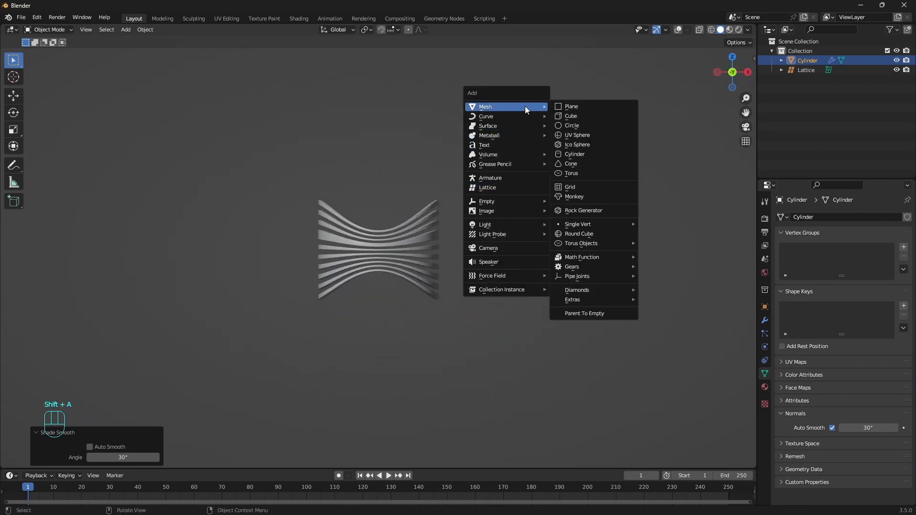
pyautogui.click(582, 145)
pyautogui.hotkey('ctrl', '3')
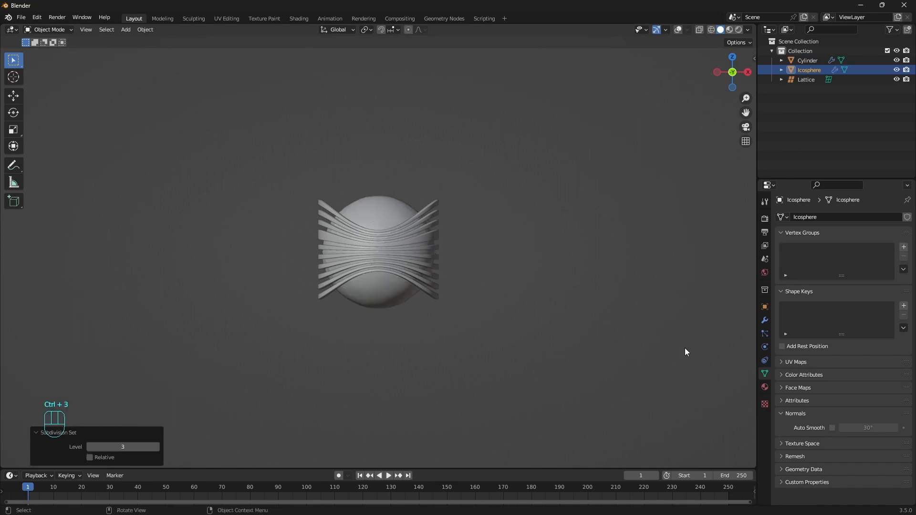
pyautogui.hotkey('ctrl', '4')
pyautogui.click(764, 320)
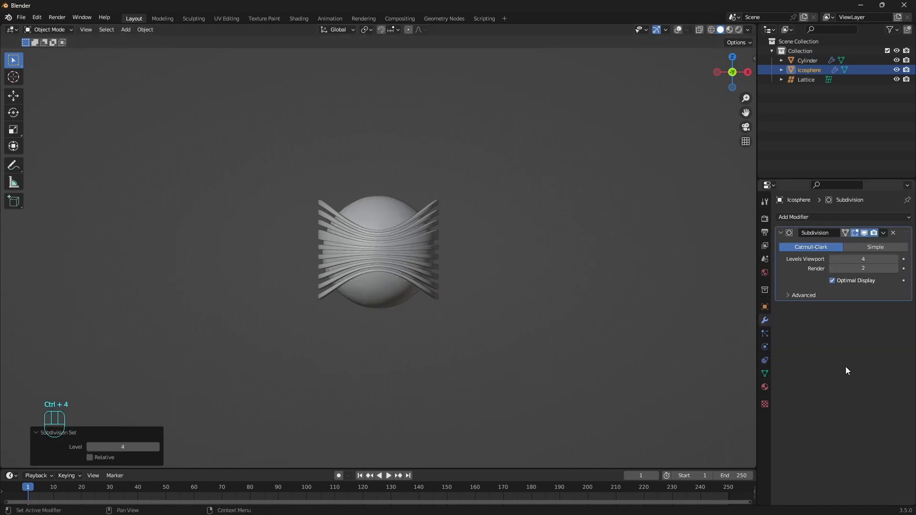
pyautogui.moveTo(871, 258); pyautogui.dragTo(871, 269)
pyautogui.press('s')
pyautogui.click(499, 194)
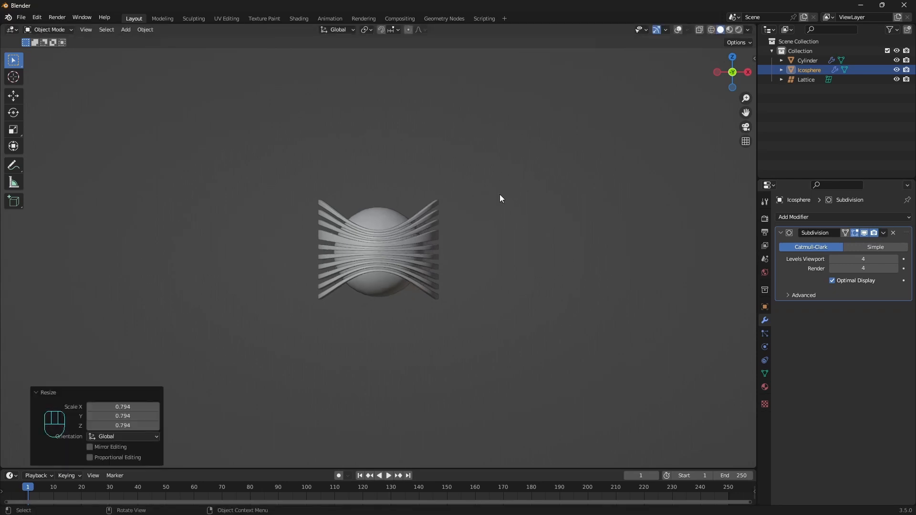
# - Turn on the viewport overlays and move the rings, sphere and lattice together about 1.78 m up along Z
pyautogui.click(677, 30)
pyautogui.moveTo(592, 127); pyautogui.dragTo(265, 339)
pyautogui.press('g')
pyautogui.press('z')
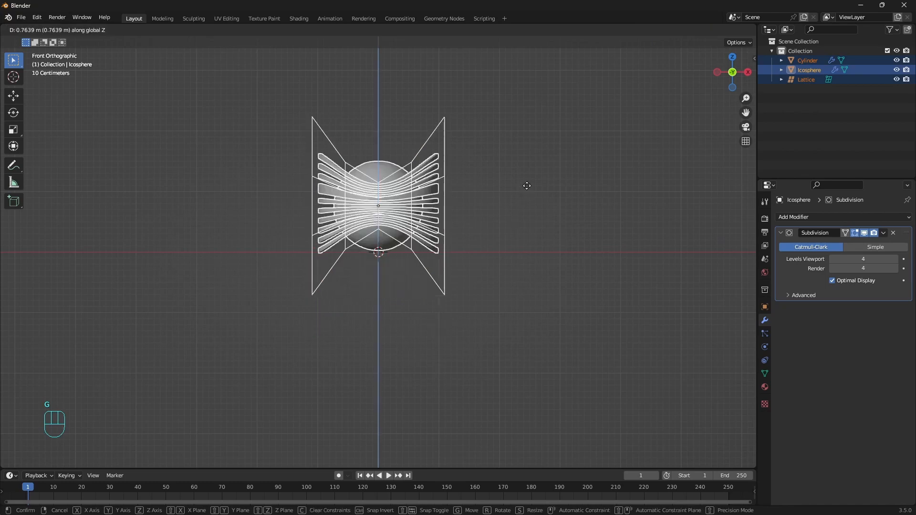
pyautogui.click(533, 176)
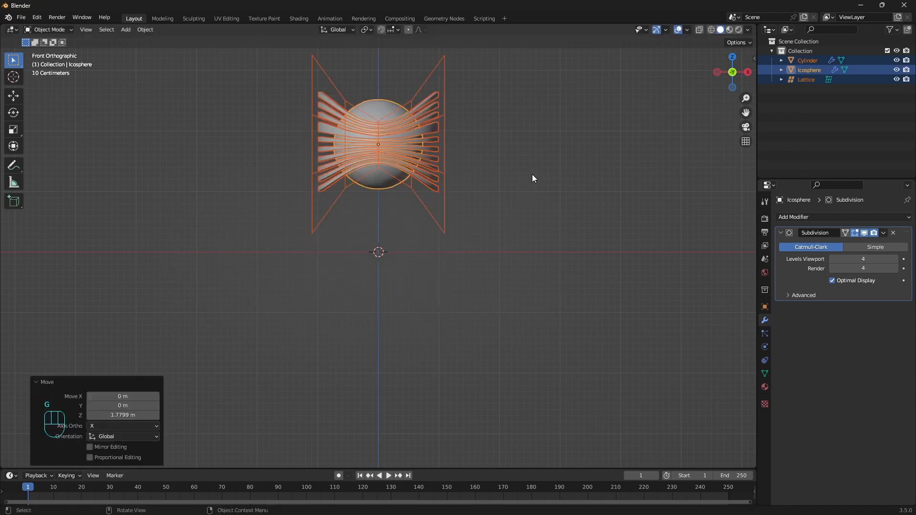
# - Add a cube at the origin below the rings and scale it down uniformly
pyautogui.hotkey('shift', 'a')
pyautogui.moveTo(532, 176)
pyautogui.click(580, 181)
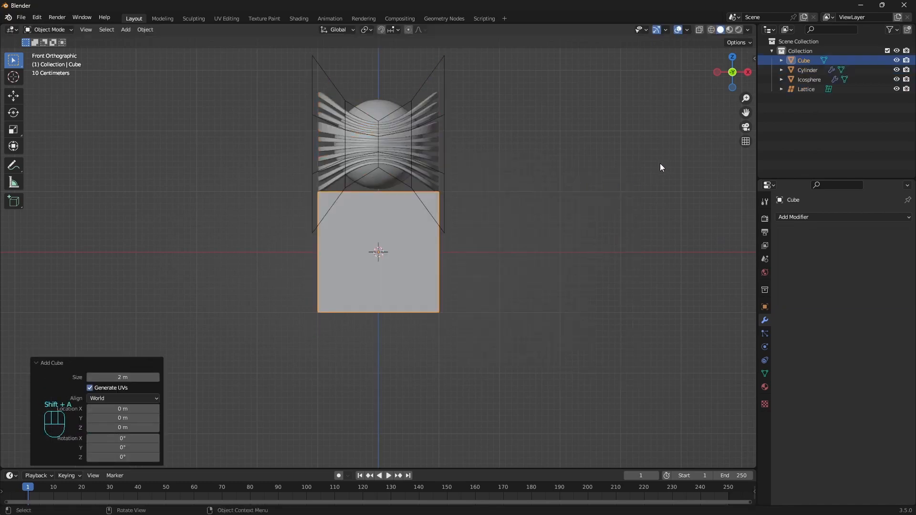
pyautogui.press('s')
pyautogui.click(587, 193)
# - Select the rings with their lattice and trackball-rotate them in front view by about -47.6° and -45.8°
pyautogui.moveTo(589, 187); pyautogui.dragTo(516, 141, button='middle')
pyautogui.moveTo(512, 140); pyautogui.dragTo(422, 217)
pyautogui.press('`')
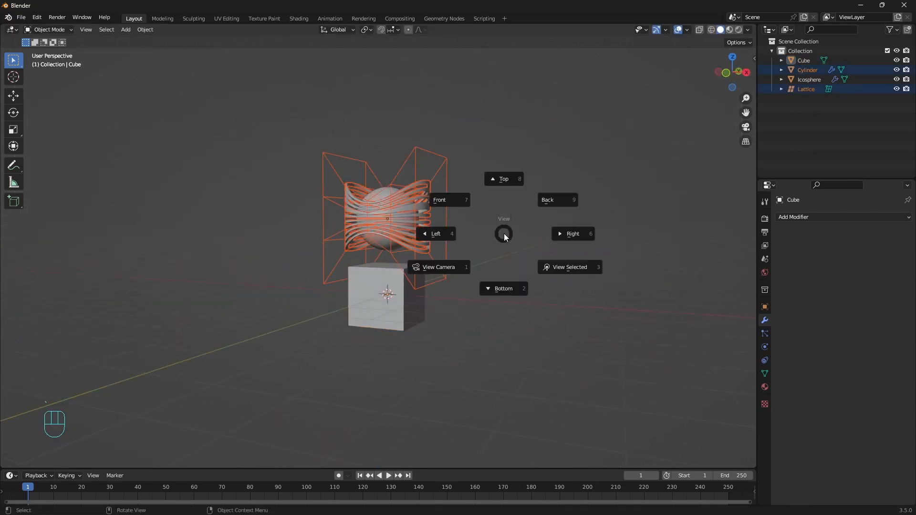
pyautogui.click(449, 199)
pyautogui.scroll(4, 489, 225)
pyautogui.press('r')
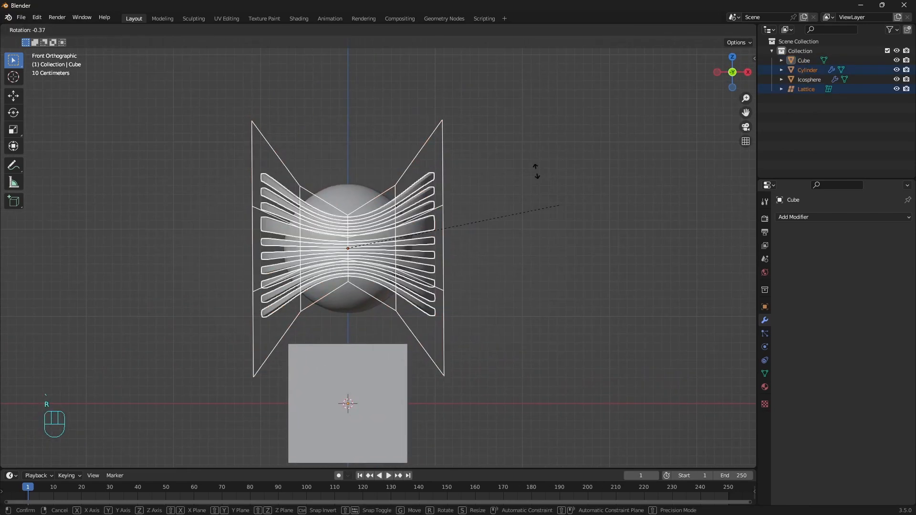
pyautogui.press('r')
pyautogui.click(510, 168)
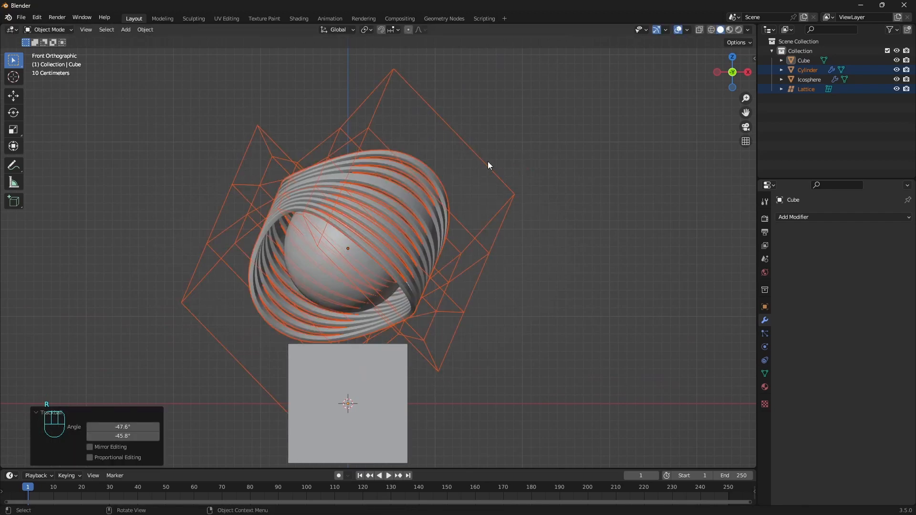
# - Disable the rings' Subdivision modifier in the viewport and rotate the rings and lattice, starting with a trackball turn of about 30.9° and 37.8°
pyautogui.click(427, 167)
pyautogui.click(864, 387)
pyautogui.moveTo(528, 133); pyautogui.dragTo(432, 209)
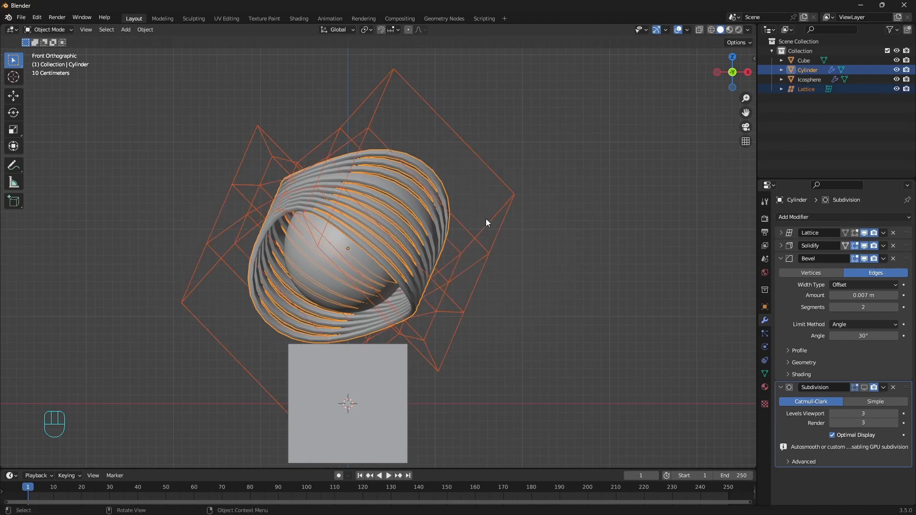
pyautogui.press('r')
pyautogui.press('r')
pyautogui.click(589, 242)
pyautogui.press('r')
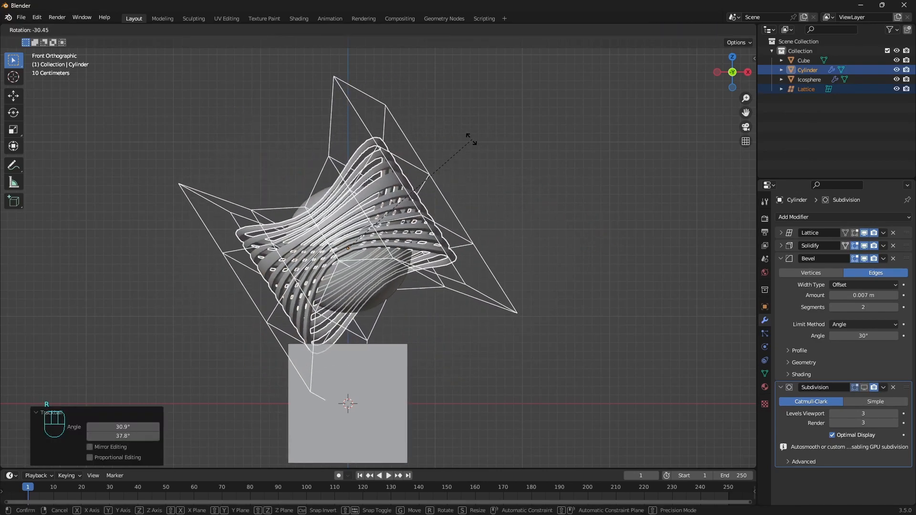
pyautogui.click(470, 140)
# - Move the rings, lattice and sphere together further up along Z, away from the cube
pyautogui.keyDown('shift'); pyautogui.click(345, 283); pyautogui.keyUp('shift')
pyautogui.press('g')
pyautogui.press('z')
pyautogui.click(345, 255)
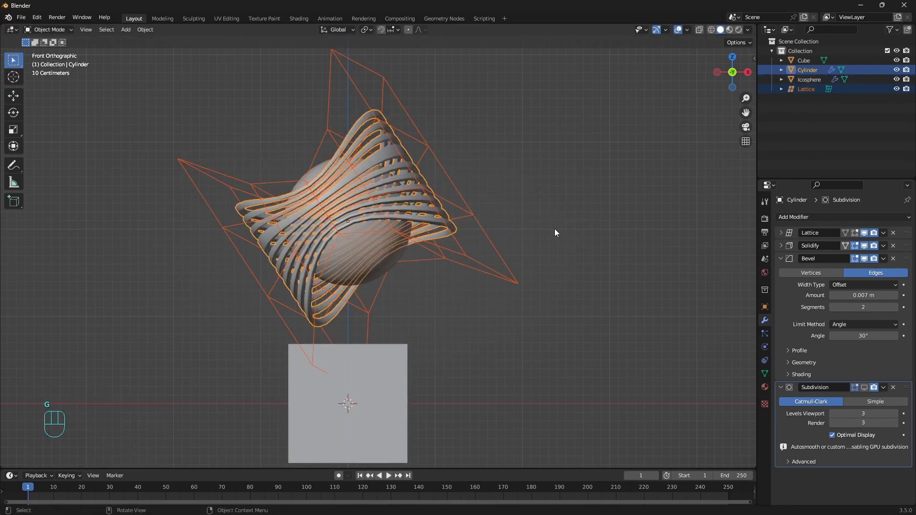
# - Refine the tilt of the rings and lattice with trackball rotation and shift the sphere slightly off-centre toward negative X
pyautogui.press('r')
pyautogui.press('r')
pyautogui.click(560, 213)
pyautogui.click(540, 223)
pyautogui.keyDown('shift'); pyautogui.moveTo(540, 222); pyautogui.dragTo(512, 237, button='middle'); pyautogui.keyUp('shift')
pyautogui.scroll(-1, 512, 233)
pyautogui.moveTo(504, 225); pyautogui.dragTo(430, 275)
pyautogui.press('r')
pyautogui.press('r')
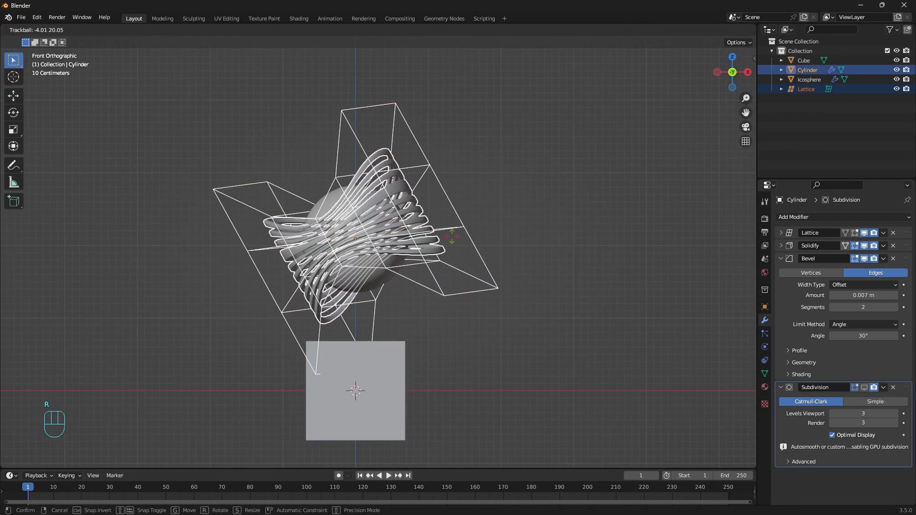
pyautogui.click(588, 217)
# - Hide the lattice object, show the rings' Lattice deformation on the Edit Mode cage, and toggle Solidify's on-cage display
pyautogui.click(896, 88)
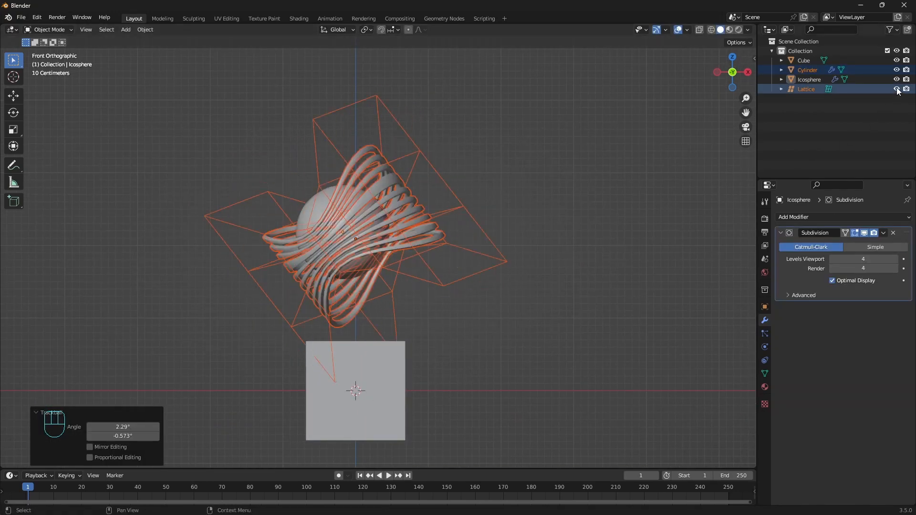
pyautogui.click(431, 225)
pyautogui.press('Tab')
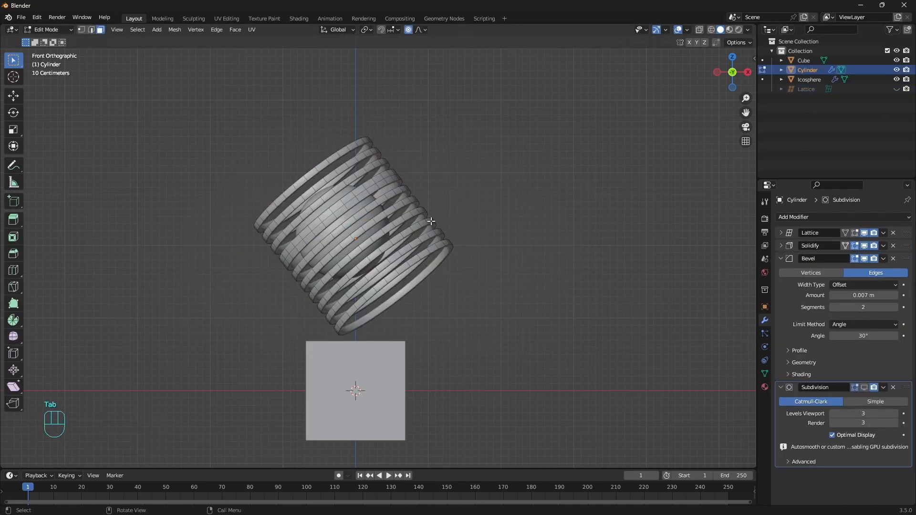
pyautogui.click(854, 232)
pyautogui.click(845, 233)
pyautogui.click(845, 245)
# - Delete several stretches of faces from the middle bands on the front of the rings to create staggered gaps
pyautogui.scroll(3, 414, 212)
pyautogui.keyDown('shift'); pyautogui.moveTo(415, 176); pyautogui.dragTo(424, 200, button='middle'); pyautogui.keyUp('shift')
pyautogui.click(377, 171)
pyautogui.keyDown('ctrl'); pyautogui.keyDown('shift'); pyautogui.click(350, 206); pyautogui.keyUp('shift'); pyautogui.keyUp('ctrl')
pyautogui.keyDown('ctrl'); pyautogui.keyDown('shift'); pyautogui.click(336, 225); pyautogui.keyUp('shift'); pyautogui.keyUp('ctrl')
pyautogui.keyDown('shift'); pyautogui.click(324, 249); pyautogui.keyUp('shift')
pyautogui.keyDown('ctrl'); pyautogui.keyDown('shift'); pyautogui.click(379, 204); pyautogui.keyUp('shift'); pyautogui.keyUp('ctrl')
pyautogui.keyDown('shift'); pyautogui.click(417, 202); pyautogui.keyUp('shift')
pyautogui.keyDown('ctrl'); pyautogui.keyDown('shift'); pyautogui.click(370, 229); pyautogui.keyUp('shift'); pyautogui.keyUp('ctrl')
pyautogui.keyDown('shift'); pyautogui.click(437, 193); pyautogui.keyUp('shift')
pyautogui.keyDown('ctrl'); pyautogui.keyDown('shift'); pyautogui.click(380, 243); pyautogui.keyUp('shift'); pyautogui.keyUp('ctrl')
pyautogui.press('x')
pyautogui.click(443, 229)
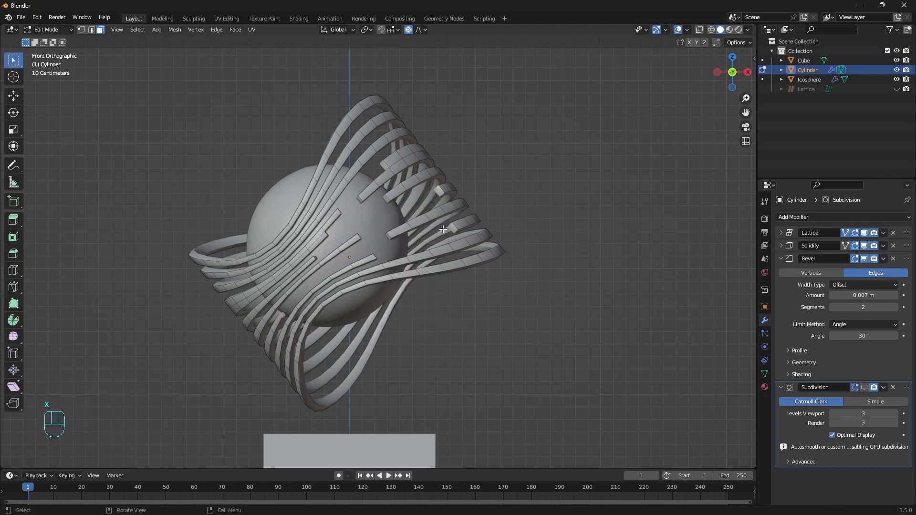
# - Delete matching stretches of faces from several bands on the back of the rings to break them up
pyautogui.press('Tab')
pyautogui.press('`')
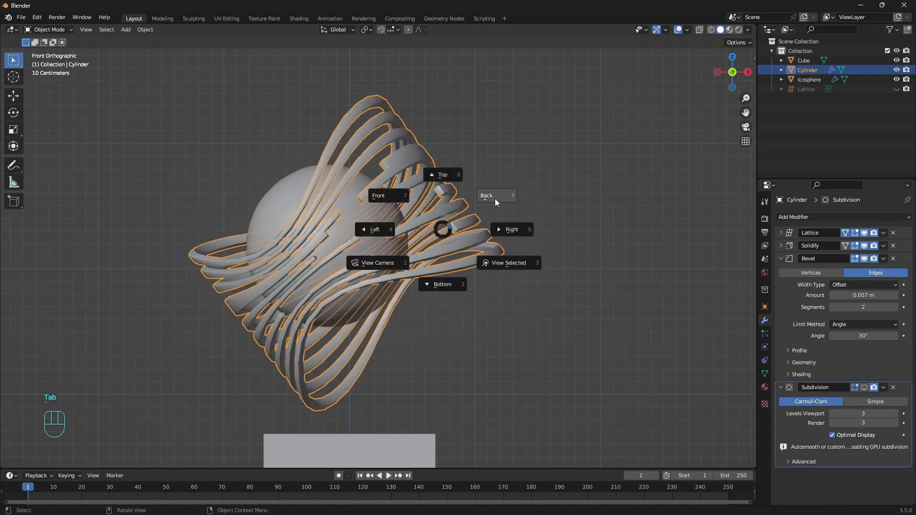
pyautogui.click(494, 199)
pyautogui.press('Tab')
pyautogui.keyDown('shift'); pyautogui.click(385, 299); pyautogui.keyUp('shift')
pyautogui.keyDown('ctrl'); pyautogui.keyDown('shift'); pyautogui.click(362, 249); pyautogui.keyUp('shift'); pyautogui.keyUp('ctrl')
pyautogui.keyDown('ctrl'); pyautogui.keyDown('shift'); pyautogui.click(446, 318); pyautogui.keyUp('shift'); pyautogui.keyUp('ctrl')
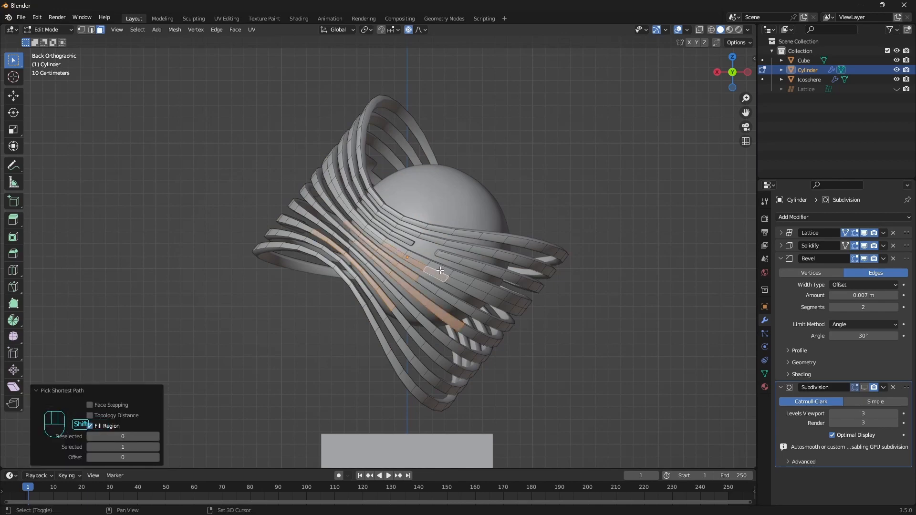
pyautogui.keyDown('shift'); pyautogui.click(417, 251); pyautogui.keyUp('shift')
pyautogui.press('x')
pyautogui.click(418, 251)
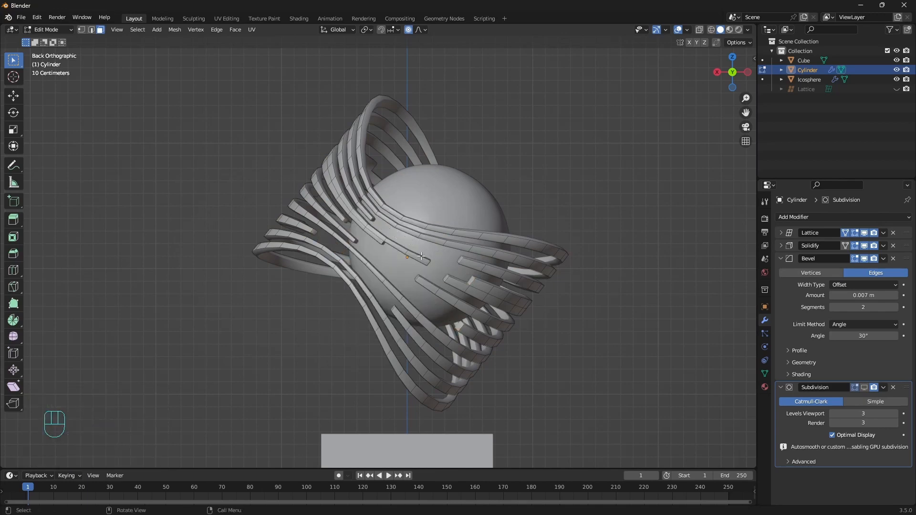
pyautogui.press('Tab')
# - Show the rings' transform values and rotate the rings about 381° around their local Z axis
pyautogui.press('KP_1')
pyautogui.scroll(-3, 483, 265)
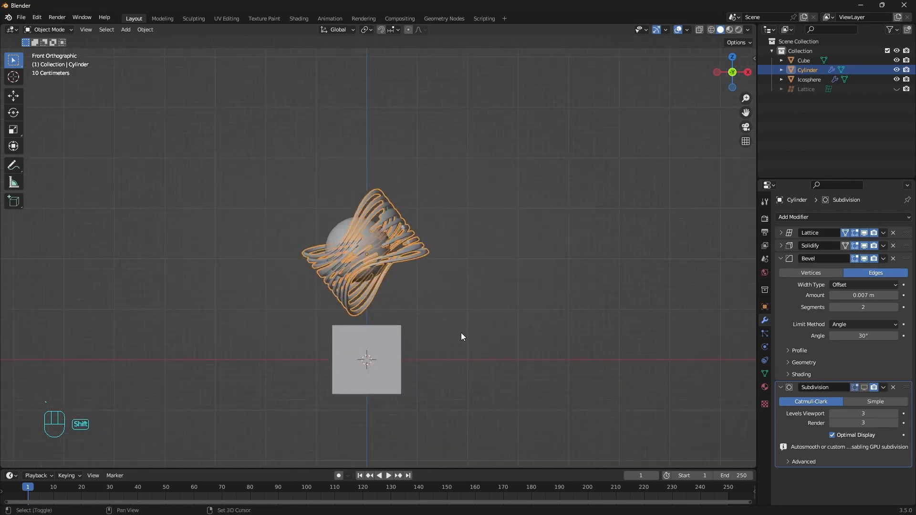
pyautogui.press('n')
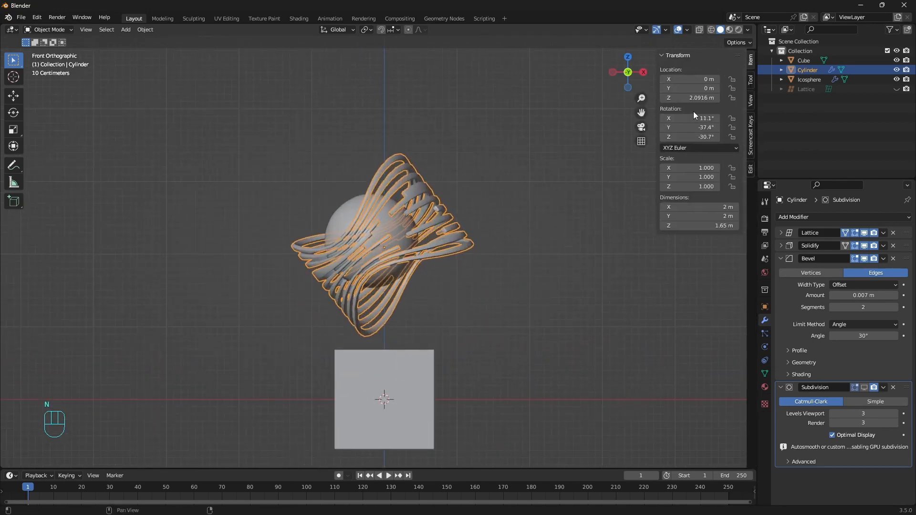
pyautogui.press('r')
pyautogui.press('z')
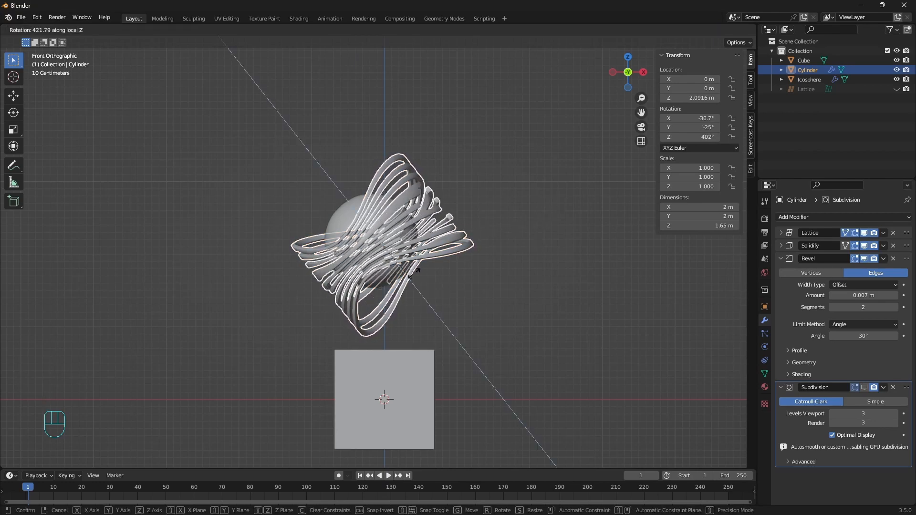
pyautogui.click(523, 255)
# - Enlarge the timeline, set the frame rate to 30 fps and the end frame to 300
pyautogui.moveTo(301, 467); pyautogui.dragTo(318, 400)
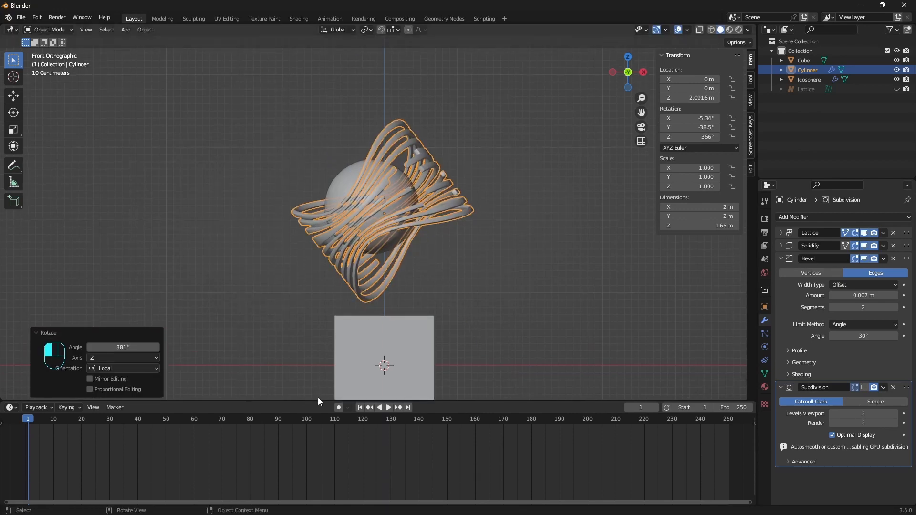
pyautogui.click(765, 233)
pyautogui.click(849, 304)
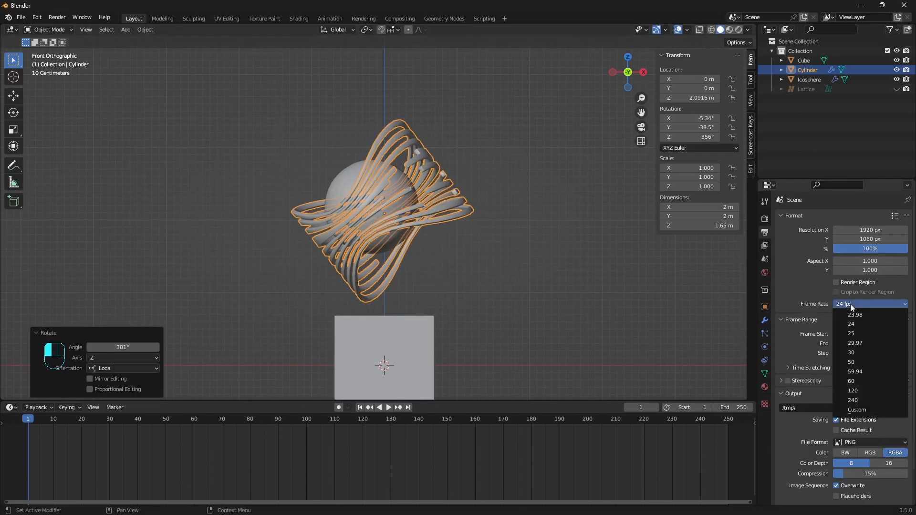
pyautogui.click(851, 353)
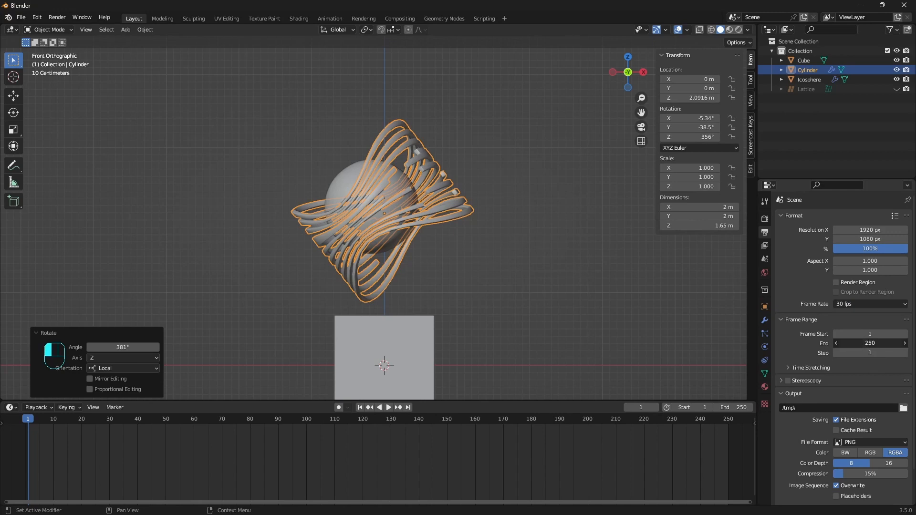
pyautogui.click(870, 342)
pyautogui.write('300')
pyautogui.press('Return')
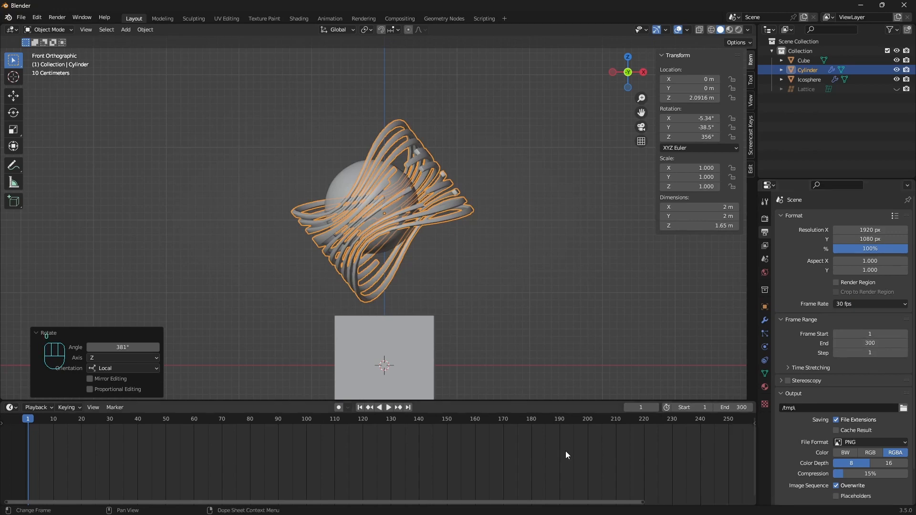
pyautogui.scroll(-5, 553, 468)
pyautogui.moveTo(545, 477); pyautogui.dragTo(502, 460, button='middle')
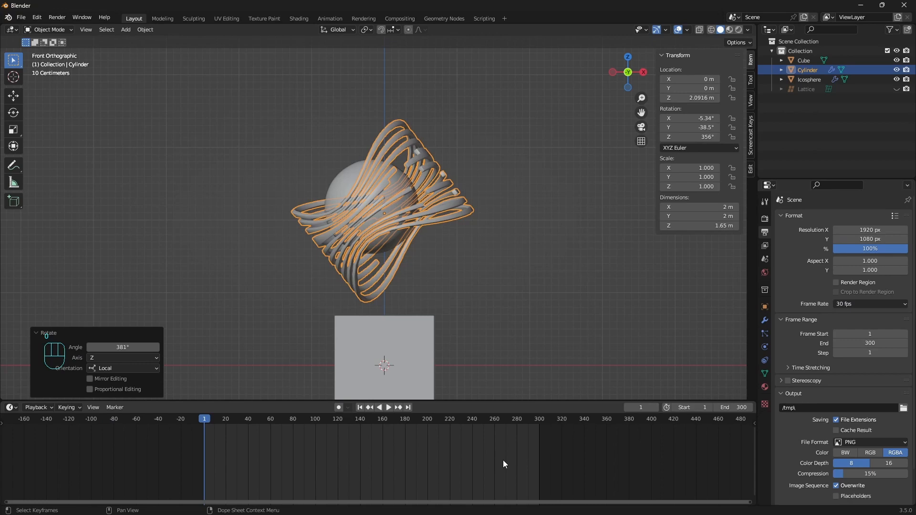
pyautogui.scroll(-1, 508, 267)
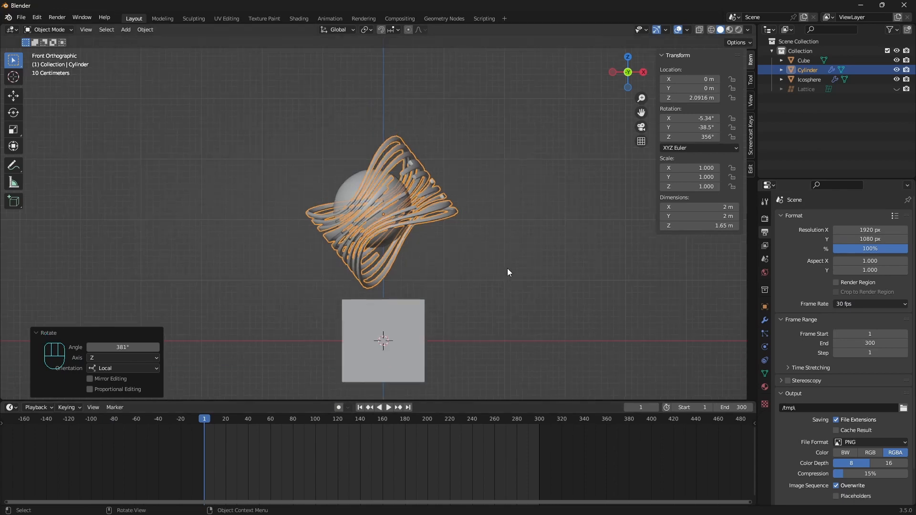
# - Add a cube empty at the origin and keyframe its Z rotation from 0° at frame 0 to 360° at frame 300
pyautogui.hotkey('shift', 'a')
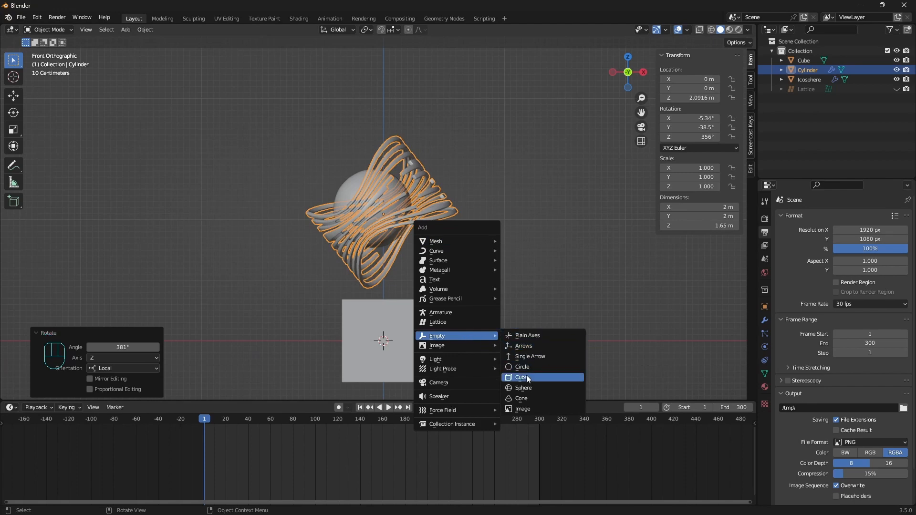
pyautogui.click(525, 378)
pyautogui.moveTo(510, 336)
pyautogui.mouseDown(button='middle')
pyautogui.moveTo(504, 284)
pyautogui.moveTo(451, 330)
pyautogui.mouseUp(button='middle')
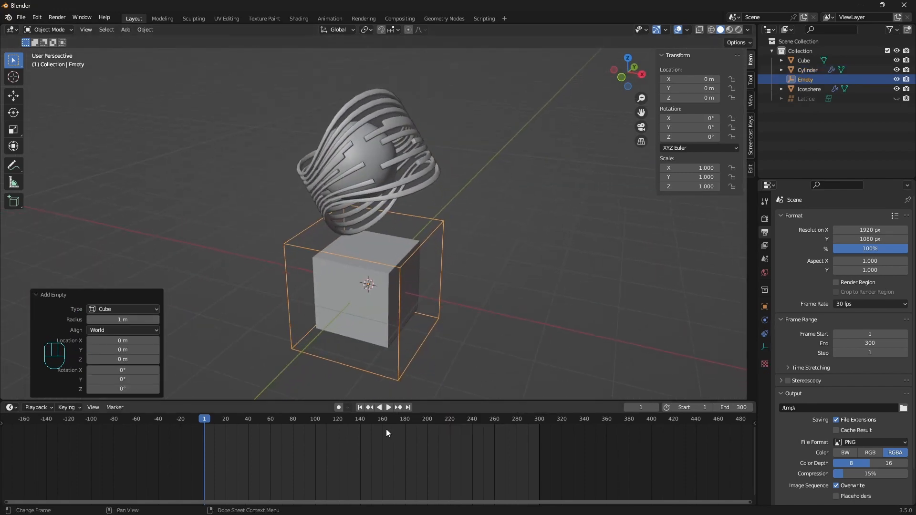
pyautogui.press('Left')
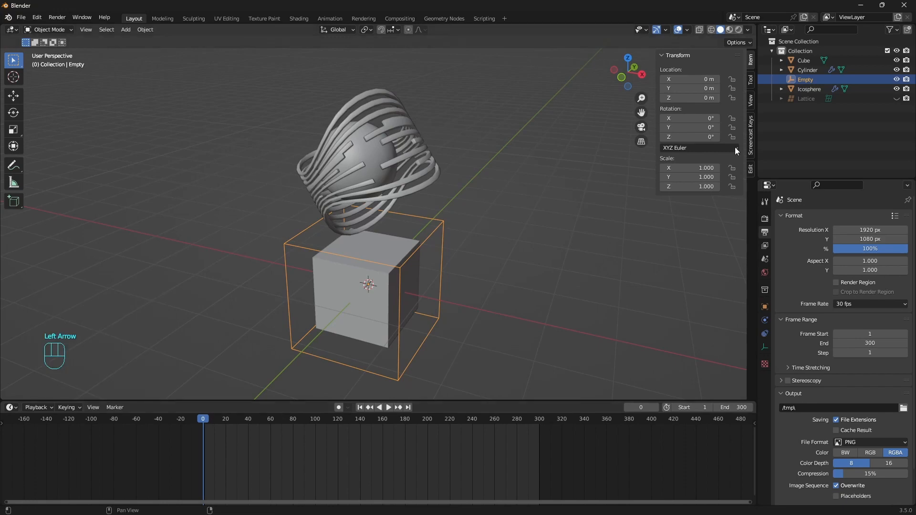
pyautogui.press('i')
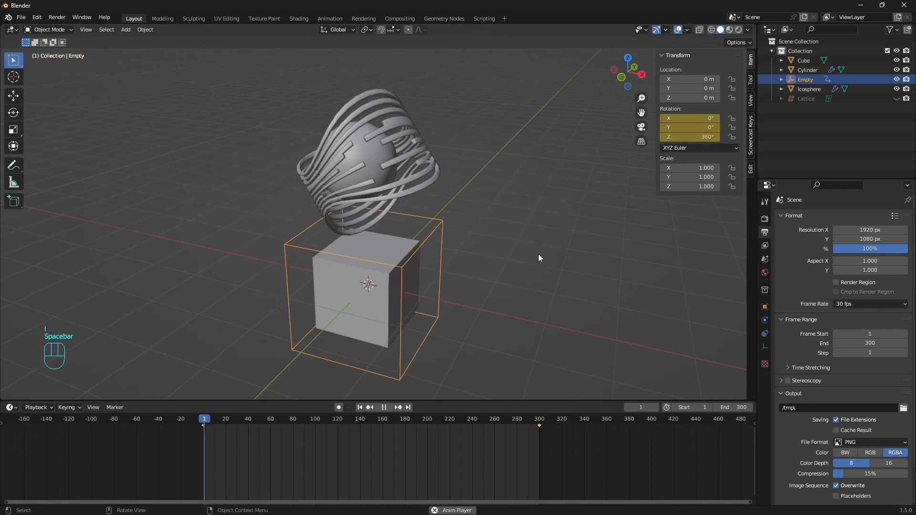
pyautogui.press('space')
# - Add a Copy Rotation object constraint to the bands with the Empty as its target
pyautogui.click(435, 173)
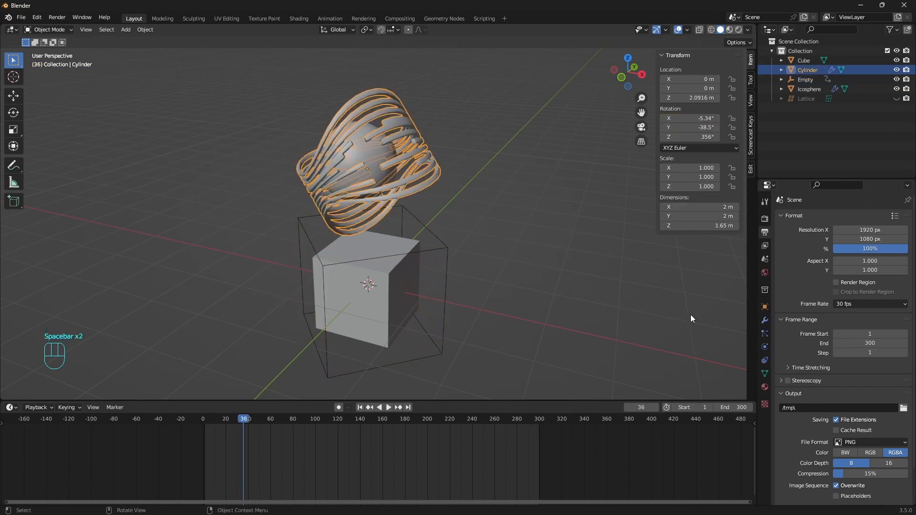
pyautogui.click(764, 360)
pyautogui.click(842, 217)
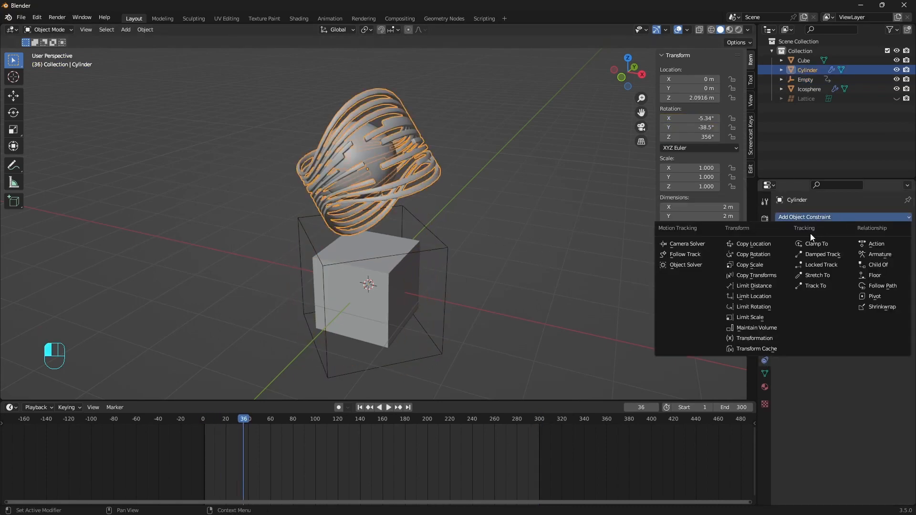
pyautogui.click(780, 253)
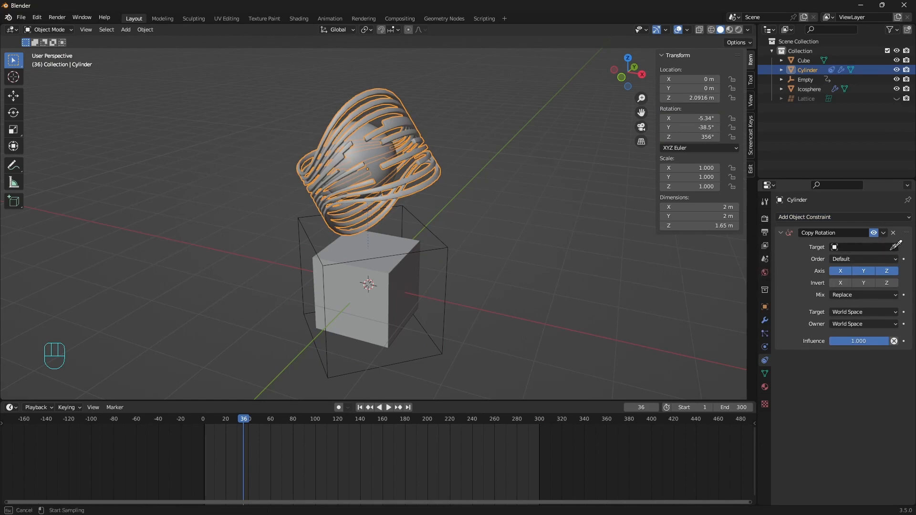
pyautogui.click(449, 245)
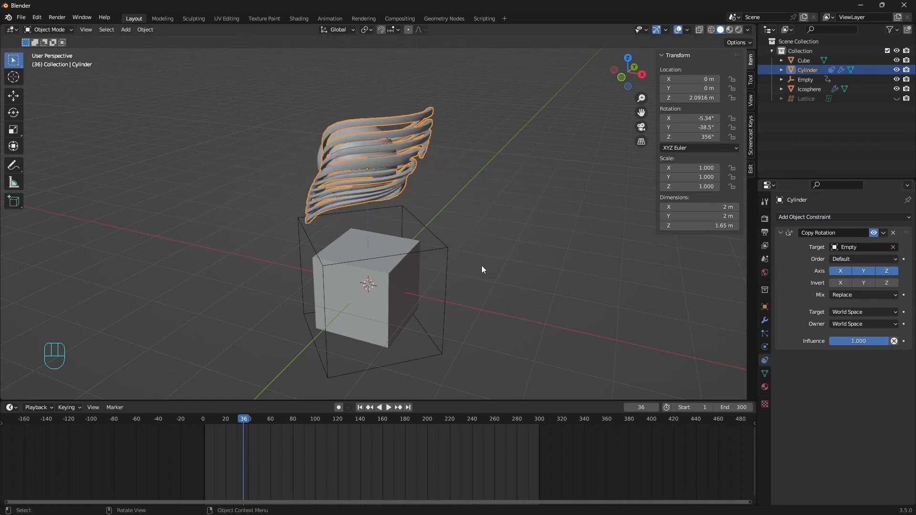
# - Play the animation briefly, and limit the Copy Rotation constraint to the Z axis only
pyautogui.press('space')
pyautogui.moveTo(543, 291); pyautogui.dragTo(605, 301, button='middle')
pyautogui.press('space')
pyautogui.click(862, 271)
pyautogui.click(841, 271)
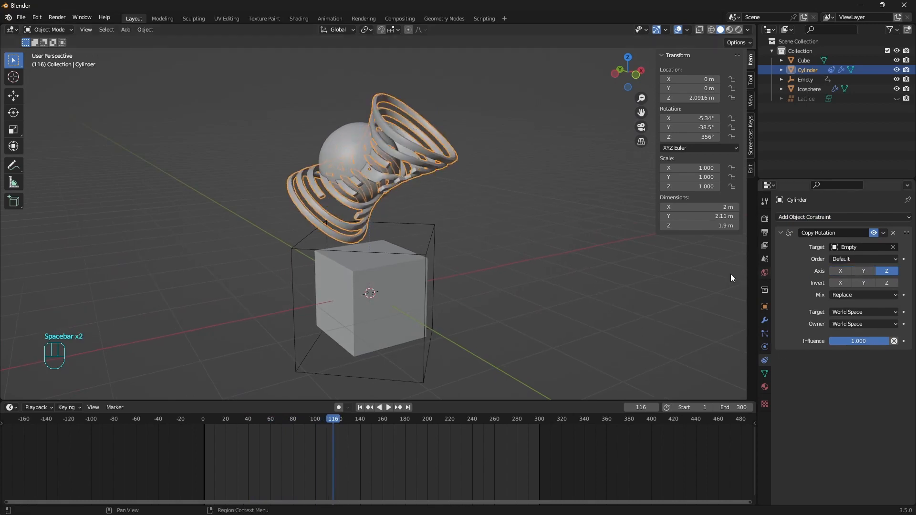
# - Set the Copy Rotation constraint's owner space to Local Space and play the animation
pyautogui.press('space')
pyautogui.press('space')
pyautogui.click(849, 323)
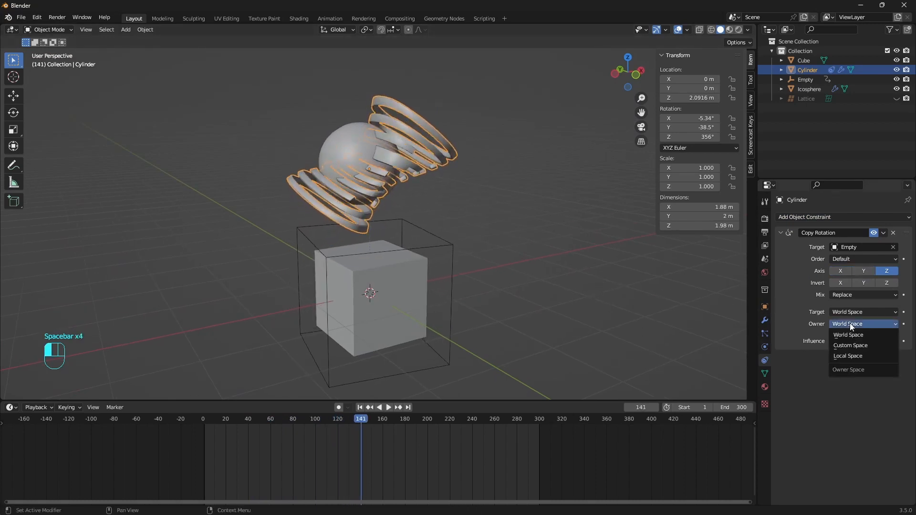
pyautogui.click(847, 356)
pyautogui.press('space')
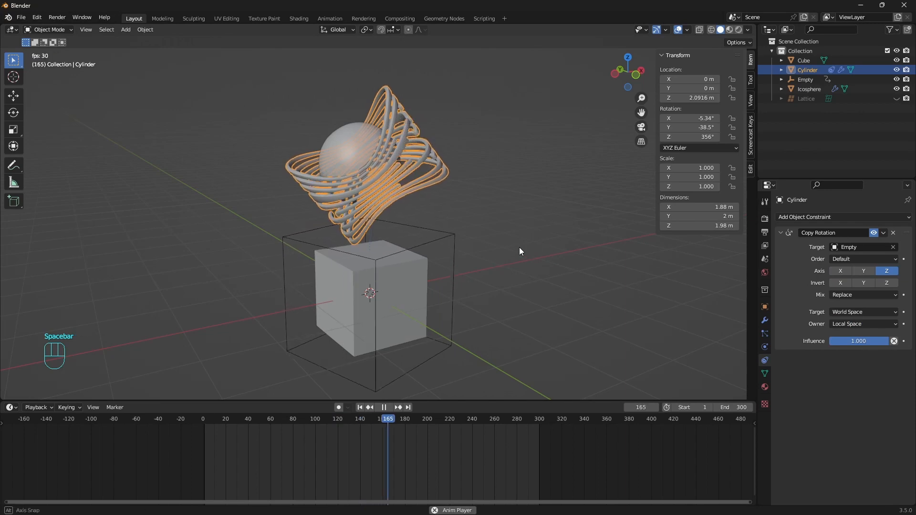
# - Hide the viewport overlays and watch the spinning bands in perspective and from the front
pyautogui.click(677, 30)
pyautogui.moveTo(523, 252)
pyautogui.mouseDown(button='middle')
pyautogui.moveTo(567, 244)
pyautogui.moveTo(538, 256)
pyautogui.mouseUp(button='middle')
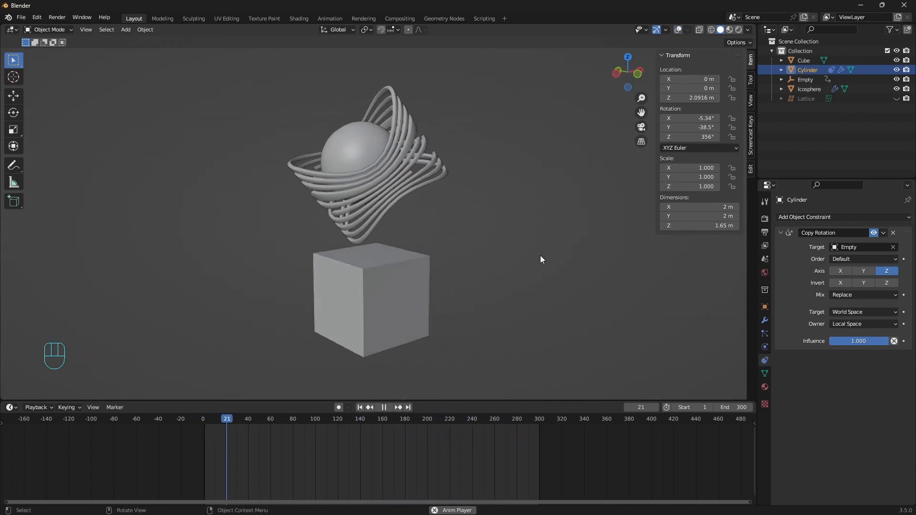
pyautogui.press('space')
pyautogui.press('`')
pyautogui.click(441, 184)
pyautogui.press('space')
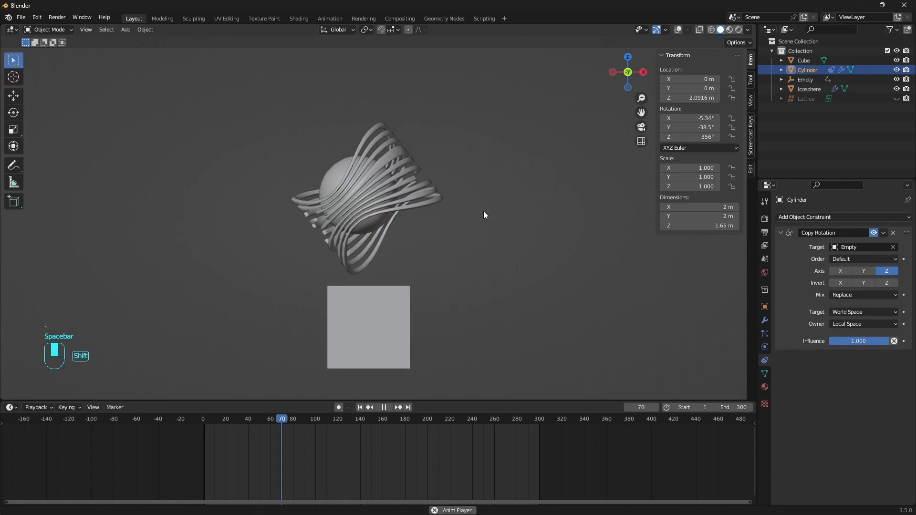
pyautogui.press('space')
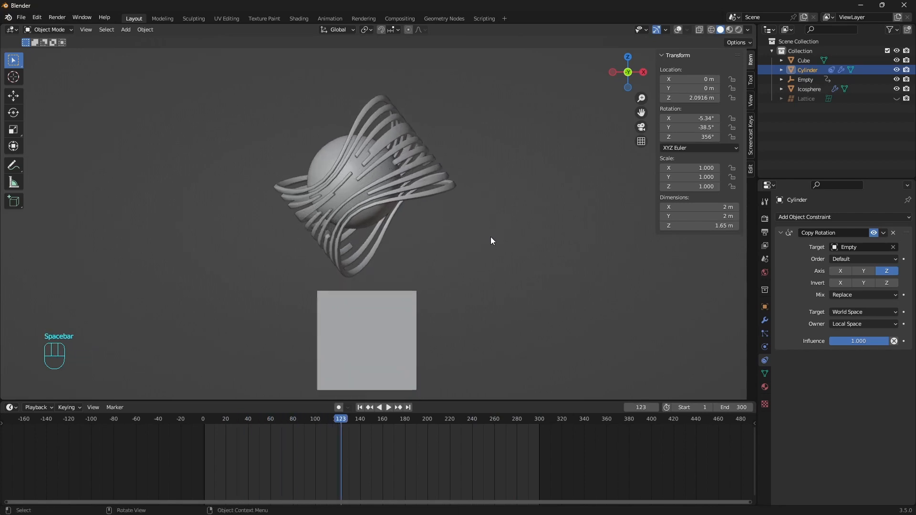
# - Show the overlays again, add a camera at the origin and move it about -8.7 m along Y
pyautogui.hotkey('shift', 'alt', 'z')
pyautogui.hotkey('shift', 'a')
pyautogui.moveTo(546, 110)
pyautogui.click(526, 252)
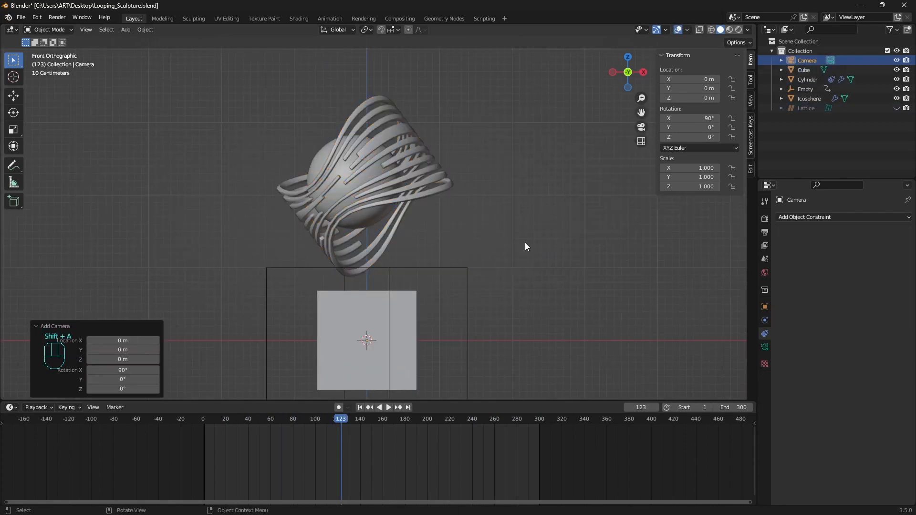
pyautogui.scroll(-4, 493, 225)
pyautogui.moveTo(497, 208); pyautogui.dragTo(390, 228, button='middle')
pyautogui.press('g')
pyautogui.press('y')
pyautogui.click(157, 244)
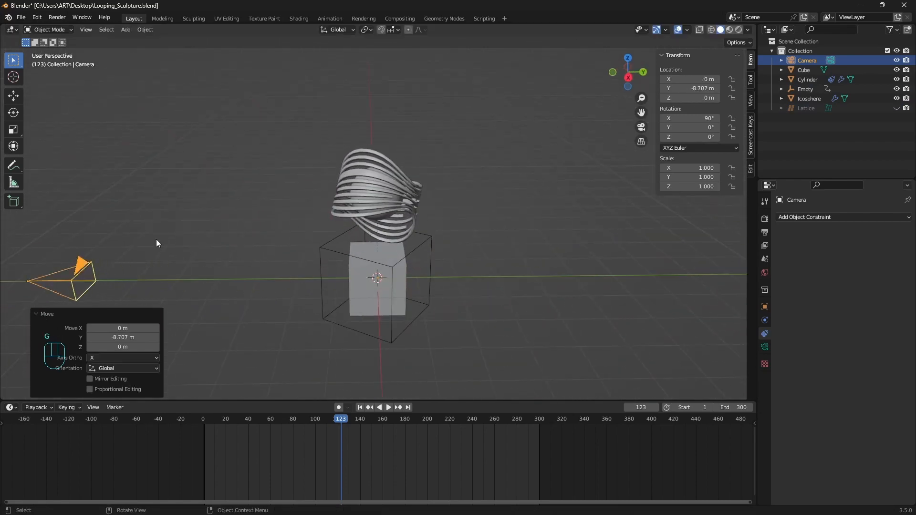
# - Split off a second 3D viewport and hide its sidebar, toolbar, gizmos and overlays
pyautogui.moveTo(4, 29); pyautogui.dragTo(271, 105)
pyautogui.press('n')
pyautogui.press('t')
pyautogui.scroll(-6, 198, 29)
pyautogui.click(170, 29)
pyautogui.click(193, 29)
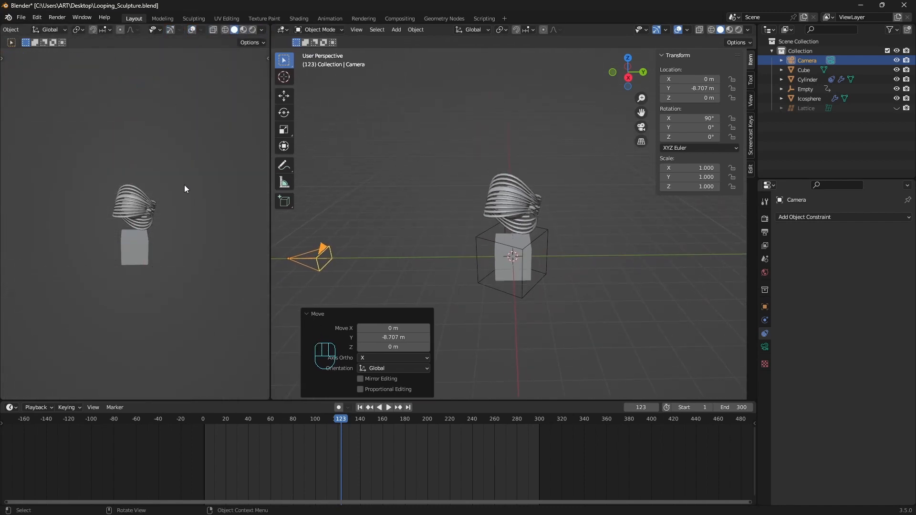
# - Show the camera view in the new viewport and raise the camera about 2.03 m along Z
pyautogui.press('KP_0')
pyautogui.press('Home')
pyautogui.press('g')
pyautogui.press('z')
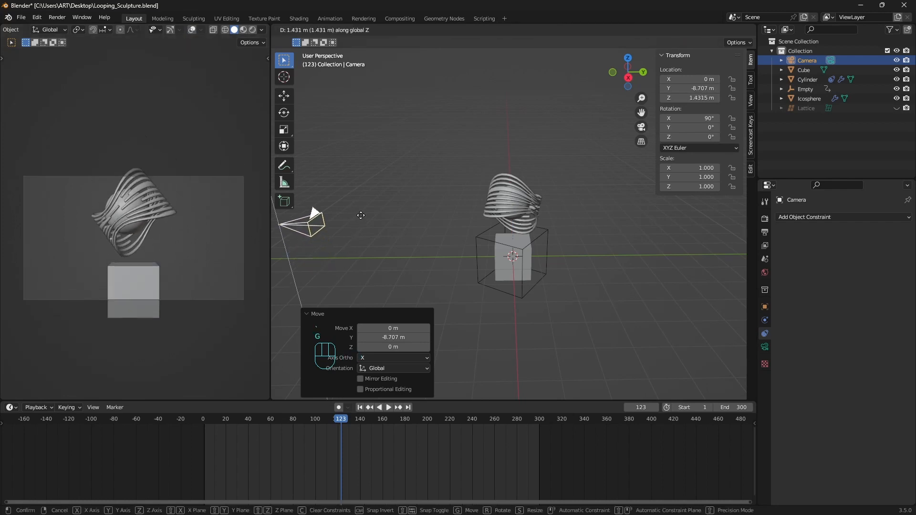
pyautogui.click(395, 209)
# - Move the camera about 4.1 m farther away from the sculpture along Y
pyautogui.scroll(-3, 476, 238)
pyautogui.press('g')
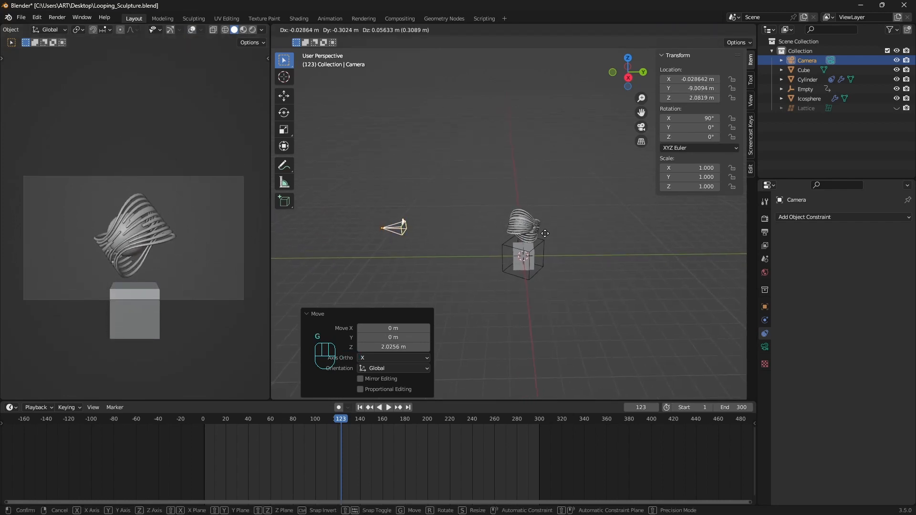
pyautogui.press('y')
pyautogui.press('Return')
# - Set the camera's focal length to 100 mm and move the camera farther back along Y to frame the sculpture
pyautogui.click(765, 347)
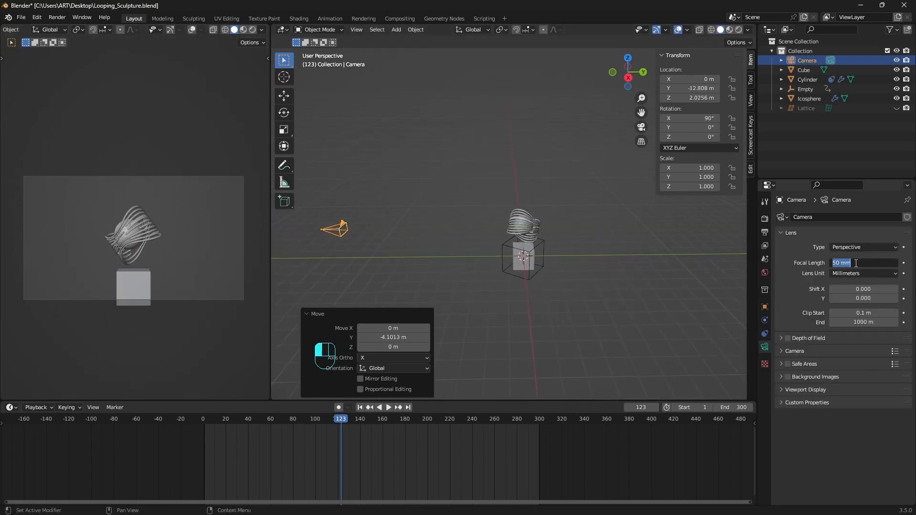
pyautogui.press('Return')
pyautogui.press('g')
pyautogui.keyDown('shift'); pyautogui.click(440, 231); pyautogui.keyUp('shift')
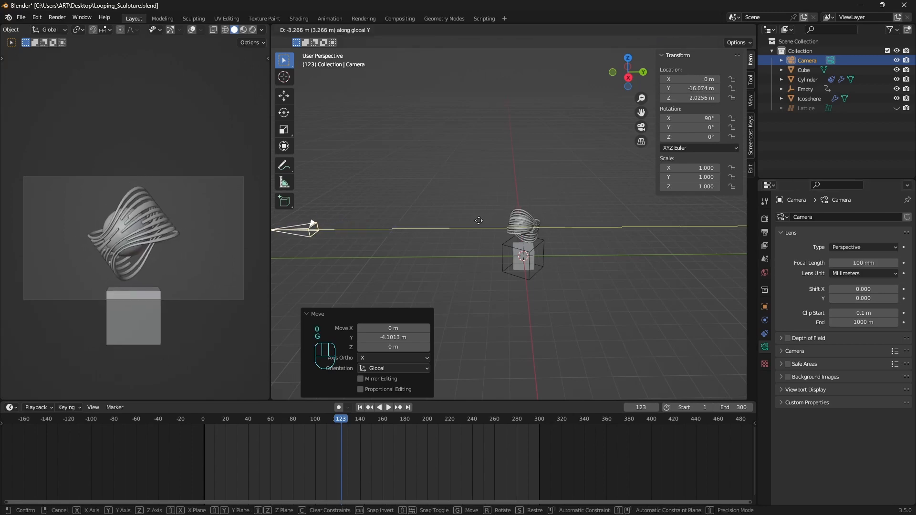
# - Scale up the camera object and hide the main viewport's sidebar and toolbar
pyautogui.press('s')
pyautogui.click(658, 249)
pyautogui.press('n')
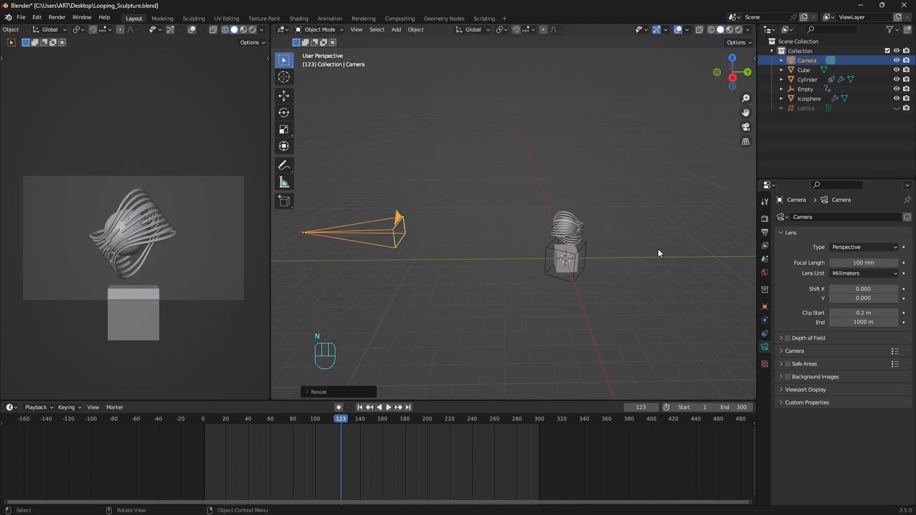
pyautogui.press('t')
# - Add a plane, scale it up into a large floor and lower it along Z to the cube's base
pyautogui.scroll(1, 586, 275)
pyautogui.hotkey('shift', 'a')
pyautogui.moveTo(585, 276); pyautogui.dragTo(620, 213, button='middle')
pyautogui.moveTo(639, 58)
pyautogui.click(668, 61)
pyautogui.press('s')
pyautogui.click(636, 182)
pyautogui.press('g')
pyautogui.press('z')
pyautogui.press('Escape')
# - Duplicate the floor plane, move the copy along Y behind the sculpture and rotate it upright as a backdrop
pyautogui.hotkey('shift', 'd')
pyautogui.press('y')
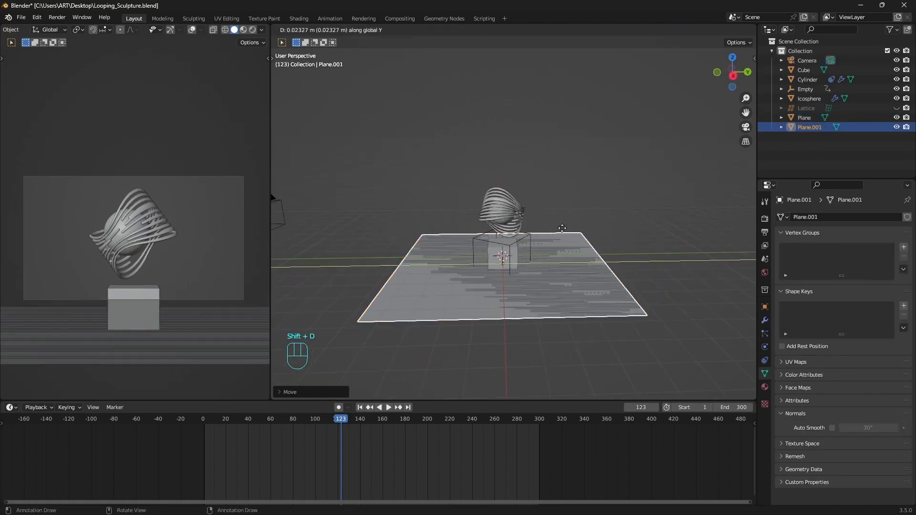
pyautogui.click(617, 225)
pyautogui.press('r')
pyautogui.click(613, 227)
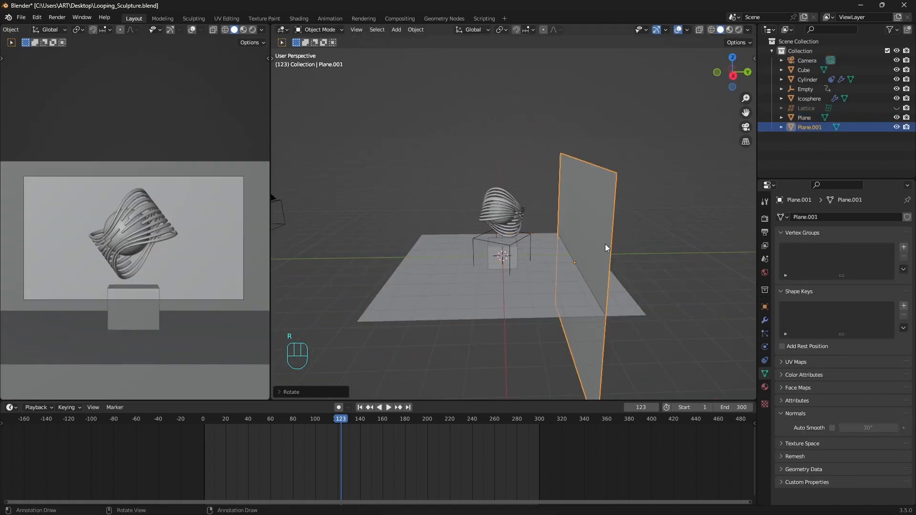
# - Set the render engine to Cycles with GPU Compute as the device
pyautogui.click(764, 219)
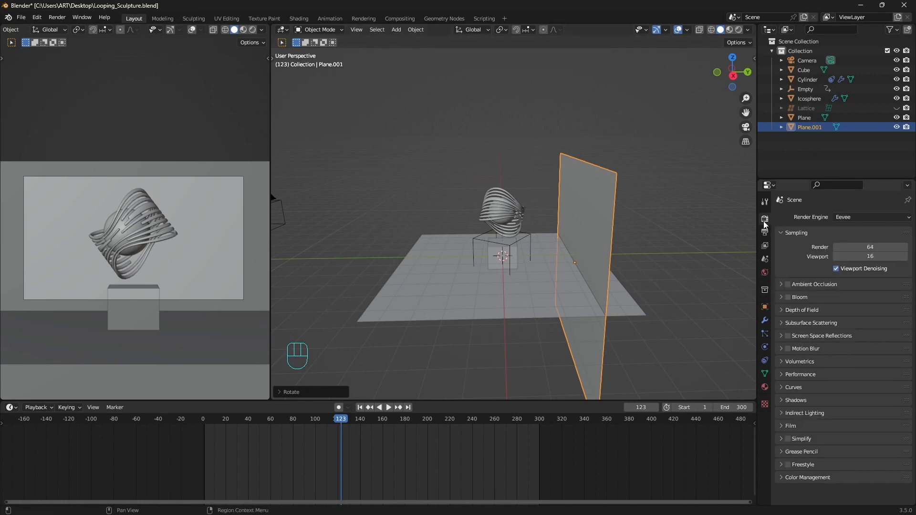
pyautogui.click(854, 217)
pyautogui.click(849, 245)
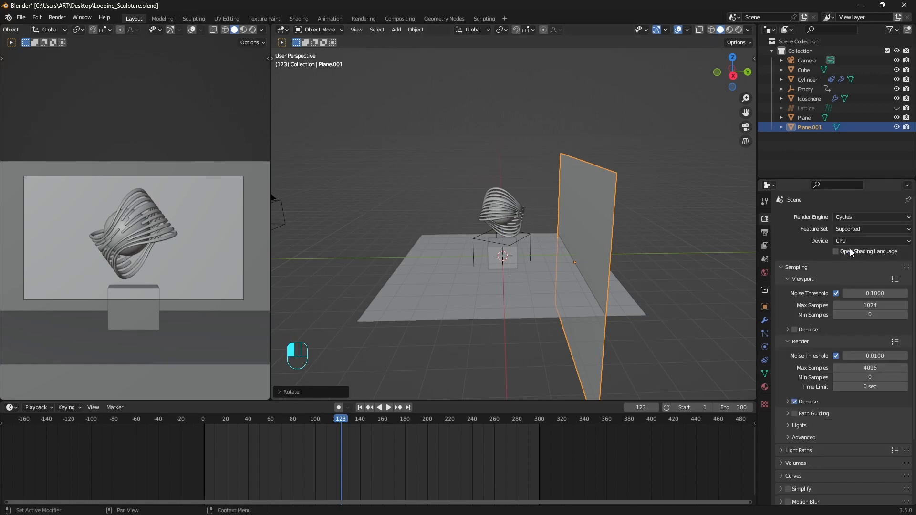
pyautogui.click(860, 241)
pyautogui.click(849, 262)
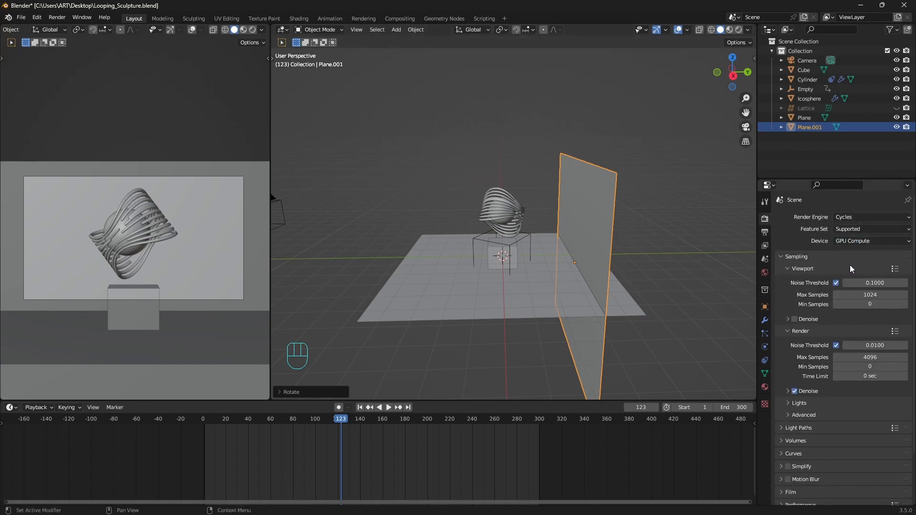
# - Enable viewport denoising with OptiX, and set the max samples to 64 for the viewport and 128 for the render
pyautogui.click(794, 320)
pyautogui.click(869, 295)
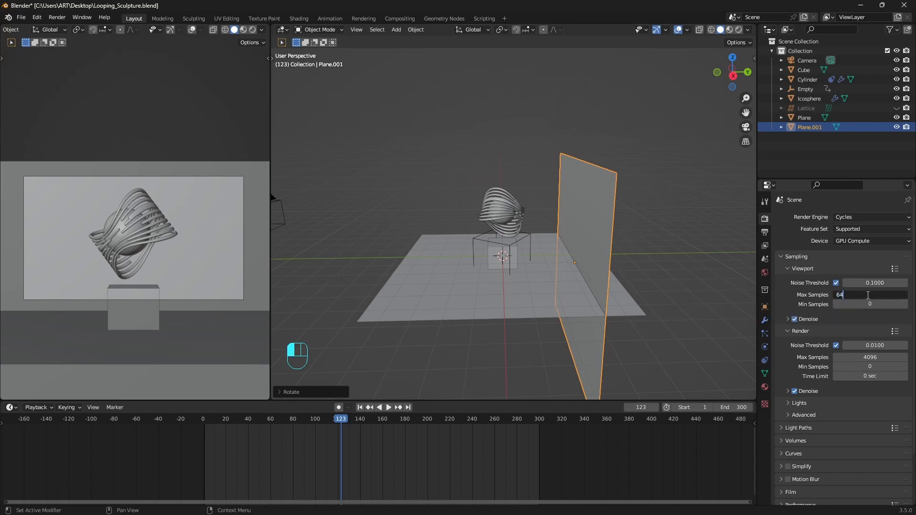
pyautogui.click(787, 319)
pyautogui.click(870, 334)
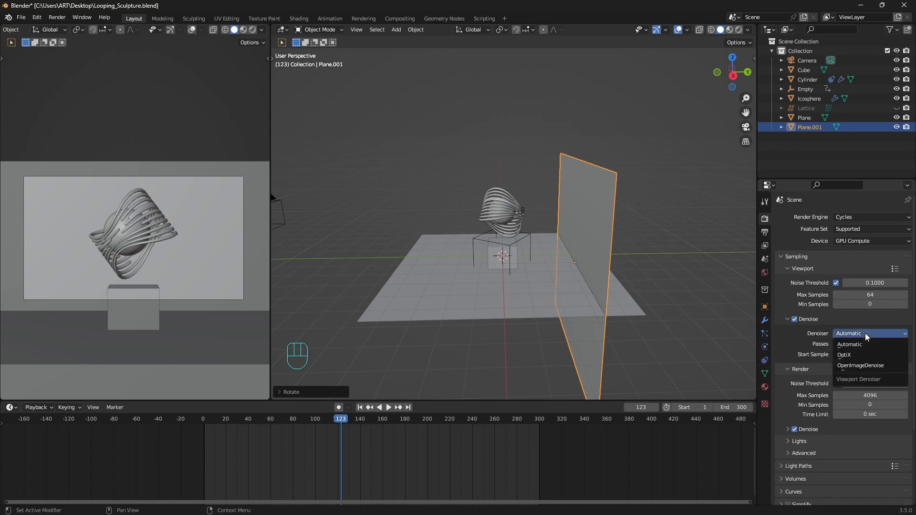
pyautogui.click(863, 364)
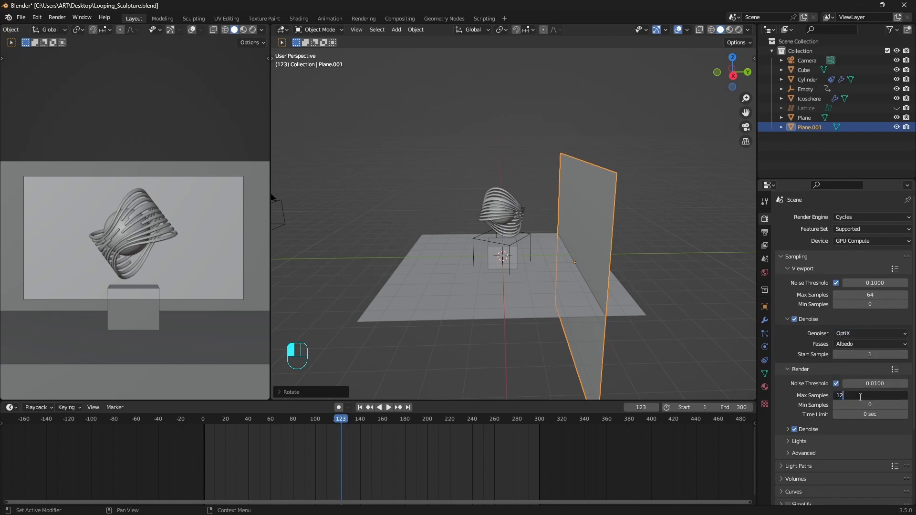
pyautogui.press('Return')
# - Switch the camera viewport to rendered shading and adjust its framing
pyautogui.press('z')
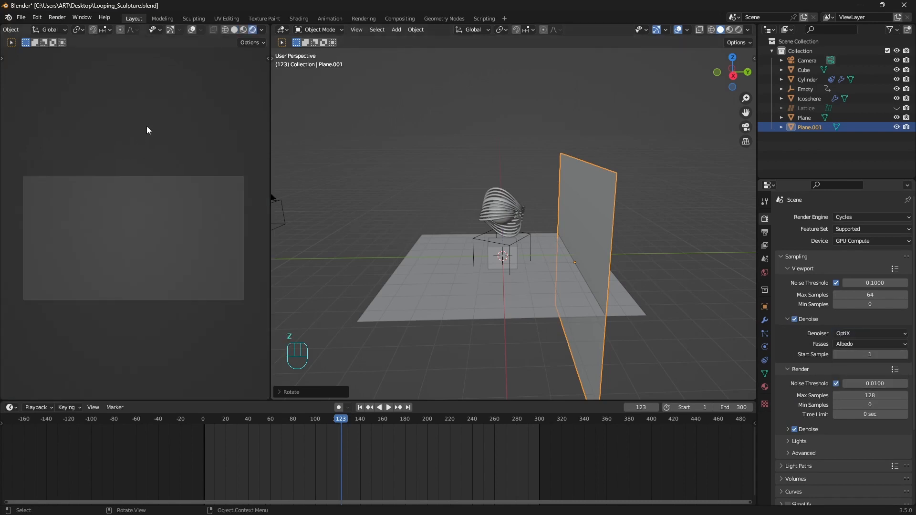
pyautogui.keyDown('shift'); pyautogui.moveTo(180, 259); pyautogui.dragTo(177, 207, button='middle'); pyautogui.keyUp('shift')
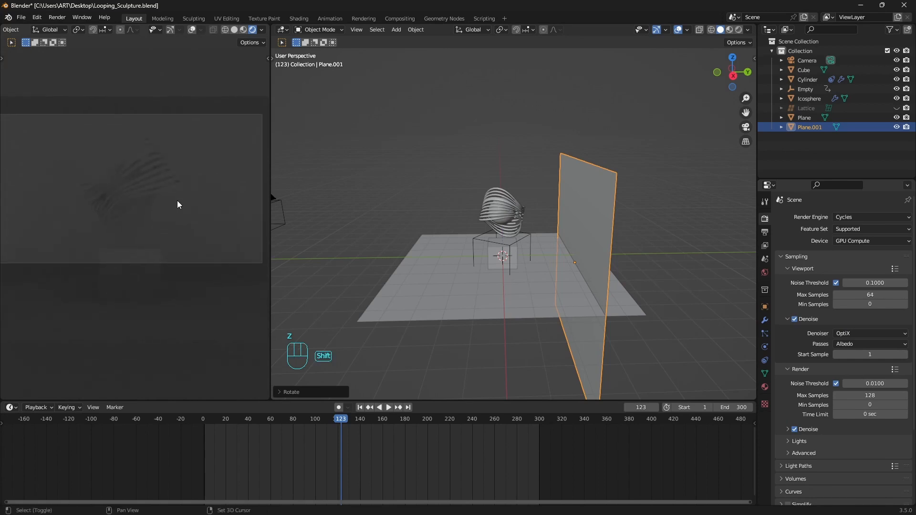
pyautogui.moveTo(466, 213); pyautogui.dragTo(560, 202, button='middle')
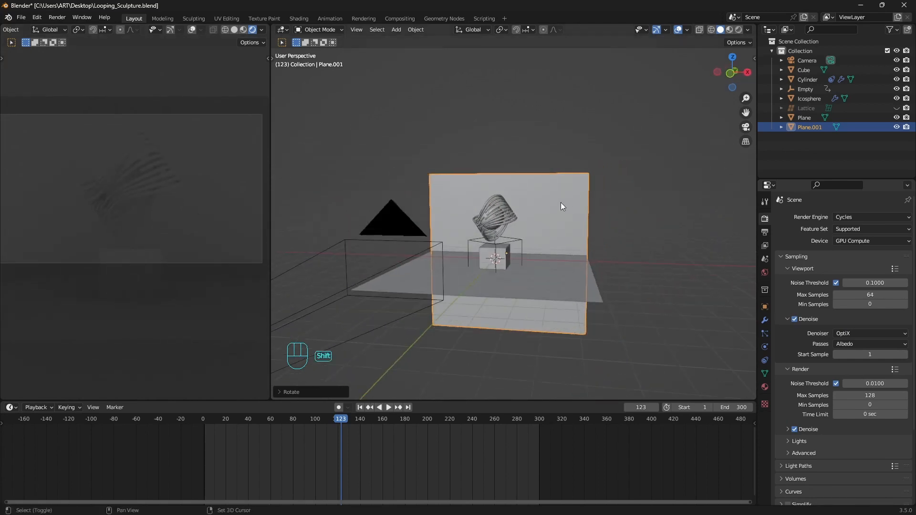
# - Add another plane, scale it up and raise it along Z above the sculpture
pyautogui.hotkey('shift', 'a')
pyautogui.moveTo(560, 202)
pyautogui.click(613, 203)
pyautogui.press('s')
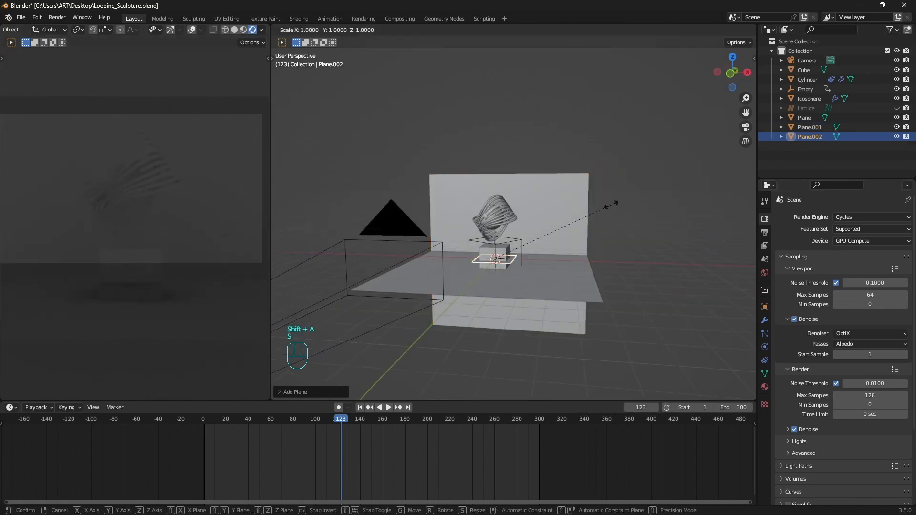
pyautogui.click(610, 204)
pyautogui.press('g')
pyautogui.press('z')
pyautogui.click(607, 112)
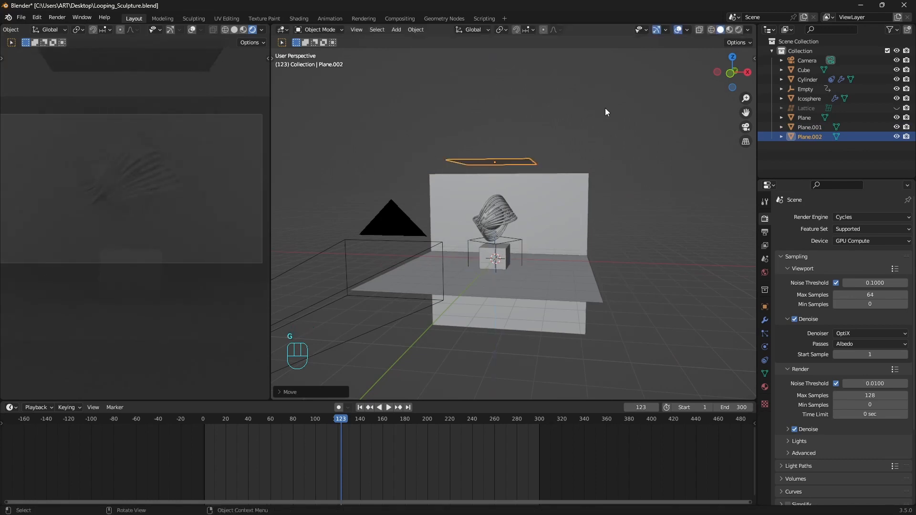
# - Enlarge the timeline area and turn it into a Shader Editor
pyautogui.moveTo(191, 399); pyautogui.dragTo(204, 326)
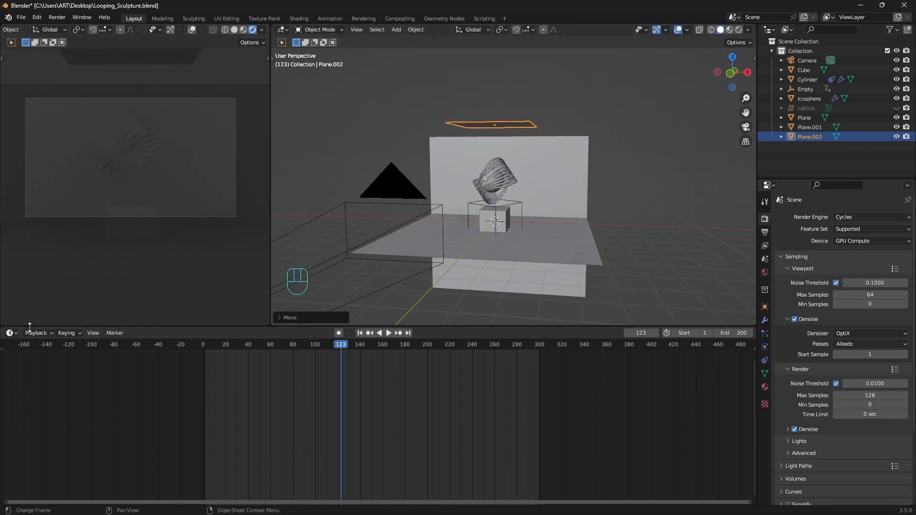
pyautogui.click(12, 333)
pyautogui.click(33, 422)
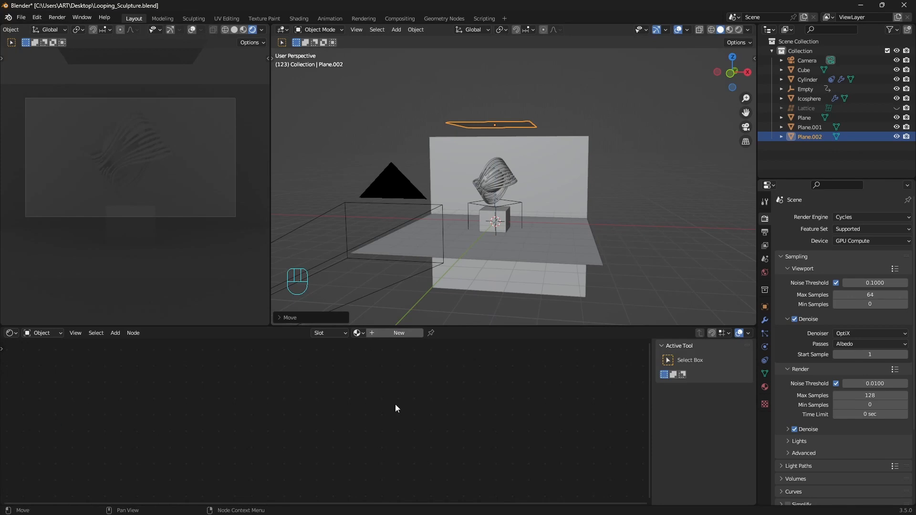
# - Give the overhead plane a new material and replace its Principled BSDF with an Emission node
pyautogui.click(398, 333)
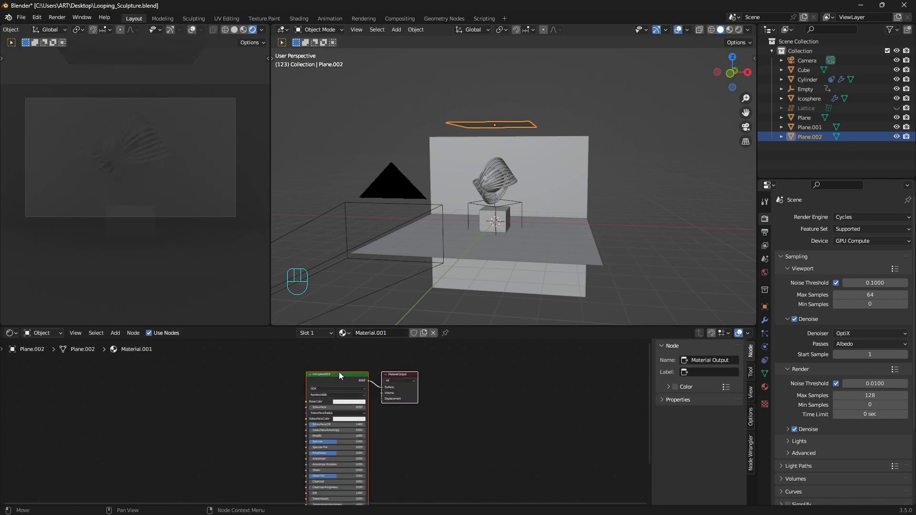
pyautogui.press('x')
pyautogui.hotkey('shift', 'a')
pyautogui.click(336, 375)
pyautogui.write('em')
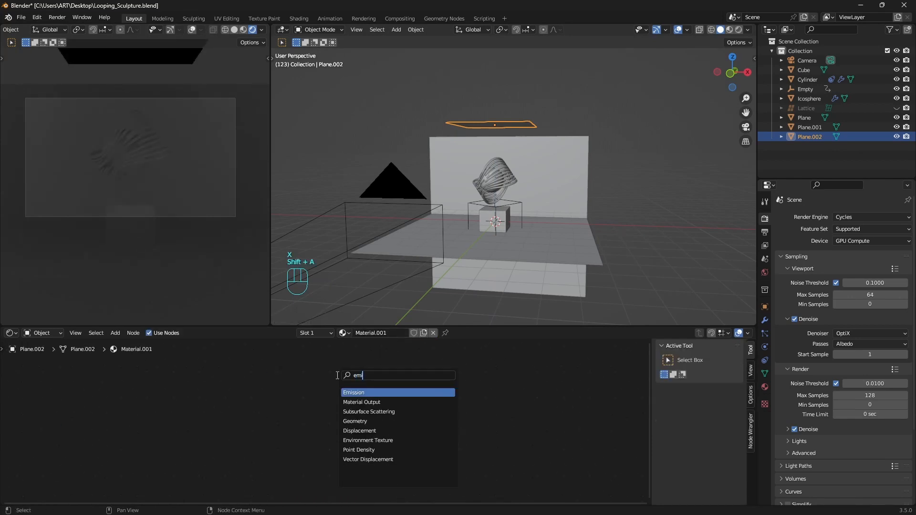
pyautogui.press('Return')
pyautogui.click(329, 406)
pyautogui.press('Home')
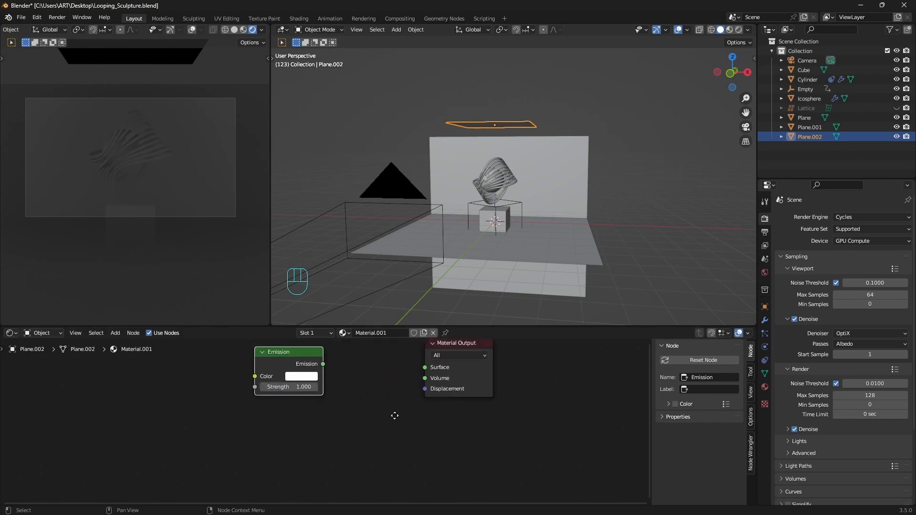
# - Connect the Emission node to the material output's Surface and raise its strength to about 8.8
pyautogui.press('n')
pyautogui.moveTo(382, 398); pyautogui.dragTo(314, 402, button='middle')
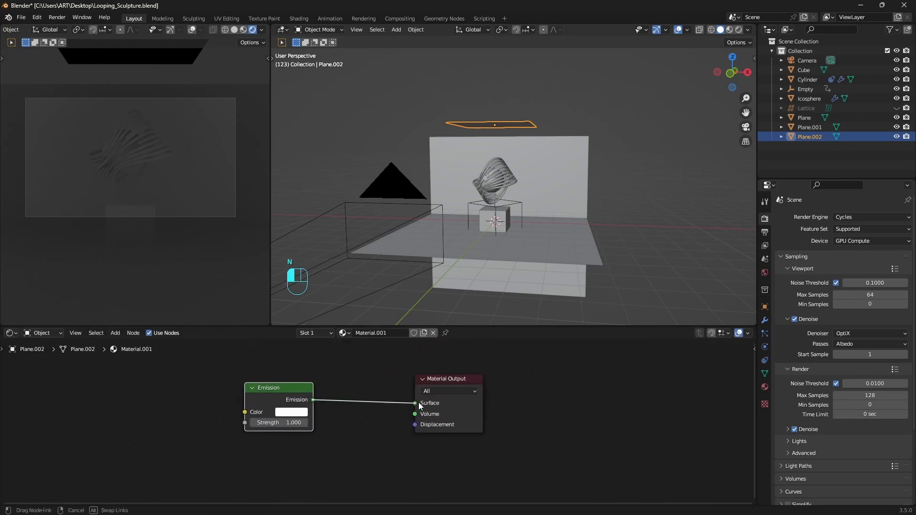
pyautogui.moveTo(420, 406); pyautogui.dragTo(415, 403)
pyautogui.moveTo(282, 423); pyautogui.dragTo(305, 423)
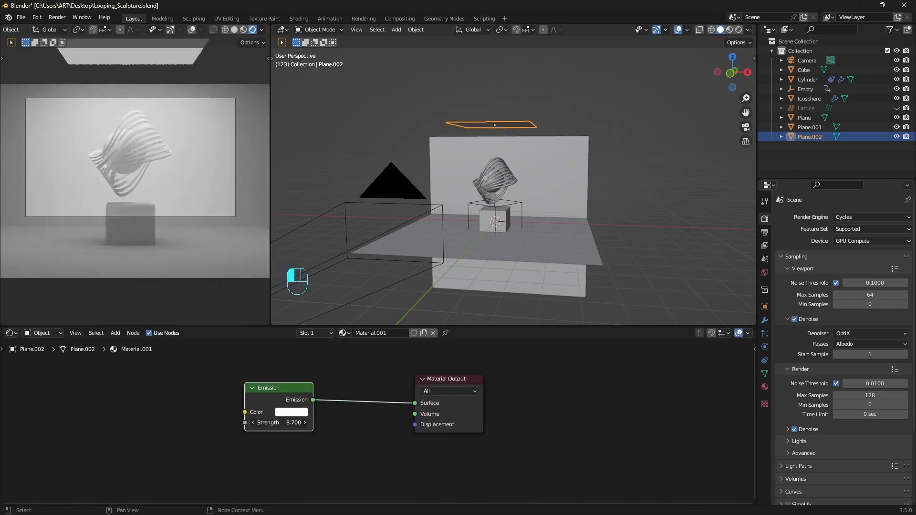
# - Give the floor plane a new material with a dark grey base color of value 0.137
pyautogui.click(590, 255)
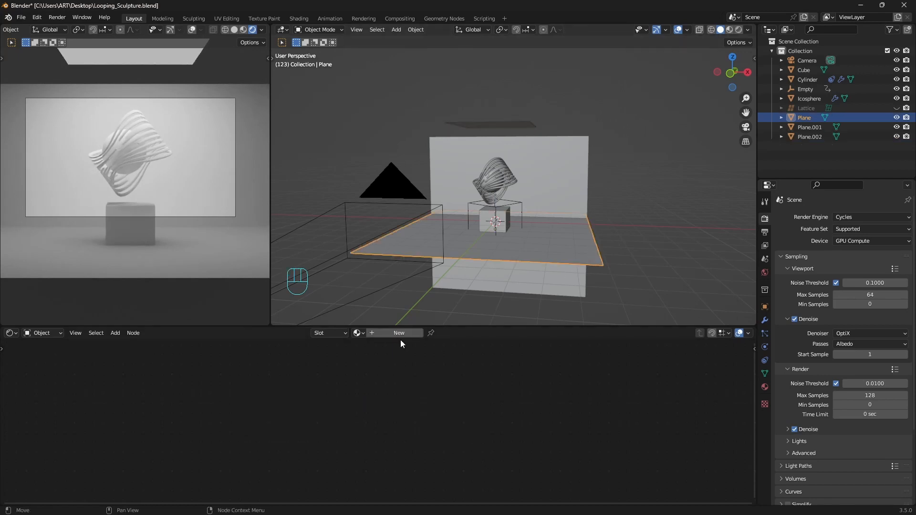
pyautogui.click(353, 430)
pyautogui.scroll(-5, 381, 317)
pyautogui.scroll(-2, 381, 319)
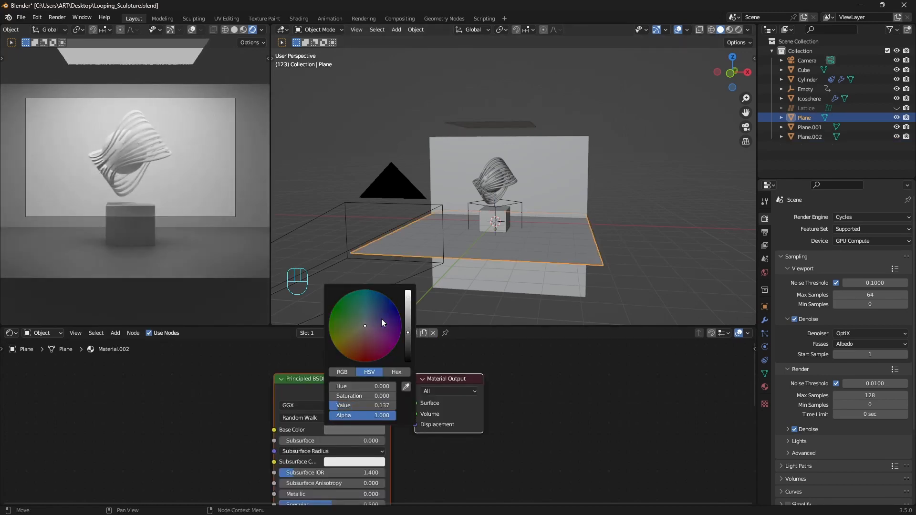
# - Link the floor plane's material to the vertical backdrop plane
pyautogui.keyDown('shift'); pyautogui.click(543, 286); pyautogui.keyUp('shift')
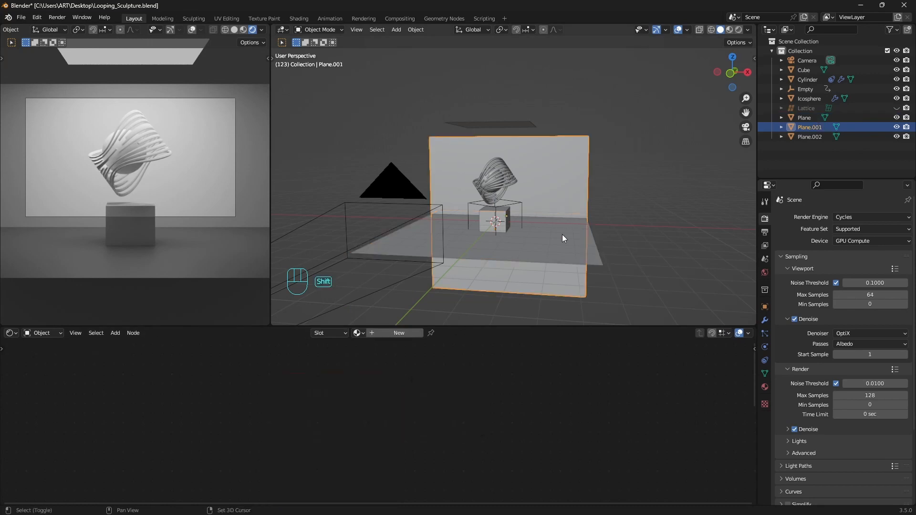
pyautogui.keyDown('shift'); pyautogui.click(562, 233); pyautogui.keyUp('shift')
pyautogui.hotkey('ctrl', 'l')
pyautogui.click(529, 259)
# - Duplicate the overhead light plane, rotate the copy nearly upright and place it to the left of the sculpture
pyautogui.click(491, 125)
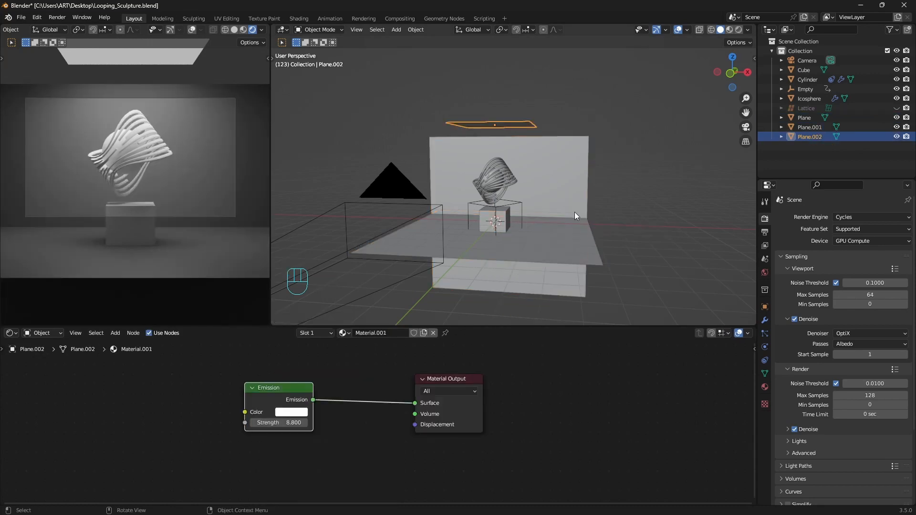
pyautogui.press('KP_1')
pyautogui.hotkey('shift', 'd')
pyautogui.press('r')
pyautogui.click(437, 152)
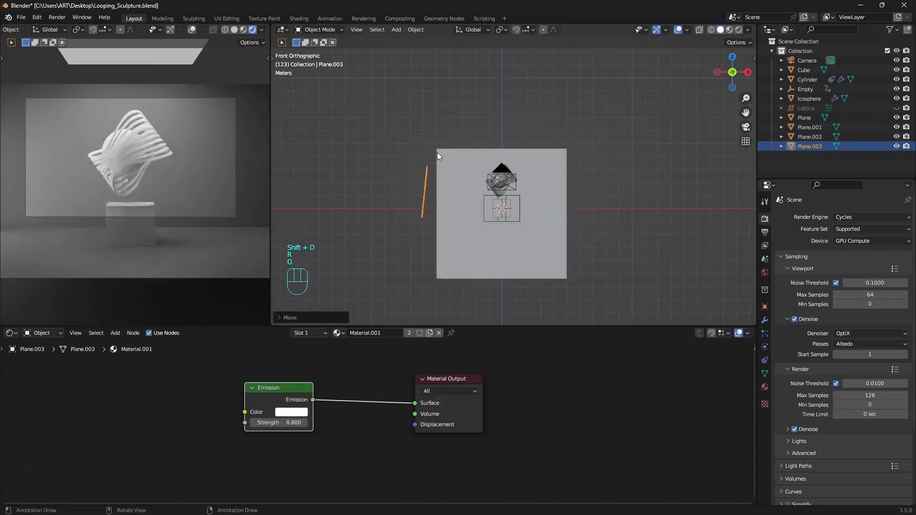
# - Adjust the side light plane's placement from above, angled toward the sculpture, and scale it up
pyautogui.press('KP_7')
pyautogui.moveTo(499, 162); pyautogui.dragTo(501, 164, button='middle')
pyautogui.press('g')
pyautogui.click(520, 158)
pyautogui.press('s')
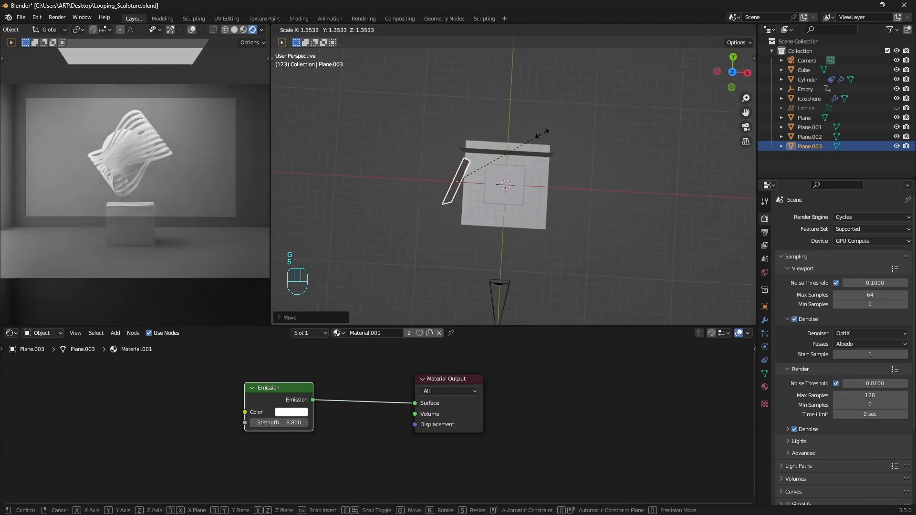
pyautogui.click(508, 228)
pyautogui.moveTo(508, 227); pyautogui.dragTo(269, 206, button='middle')
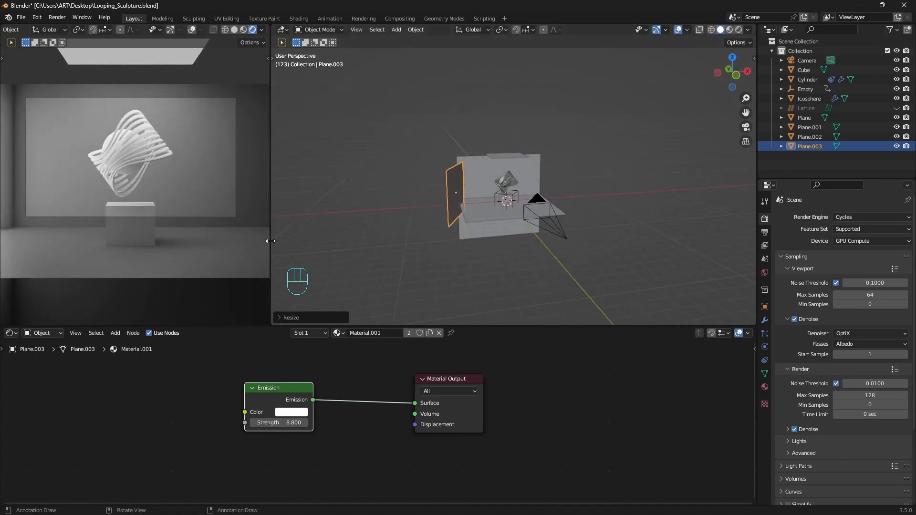
# - Set the camera's passepartout opacity to 1.000 and enlarge the framed area in the camera viewport
pyautogui.click(565, 232)
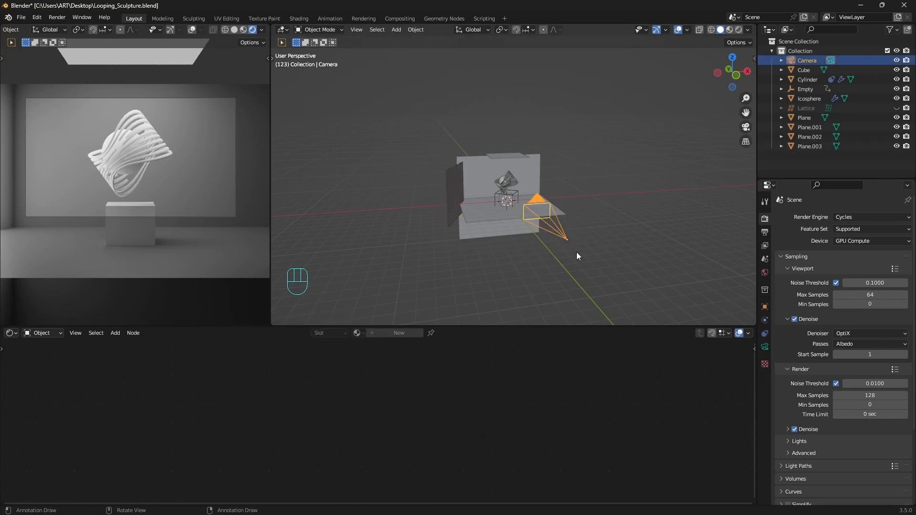
pyautogui.click(764, 347)
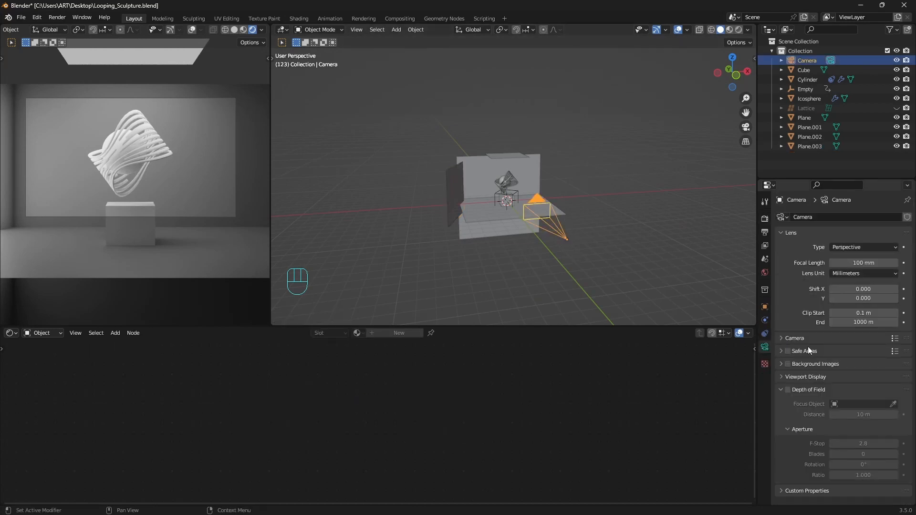
pyautogui.click(790, 377)
pyautogui.scroll(-4, 842, 367)
pyautogui.moveTo(866, 370); pyautogui.dragTo(906, 370)
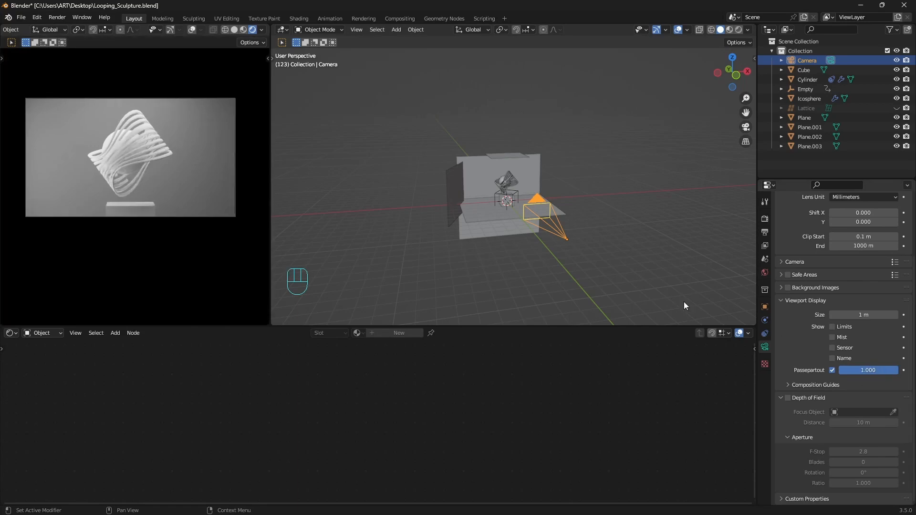
pyautogui.scroll(1, 141, 212)
pyautogui.keyDown('shift'); pyautogui.moveTo(159, 204); pyautogui.dragTo(157, 216, button='middle'); pyautogui.keyUp('shift')
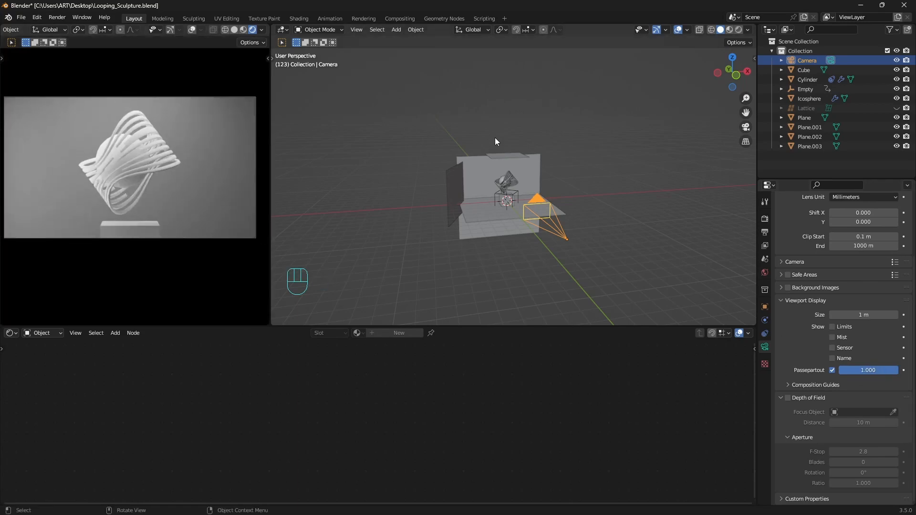
# - Add three vertical loop cuts to the backdrop plane and slide them toward its right side
pyautogui.click(532, 179)
pyautogui.press('KP_1')
pyautogui.press('KP_Decimal')
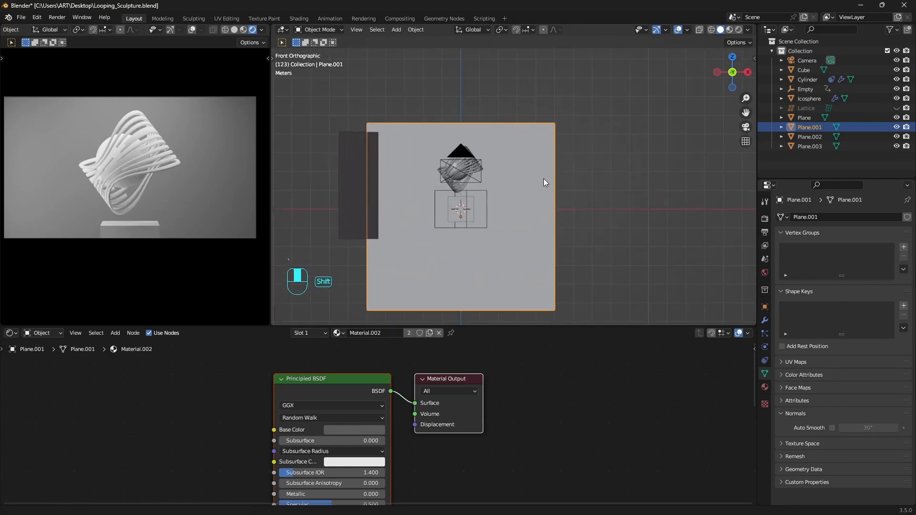
pyautogui.press('Tab')
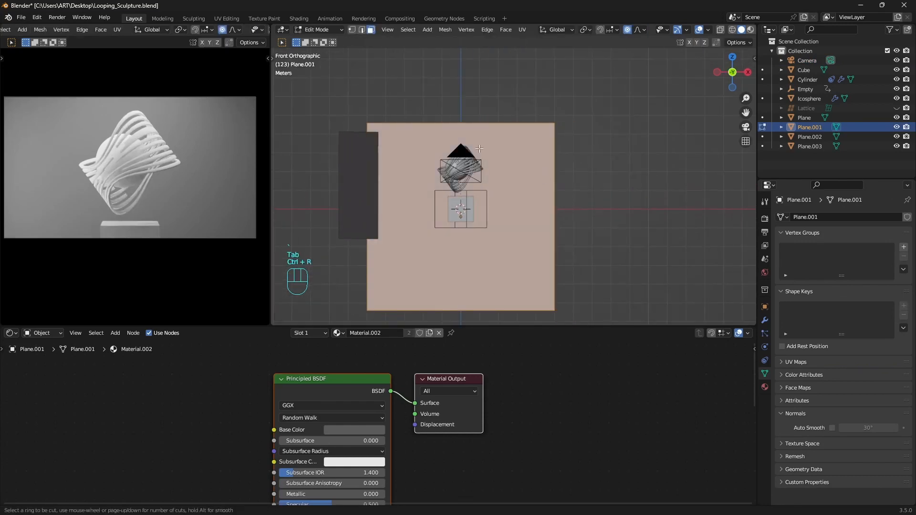
pyautogui.click(512, 139)
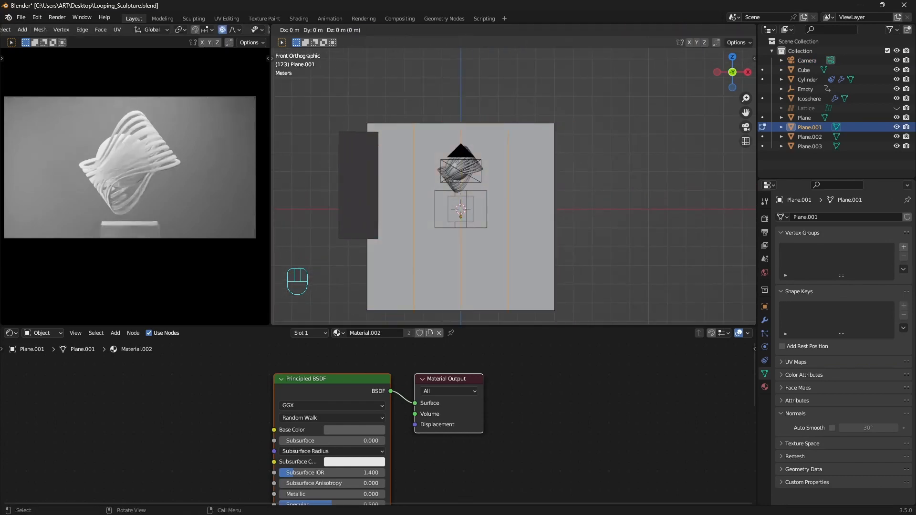
pyautogui.press('g')
pyautogui.press('g')
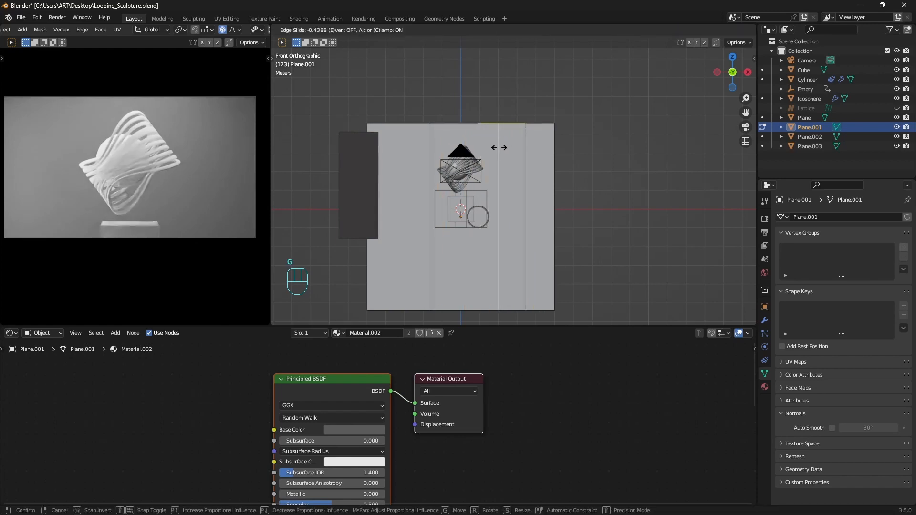
pyautogui.click(548, 170)
# - Extrude the three narrow strips on the backdrop's right side backward
pyautogui.moveTo(548, 170); pyautogui.dragTo(532, 188, button='middle')
pyautogui.press('3')
pyautogui.moveTo(501, 153); pyautogui.dragTo(572, 190)
pyautogui.press('`')
pyautogui.press('e')
pyautogui.click(562, 161)
pyautogui.moveTo(562, 162); pyautogui.dragTo(564, 137, button='middle')
# - Drop the innermost strip from the selection before each of two further backward extrusions, forming receding steps in the backdrop
pyautogui.keyDown('shift'); pyautogui.click(486, 121); pyautogui.keyUp('shift')
pyautogui.press('`')
pyautogui.press('e')
pyautogui.click(570, 142)
pyautogui.keyDown('shift'); pyautogui.click(565, 137); pyautogui.keyUp('shift')
pyautogui.press('`')
pyautogui.press('e')
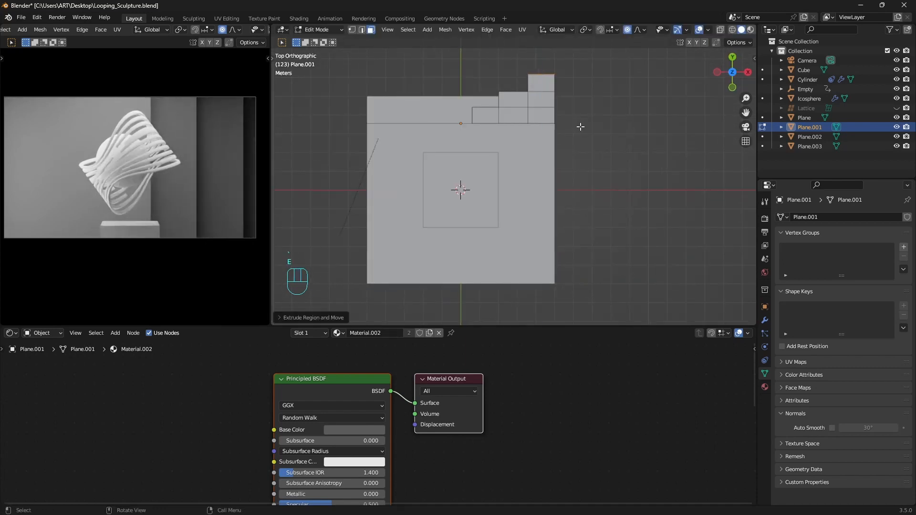
pyautogui.click(580, 126)
# - Select the extra stepped faces of the backdrop as seen from above and delete them
pyautogui.hotkey('alt', 'z')
pyautogui.press('3')
pyautogui.moveTo(564, 125); pyautogui.dragTo(548, 91)
pyautogui.rightClick(599, 127)
pyautogui.press('c')
pyautogui.moveTo(552, 127); pyautogui.dragTo(525, 120)
pyautogui.rightClick(580, 186)
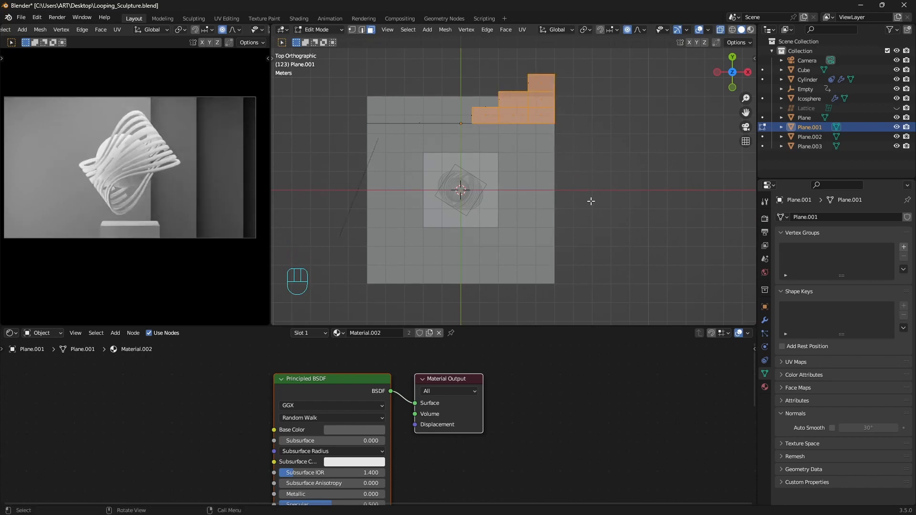
pyautogui.moveTo(580, 186); pyautogui.dragTo(577, 135, button='middle')
pyautogui.press('x')
pyautogui.click(577, 135)
pyautogui.press('Tab')
# - Shift the backdrop's vertical step edges along the X axis to adjust the panel widths
pyautogui.press('KP_1')
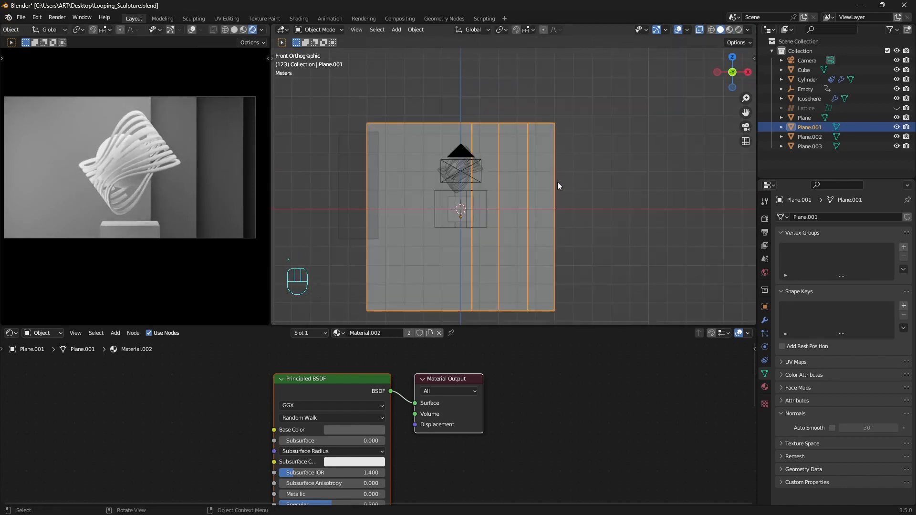
pyautogui.press('Tab')
pyautogui.hotkey('alt', 'z')
pyautogui.hotkey('alt', 'z')
pyautogui.press('1')
pyautogui.press('g')
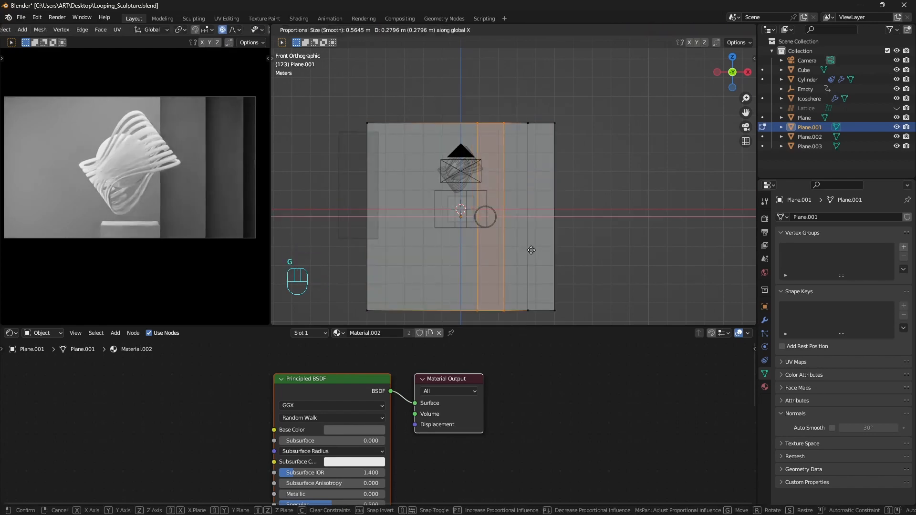
pyautogui.click(582, 259)
pyautogui.press('Tab')
pyautogui.hotkey('alt', 'z')
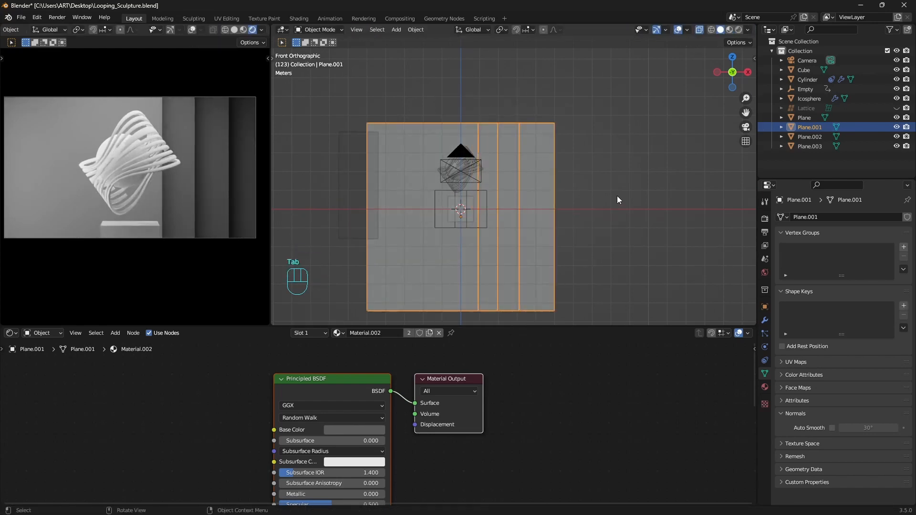
# - Move the camera back from the sculpture along the Y axis
pyautogui.moveTo(618, 196); pyautogui.dragTo(513, 205, button='middle')
pyautogui.click(343, 181)
pyautogui.press('g')
pyautogui.press('y')
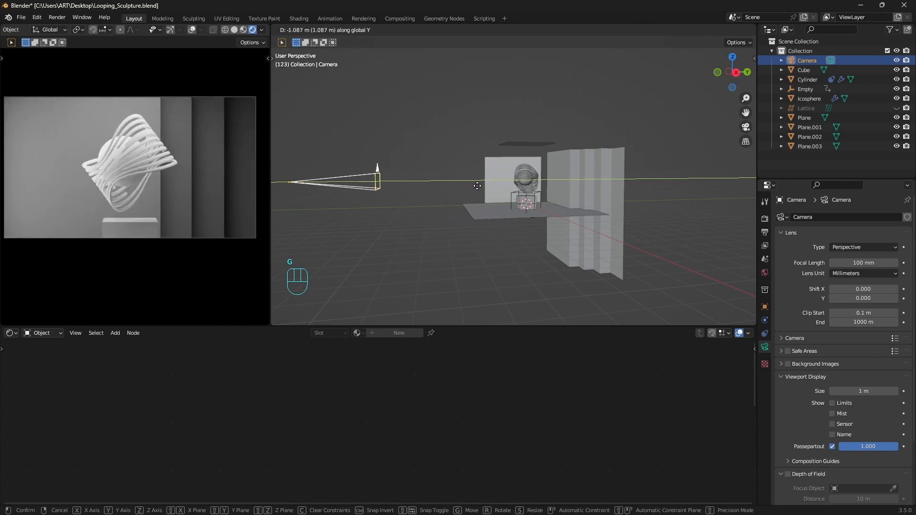
pyautogui.click(488, 183)
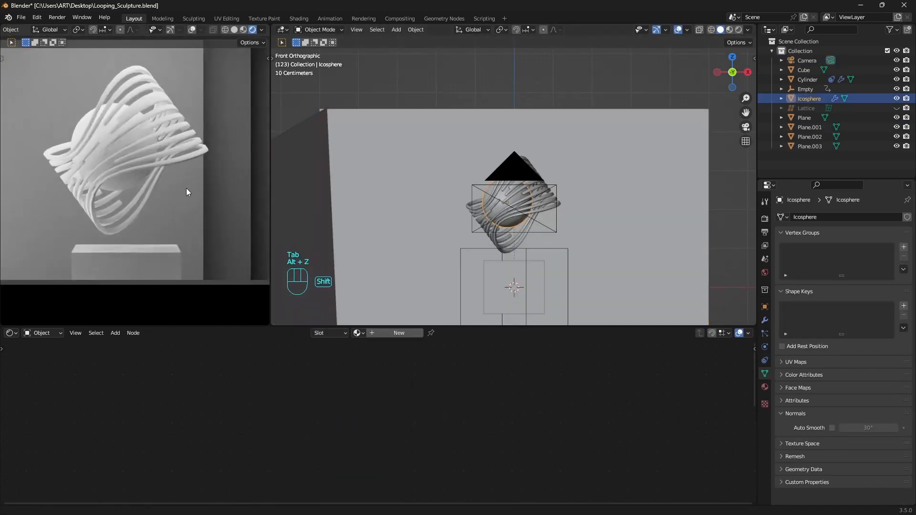
# - Give the icosphere a new material with Metallic set to 1.000
pyautogui.click(388, 332)
pyautogui.scroll(-1, 303, 396)
pyautogui.keyDown('shift'); pyautogui.moveTo(290, 404); pyautogui.dragTo(348, 405, button='middle'); pyautogui.keyUp('shift')
pyautogui.click(274, 401)
pyautogui.moveTo(347, 485); pyautogui.dragTo(438, 486)
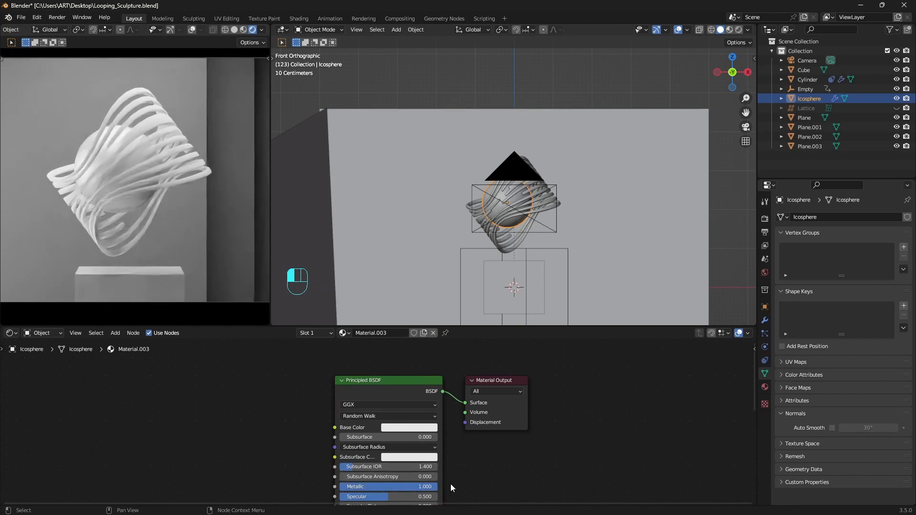
# - Add Layer Weight and ColorRamp nodes, feeding Fresnel through the ramp into the sphere material's Base Color
pyautogui.hotkey('shift', 'a')
pyautogui.write('layer')
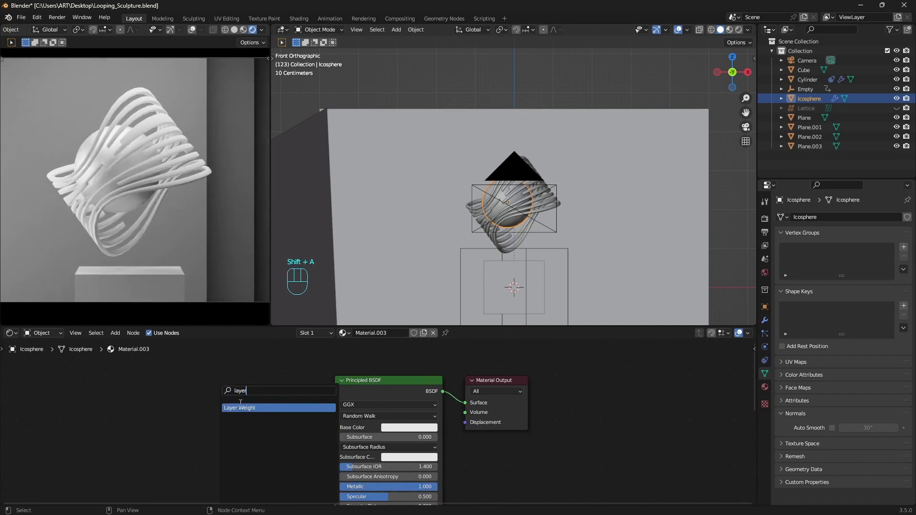
pyautogui.press('Return')
pyautogui.click(184, 396)
pyautogui.hotkey('shift', 'a')
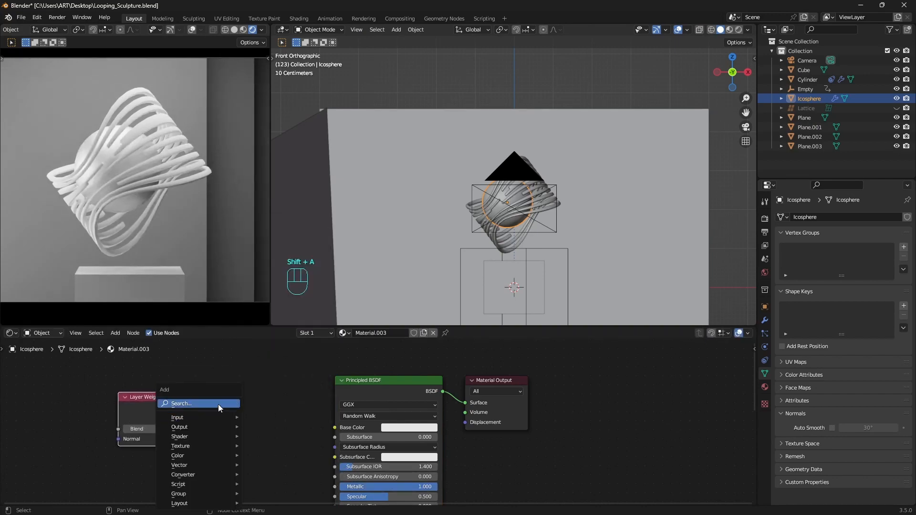
pyautogui.write('ramp')
pyautogui.press('Return')
pyautogui.click(191, 415)
pyautogui.moveTo(181, 407); pyautogui.dragTo(334, 427)
pyautogui.moveTo(263, 407); pyautogui.dragTo(279, 403)
# - Move a dark ramp stop inward and color it orange (hue 0.024, saturation 0.924, value 0.694), then make the starting stop white
pyautogui.moveTo(224, 447); pyautogui.dragTo(251, 446)
pyautogui.click(263, 468)
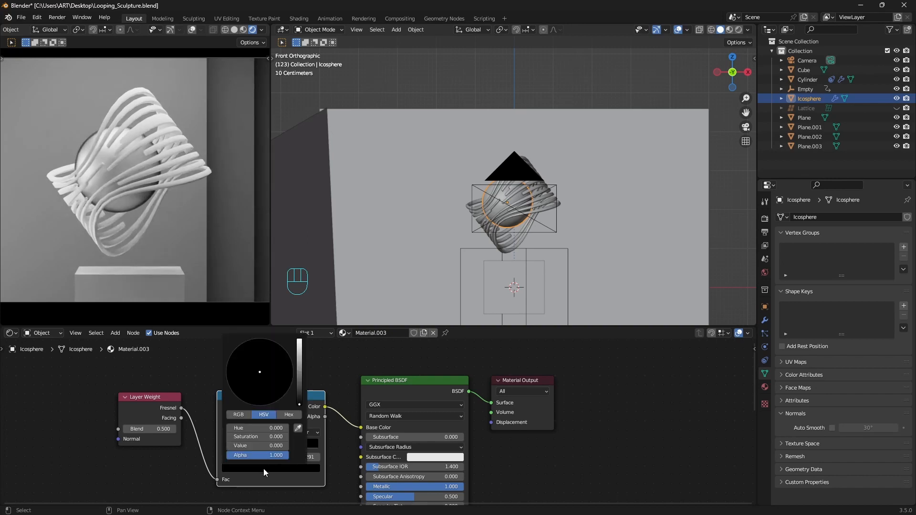
pyautogui.moveTo(253, 388); pyautogui.dragTo(251, 396)
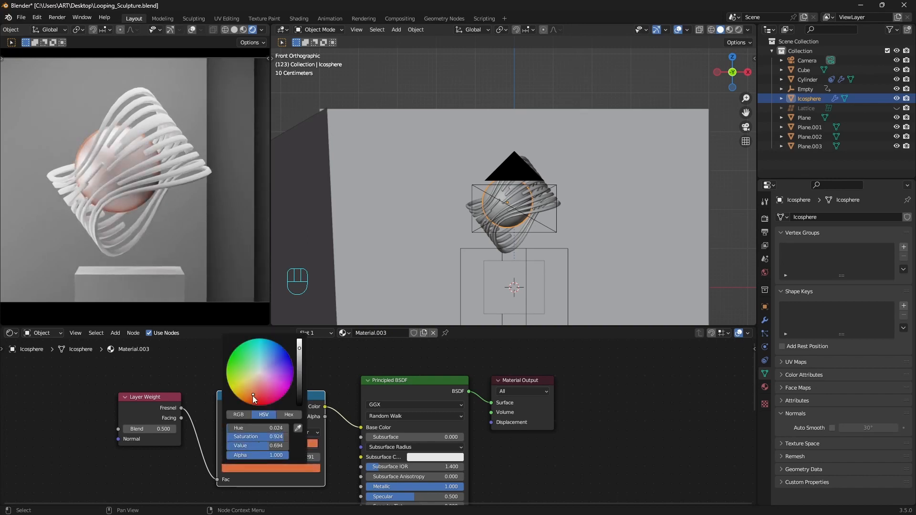
pyautogui.click(225, 446)
pyautogui.click(240, 467)
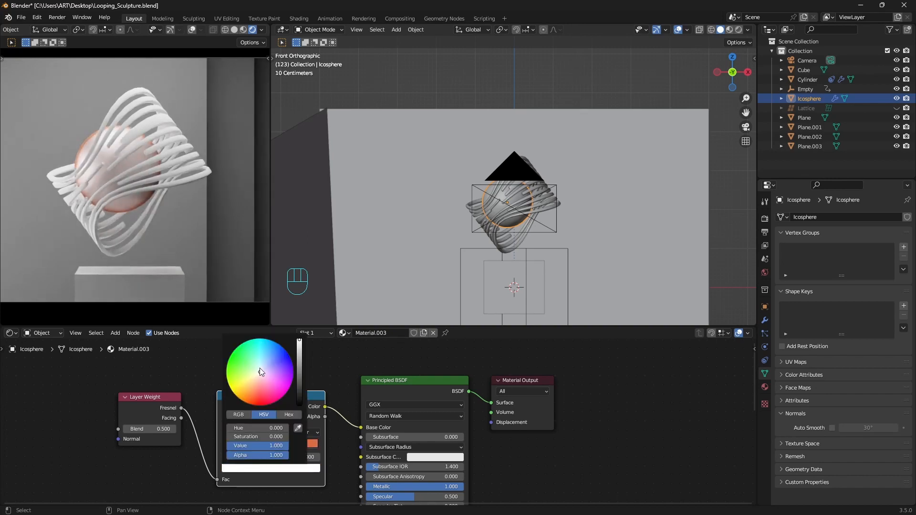
# - Give the sculpture's band object a new material with Metallic set to 1.000
pyautogui.click(548, 206)
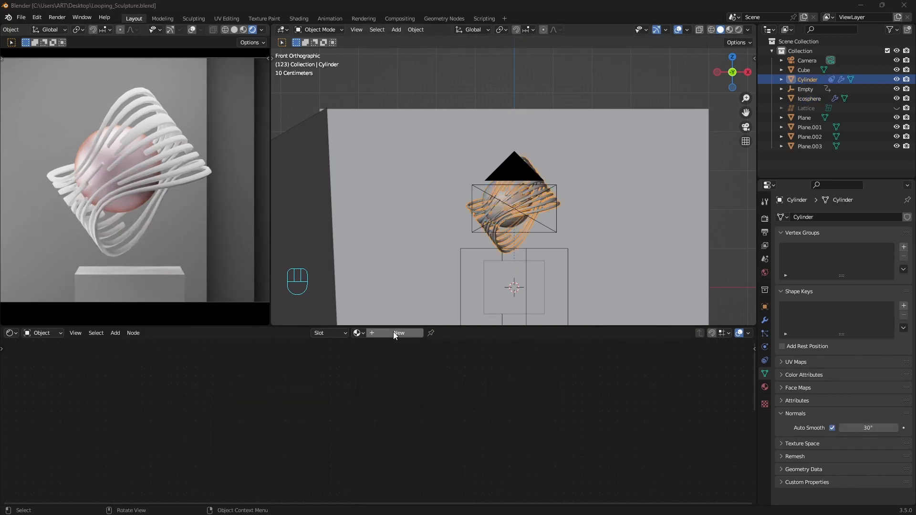
pyautogui.moveTo(362, 486); pyautogui.dragTo(436, 487)
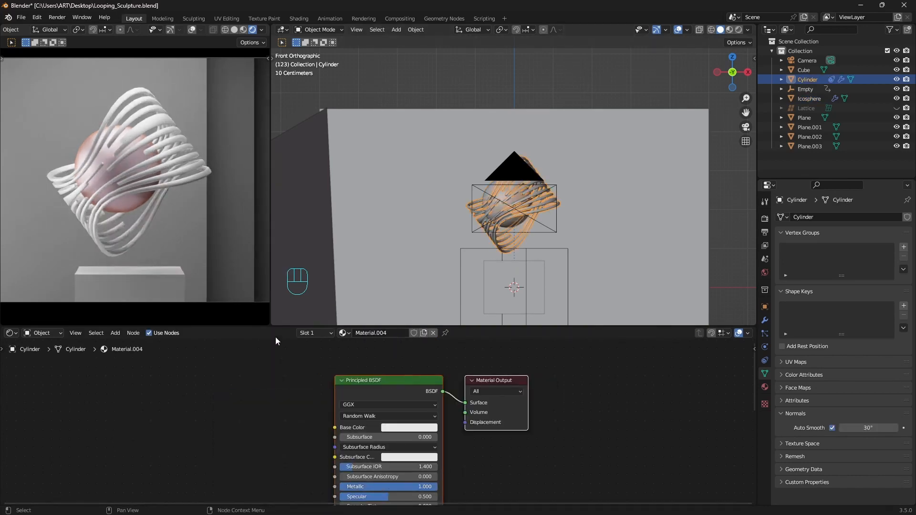
# - Add Ambient Occlusion and ColorRamp nodes to the band material, feeding the occlusion color through the ramp into Base Color
pyautogui.moveTo(280, 326); pyautogui.dragTo(280, 288)
pyautogui.moveTo(270, 424); pyautogui.dragTo(343, 383, button='middle')
pyautogui.hotkey('shift', 'a')
pyautogui.write('a')
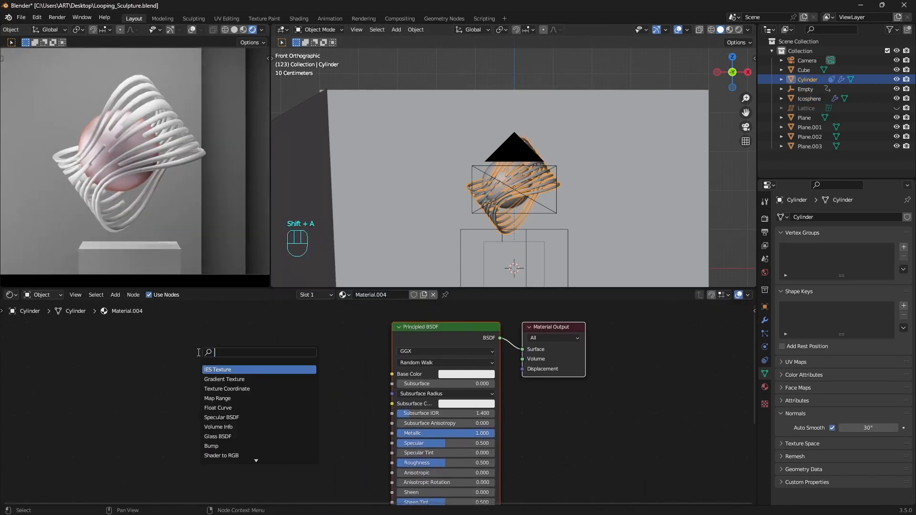
pyautogui.write('mb')
pyautogui.press('Return')
pyautogui.click(171, 353)
pyautogui.hotkey('shift', 'a')
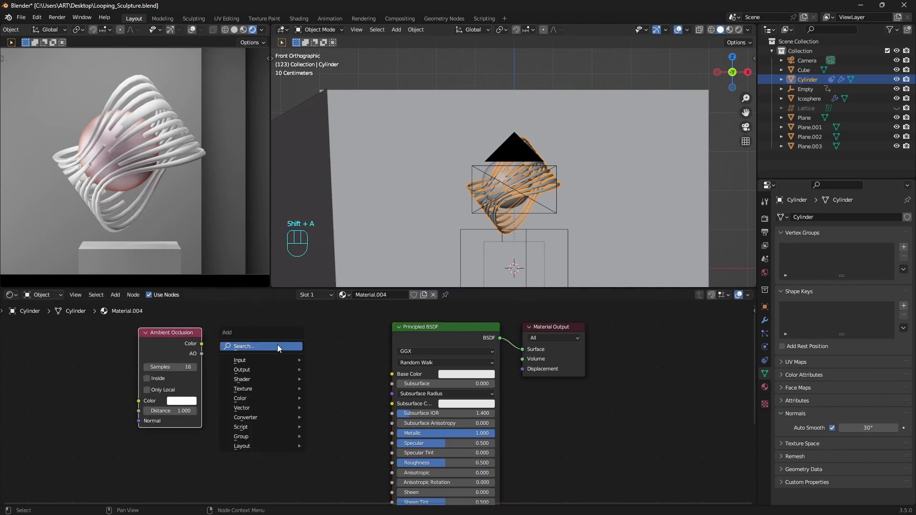
pyautogui.write('colo')
pyautogui.click(299, 363)
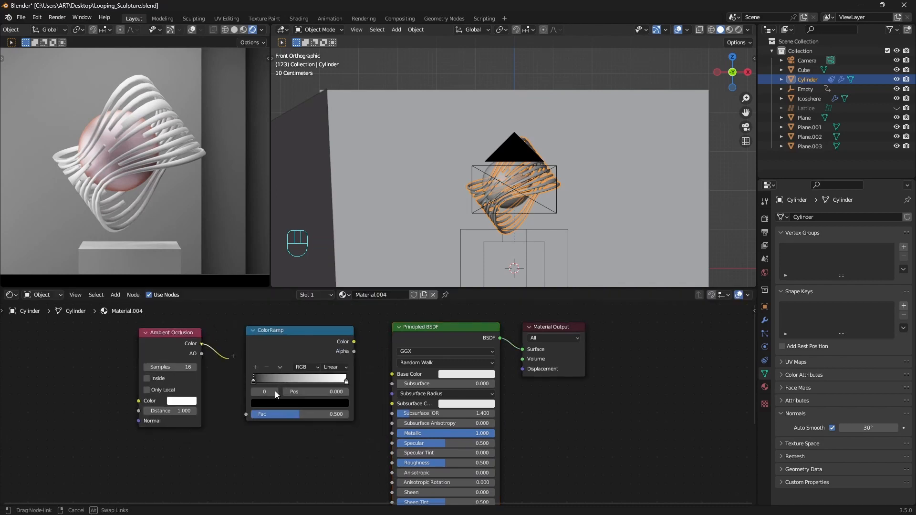
pyautogui.click(318, 337)
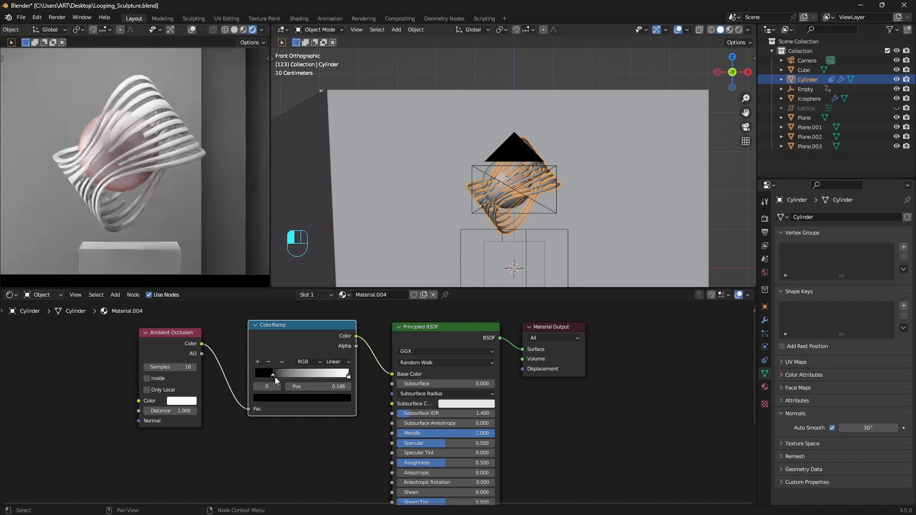
# - Move the ramp's black stop inward and color it saturated blue-violet, and darken the white end stop to light grey
pyautogui.click(278, 396)
pyautogui.moveTo(330, 334); pyautogui.dragTo(330, 270)
pyautogui.moveTo(310, 305); pyautogui.dragTo(323, 295)
pyautogui.click(349, 377)
pyautogui.click(341, 398)
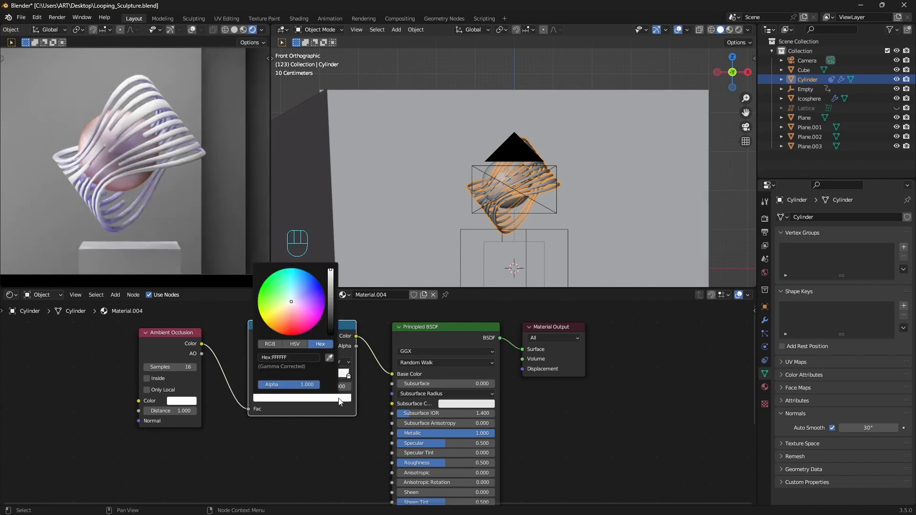
pyautogui.click(330, 293)
# - Add a Noise Texture node below the Ambient Occlusion node, with Texture Coordinate and Mapping nodes feeding its Vector
pyautogui.scroll(-2, 313, 460)
pyautogui.moveTo(312, 459); pyautogui.dragTo(337, 405, button='middle')
pyautogui.hotkey('shift', 'a')
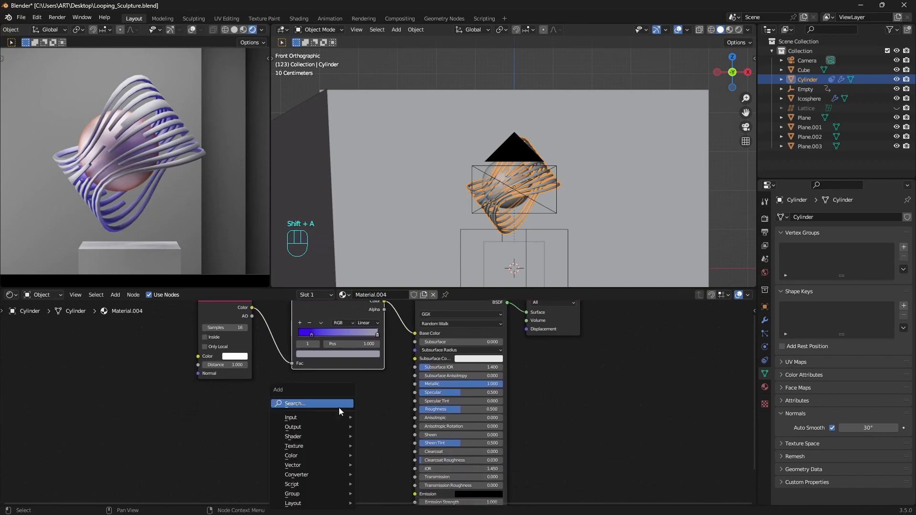
pyautogui.write('noi')
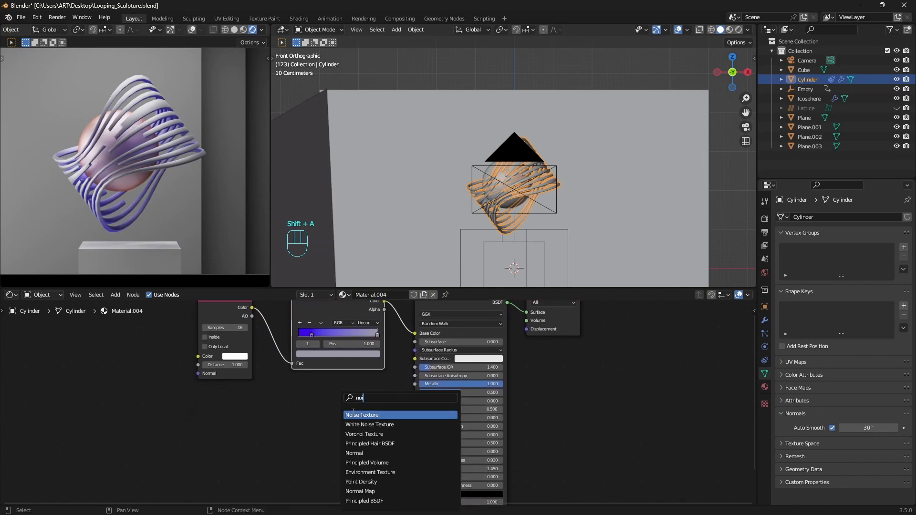
pyautogui.press('Return')
pyautogui.click(212, 413)
pyautogui.hotkey('ctrl', 't')
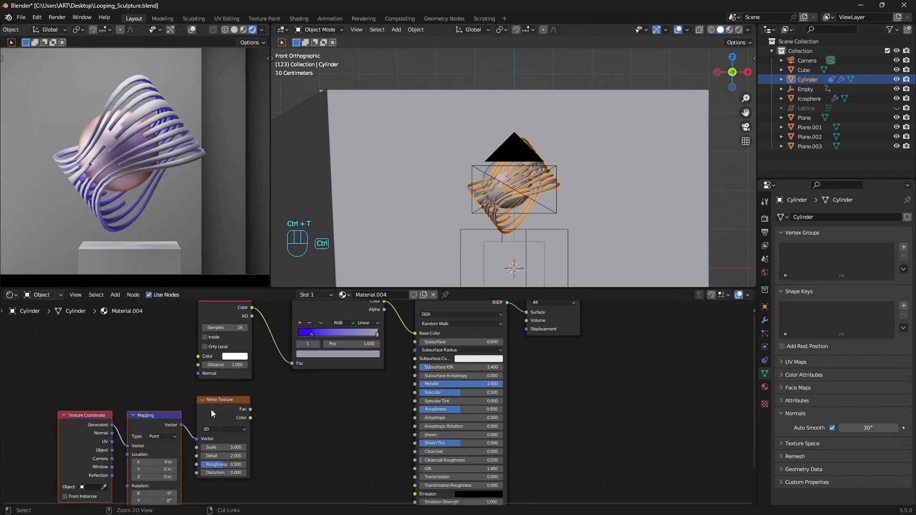
# - Scale the Texture Coordinate, Mapping and Noise Texture nodes together along Y to level their row
pyautogui.moveTo(213, 413); pyautogui.dragTo(239, 399, button='middle')
pyautogui.moveTo(59, 402); pyautogui.dragTo(329, 430)
pyautogui.press('s')
pyautogui.press('y')
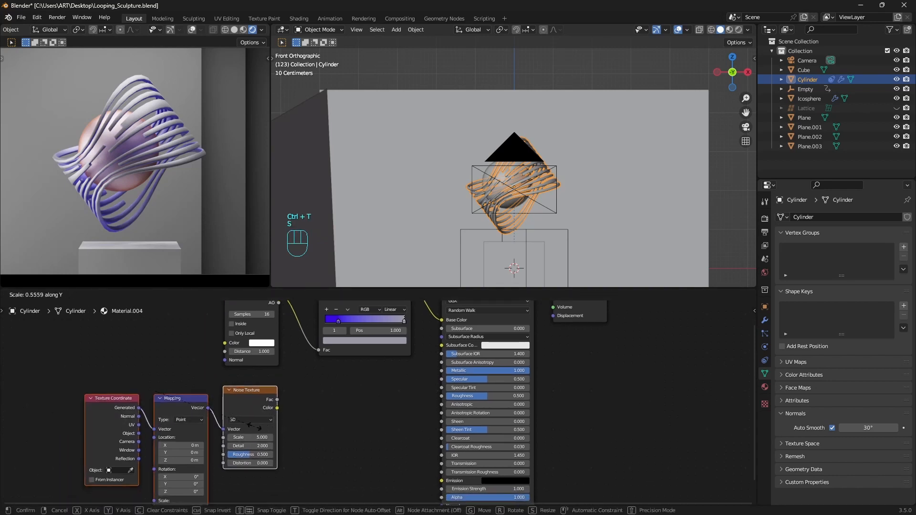
pyautogui.click(201, 420)
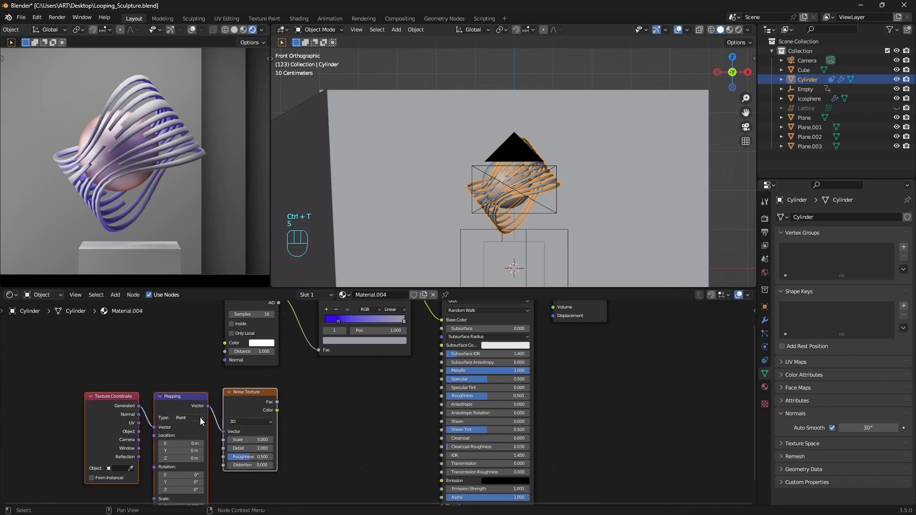
# - Add a second ColorRamp that takes the Noise Texture's Fac and drives the Principled BSDF's Roughness
pyautogui.hotkey('shift', 'a')
pyautogui.write('colo')
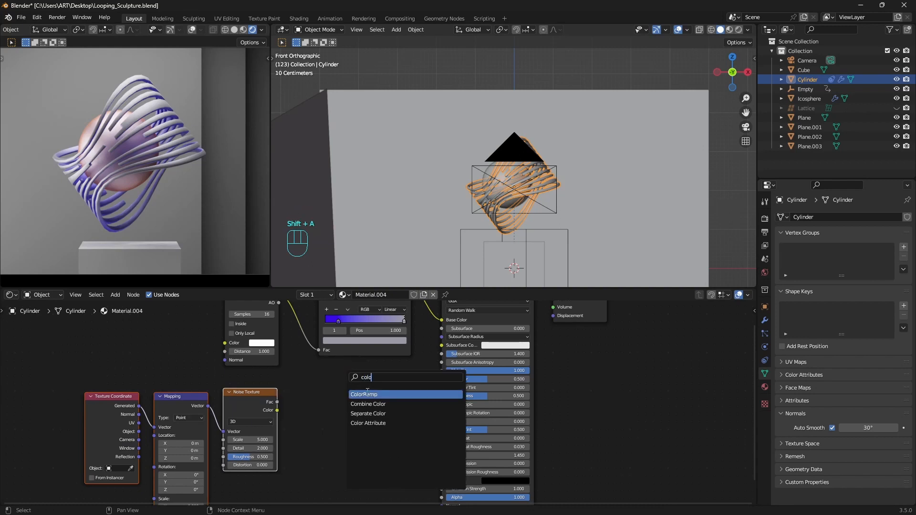
pyautogui.click(363, 394)
pyautogui.click(329, 427)
pyautogui.moveTo(276, 402); pyautogui.dragTo(296, 411)
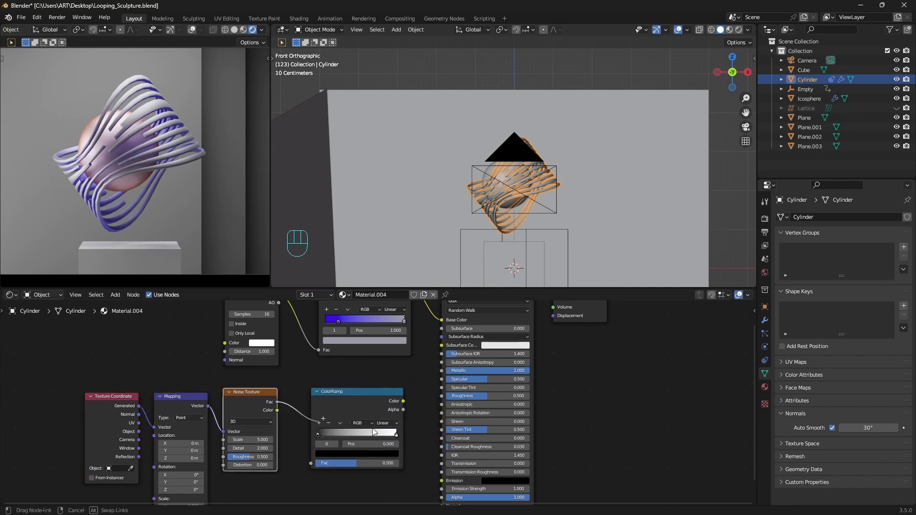
pyautogui.moveTo(445, 398); pyautogui.dragTo(444, 398)
# - Bring the roughness ramp's stops close together, with the light one at 0.482, and color them mid grey and light grey (value 0.604)
pyautogui.moveTo(347, 410); pyautogui.dragTo(360, 431)
pyautogui.click(366, 448)
pyautogui.scroll(13, 366, 373)
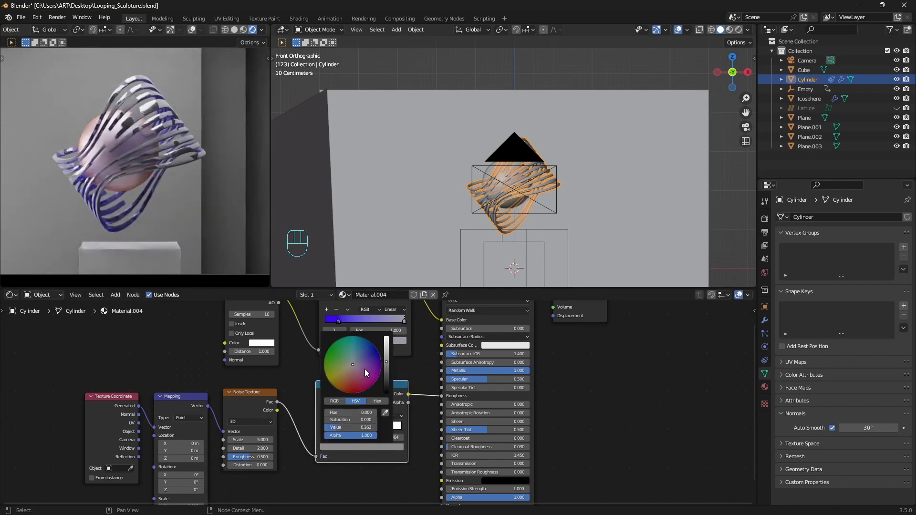
pyautogui.click(364, 426)
pyautogui.click(366, 447)
pyautogui.scroll(-4, 366, 369)
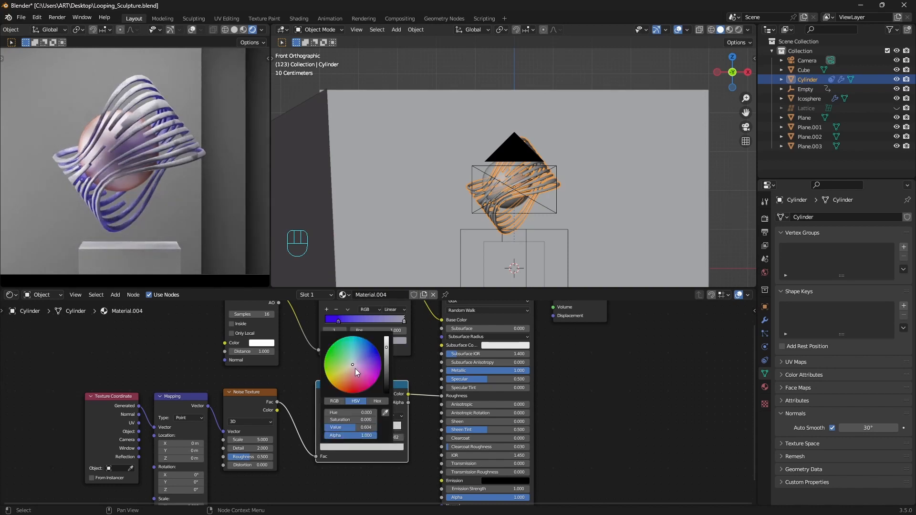
# - Preview the roughness ramp on the bands, set the Mapping node's Z scale to 100, and return to the full shader
pyautogui.moveTo(289, 461); pyautogui.dragTo(307, 415, button='middle')
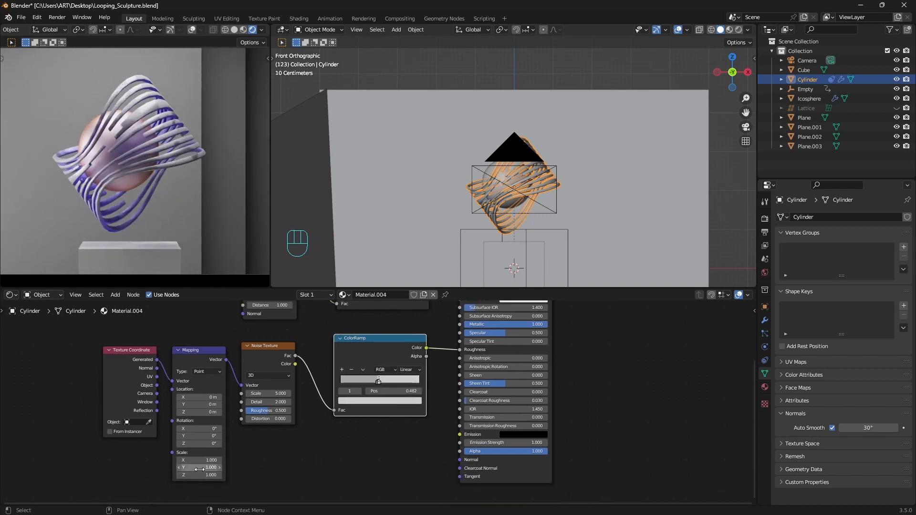
pyautogui.keyDown('ctrl'); pyautogui.keyDown('shift'); pyautogui.click(415, 341); pyautogui.keyUp('shift'); pyautogui.keyUp('ctrl')
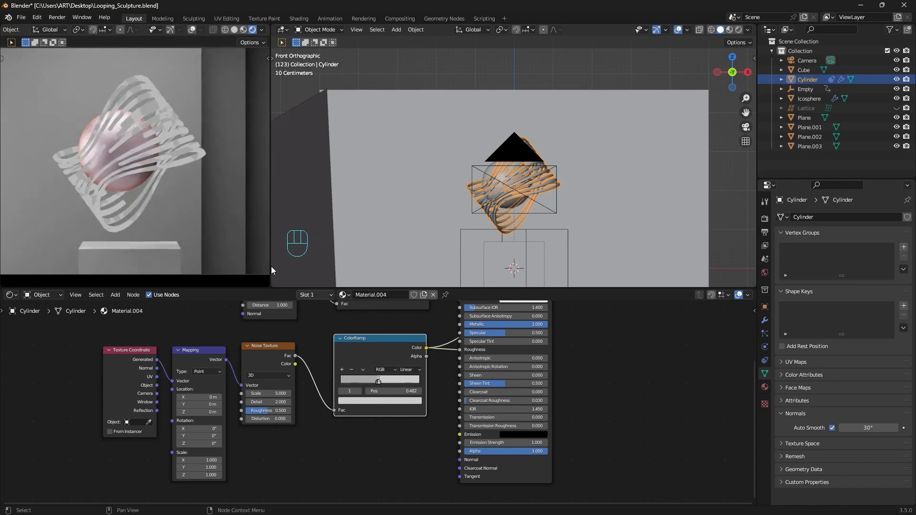
pyautogui.scroll(1, 193, 196)
pyautogui.keyDown('shift'); pyautogui.moveTo(206, 176); pyautogui.dragTo(200, 187, button='middle'); pyautogui.keyUp('shift')
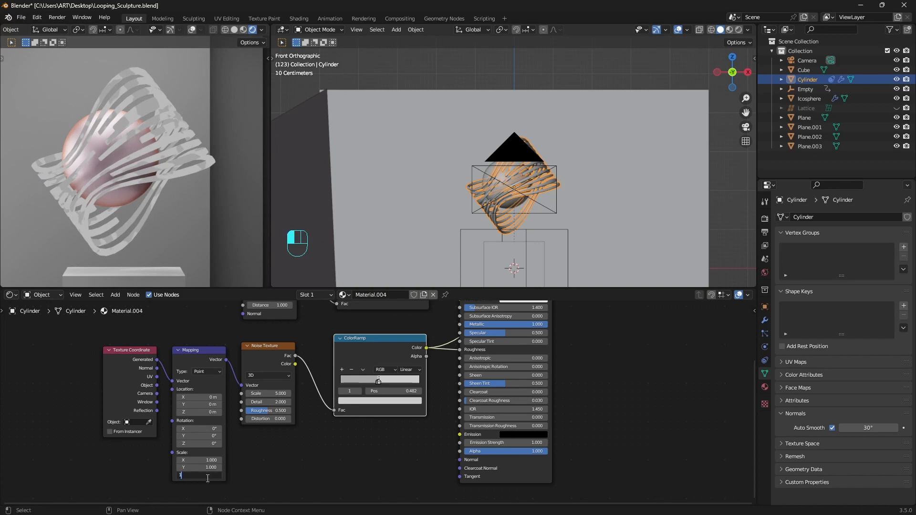
pyautogui.press('Return')
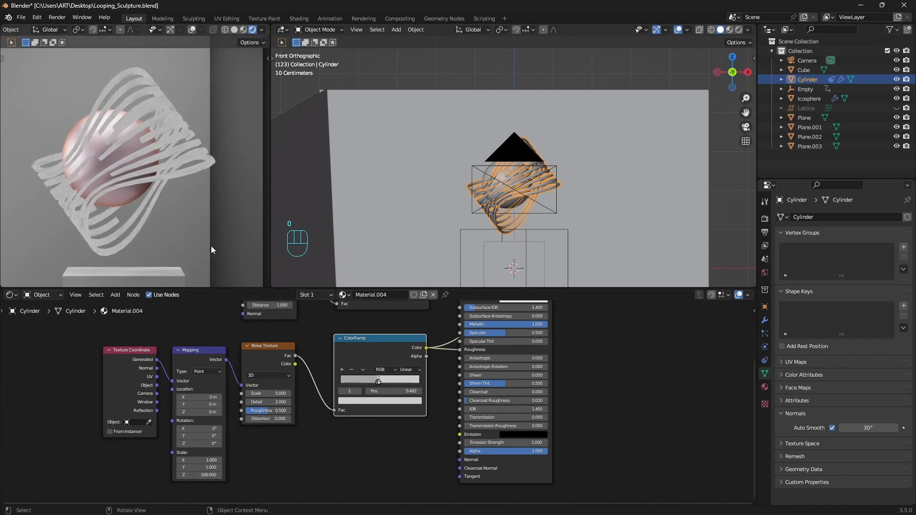
pyautogui.scroll(1, 211, 247)
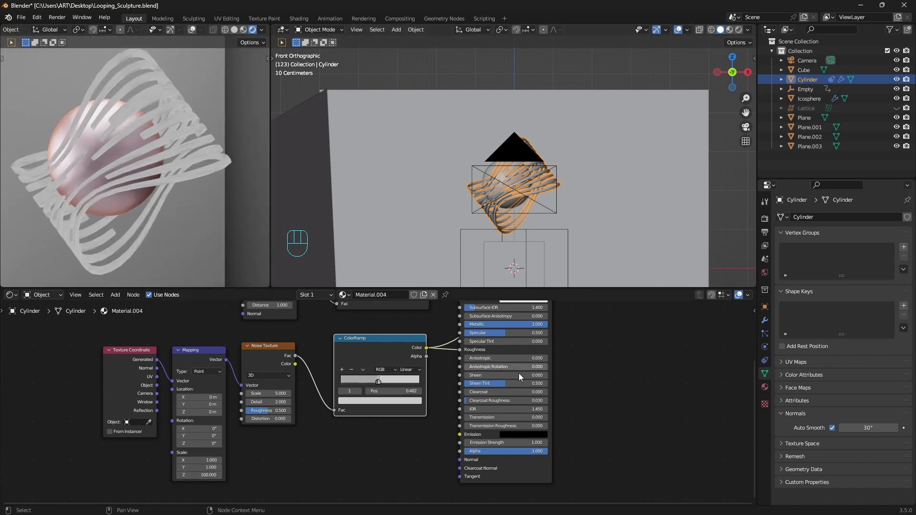
pyautogui.keyDown('ctrl'); pyautogui.keyDown('shift'); pyautogui.click(538, 478); pyautogui.keyUp('shift'); pyautogui.keyUp('ctrl')
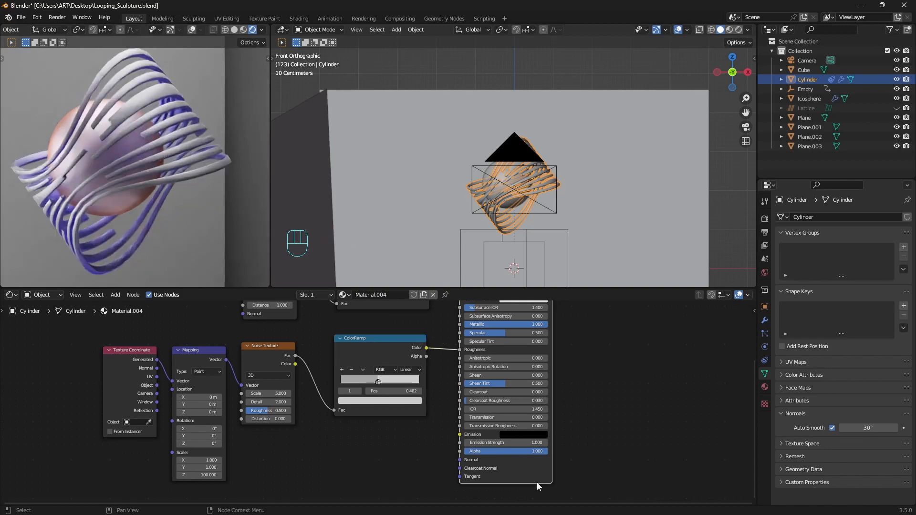
# - Add a second material slot with a new material to the bands and paste the first material's settings into it
pyautogui.click(764, 320)
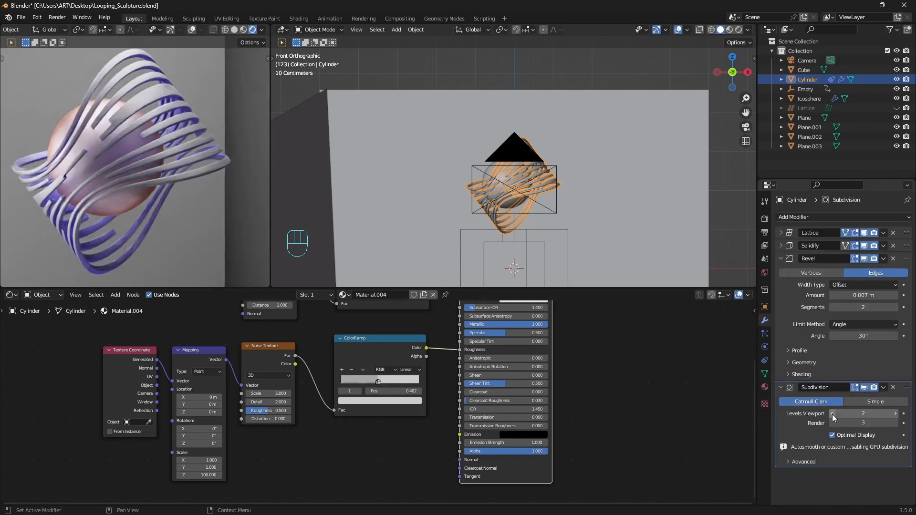
pyautogui.click(765, 388)
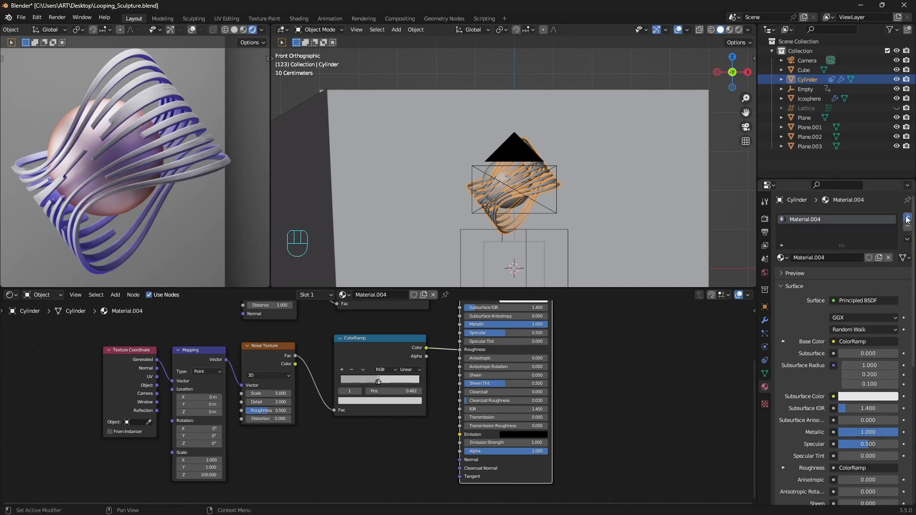
pyautogui.click(907, 218)
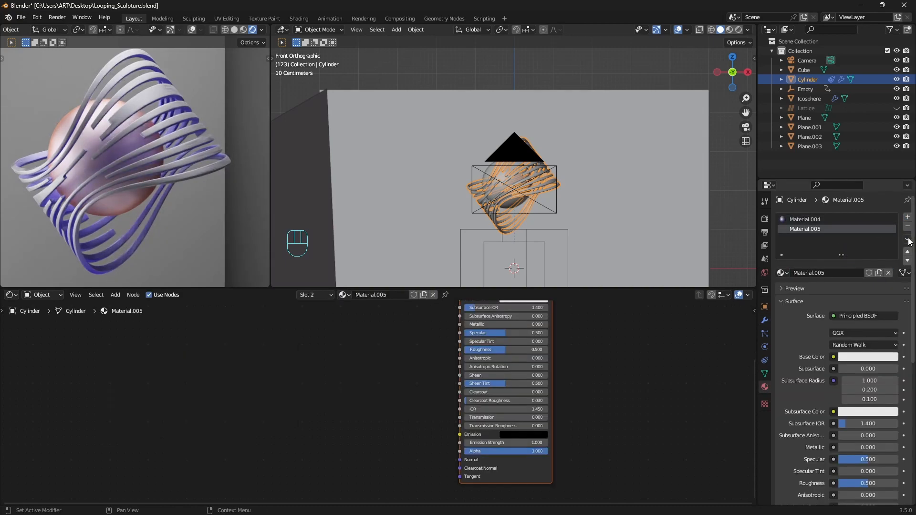
pyautogui.click(907, 238)
pyautogui.click(854, 269)
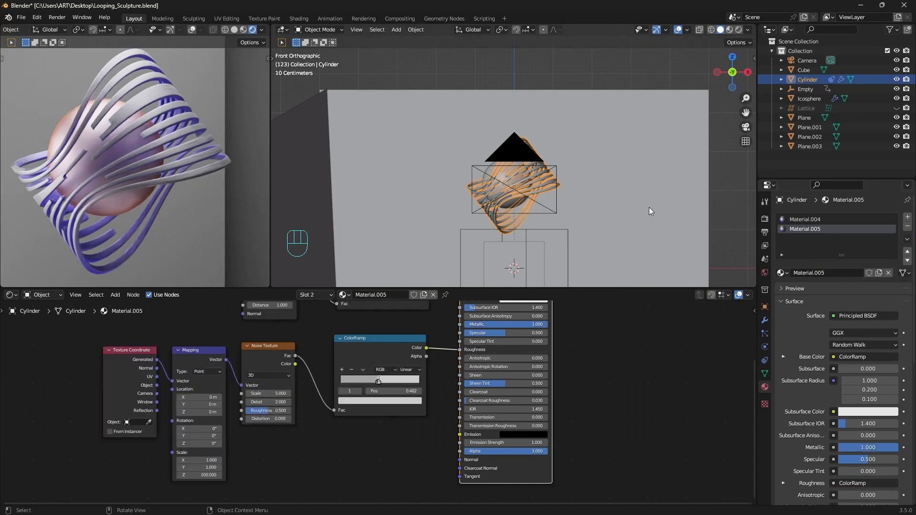
# - In Edit Mode, select several separate whole bands of the sculpture and assign the second material to them
pyautogui.scroll(4, 549, 179)
pyautogui.press('Tab')
pyautogui.moveTo(547, 184); pyautogui.dragTo(542, 154, button='middle')
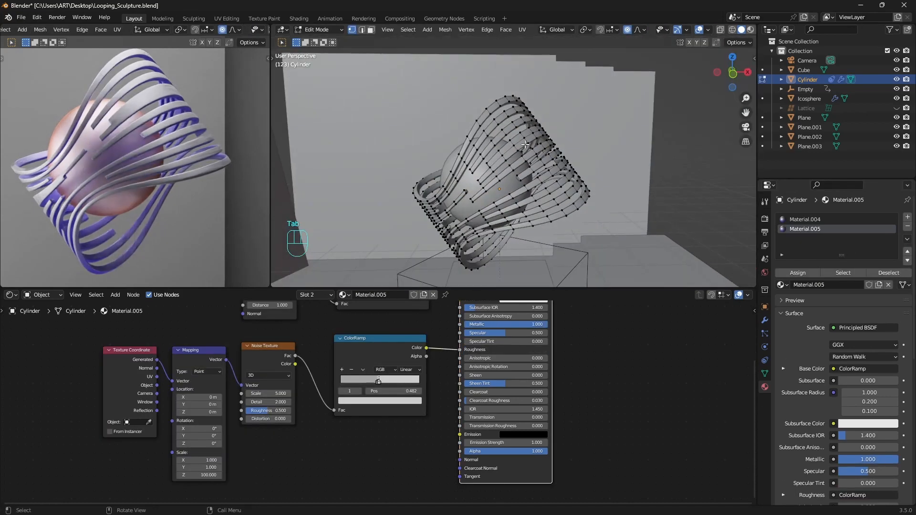
pyautogui.press('l')
pyautogui.press('l')
pyautogui.moveTo(465, 200); pyautogui.dragTo(597, 207, button='middle')
pyautogui.press('l')
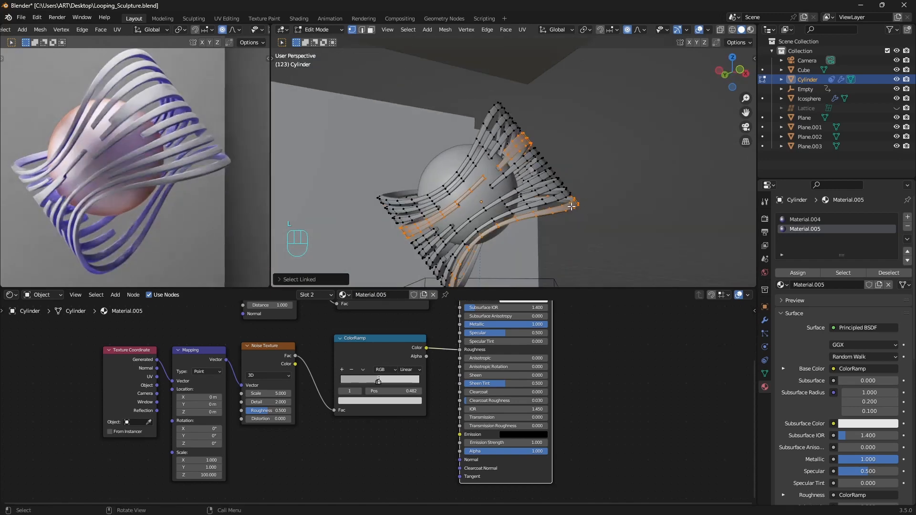
# - In the second material's Base Color ramp, move the blue stop inward, make it pale, and color the end stop orange-red (hue 0.018, saturation 0.896, value 0.785)
pyautogui.moveTo(495, 368); pyautogui.dragTo(501, 465, button='middle')
pyautogui.scroll(1, 363, 395)
pyautogui.click(370, 372)
pyautogui.moveTo(371, 374); pyautogui.dragTo(452, 371)
pyautogui.click(396, 394)
pyautogui.click(404, 287)
pyautogui.click(425, 396)
pyautogui.moveTo(413, 296); pyautogui.dragTo(385, 317)
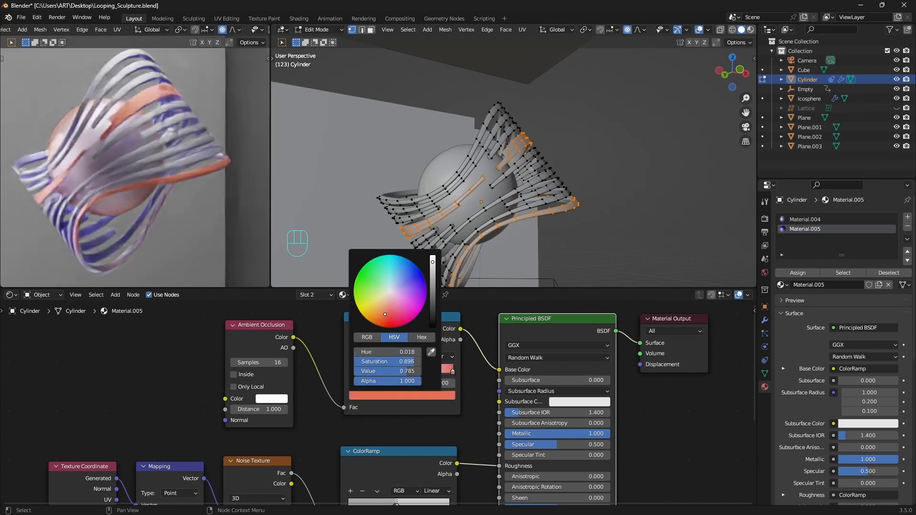
# - Map the second material's noise by Normal coordinates and, while previewing its ramp, set Scale 3.000, Detail 6.100 and Roughness 0.575
pyautogui.moveTo(119, 487); pyautogui.dragTo(223, 373, button='middle')
pyautogui.moveTo(222, 373); pyautogui.dragTo(244, 393)
pyautogui.keyDown('ctrl'); pyautogui.keyDown('shift'); pyautogui.click(549, 341); pyautogui.keyUp('shift'); pyautogui.keyUp('ctrl')
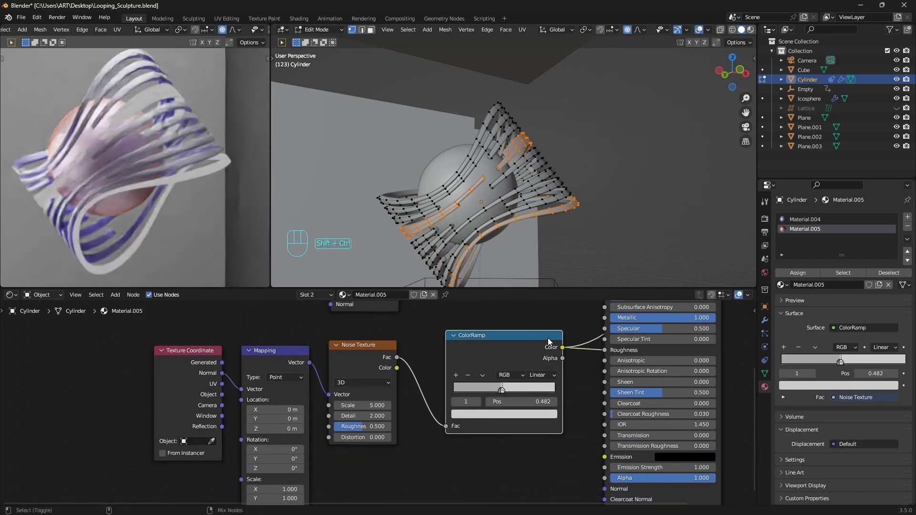
pyautogui.moveTo(362, 405)
pyautogui.mouseDown()
pyautogui.moveTo(348, 406)
pyautogui.moveTo(382, 416)
pyautogui.moveTo(365, 426)
pyautogui.mouseUp()
pyautogui.click(388, 416)
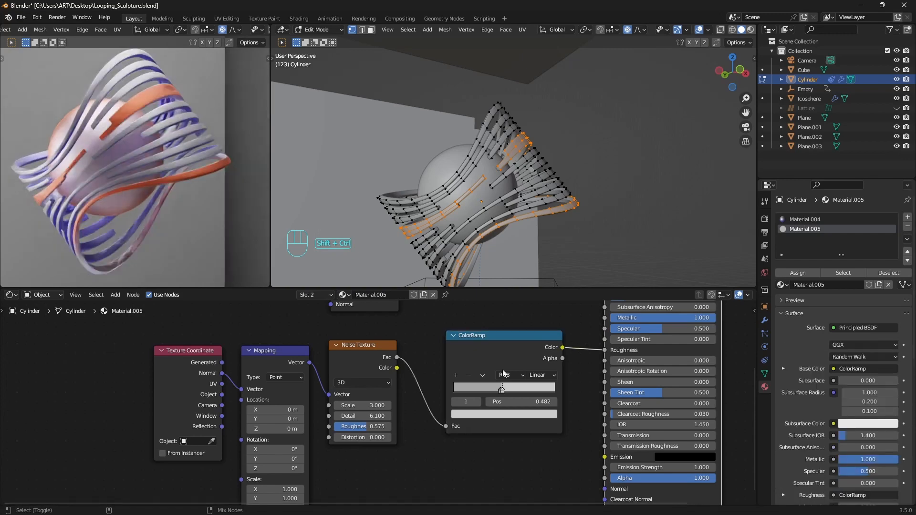
pyautogui.scroll(-1, 546, 396)
pyautogui.press('Tab')
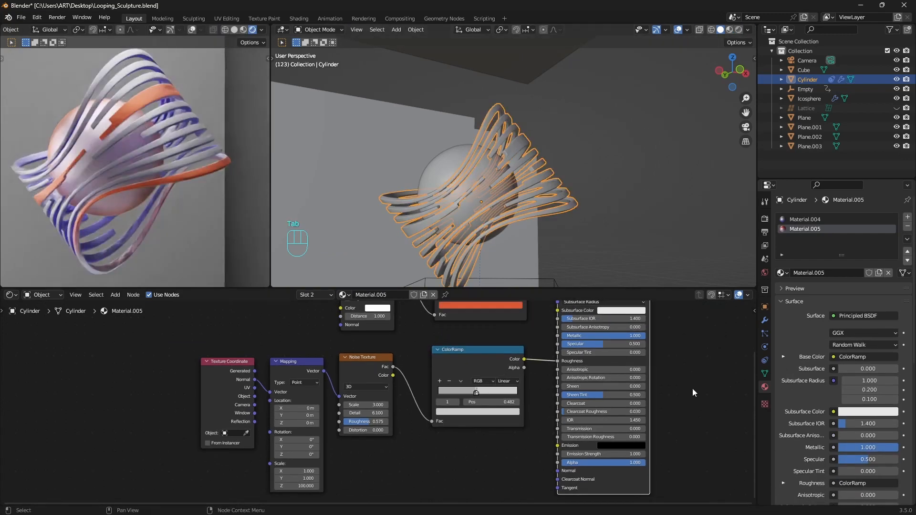
# - Set the scene's Color Management look to High Contrast
pyautogui.scroll(-1, 668, 362)
pyautogui.moveTo(744, 334); pyautogui.dragTo(698, 380, button='middle')
pyautogui.scroll(-3, 185, 229)
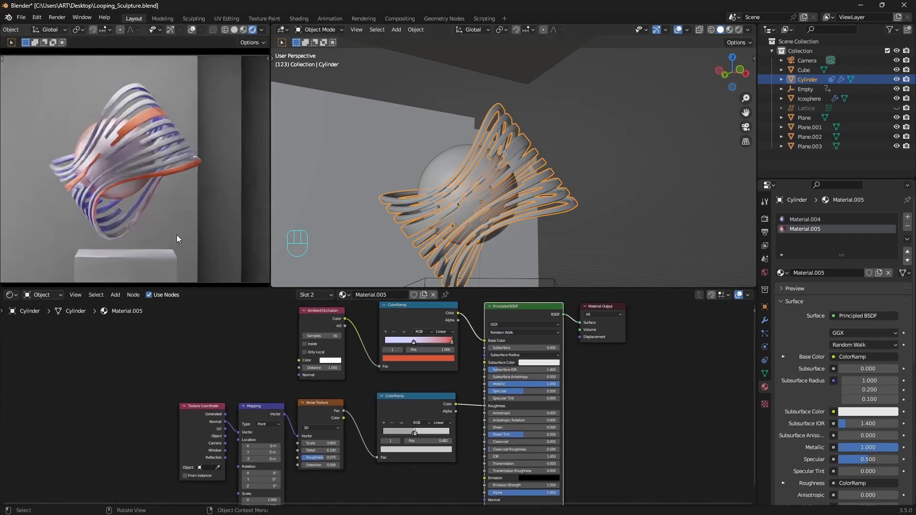
pyautogui.keyDown('shift'); pyautogui.moveTo(236, 229); pyautogui.dragTo(219, 231, button='middle'); pyautogui.keyUp('shift')
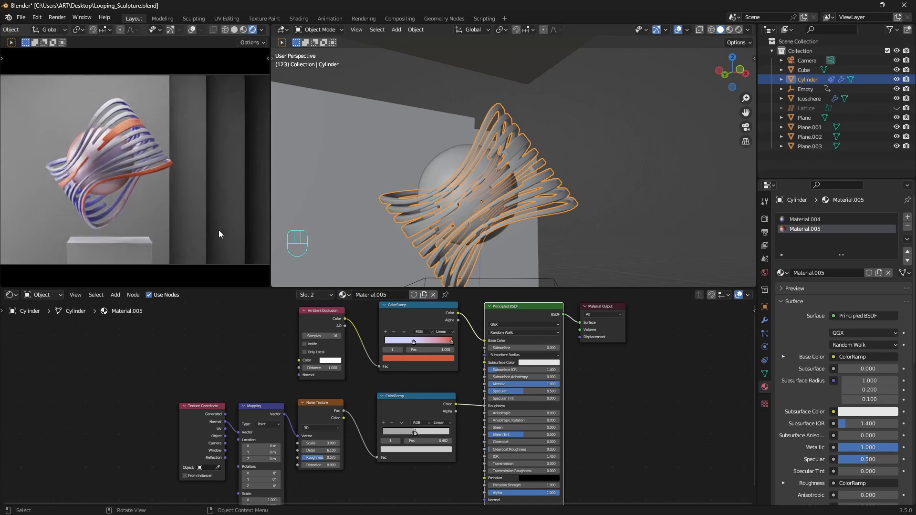
pyautogui.click(766, 218)
pyautogui.click(788, 498)
pyautogui.scroll(-5, 860, 406)
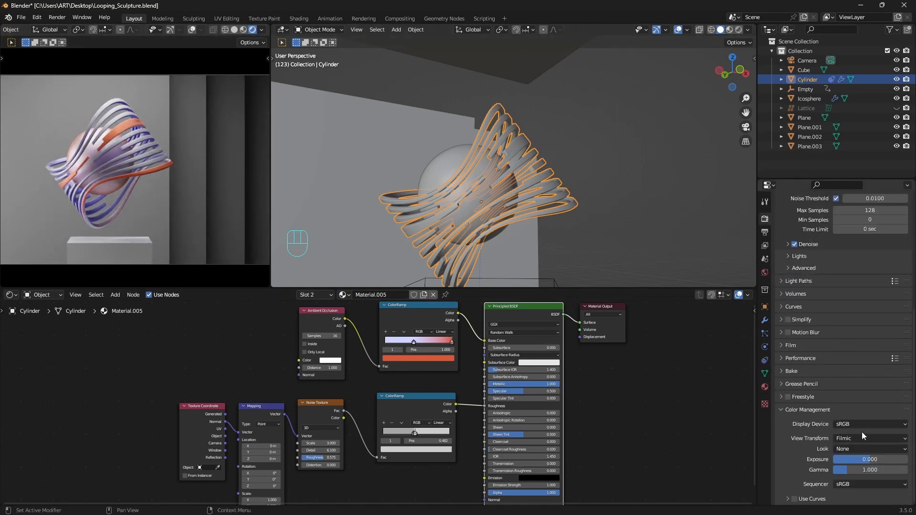
pyautogui.click(856, 448)
pyautogui.click(855, 418)
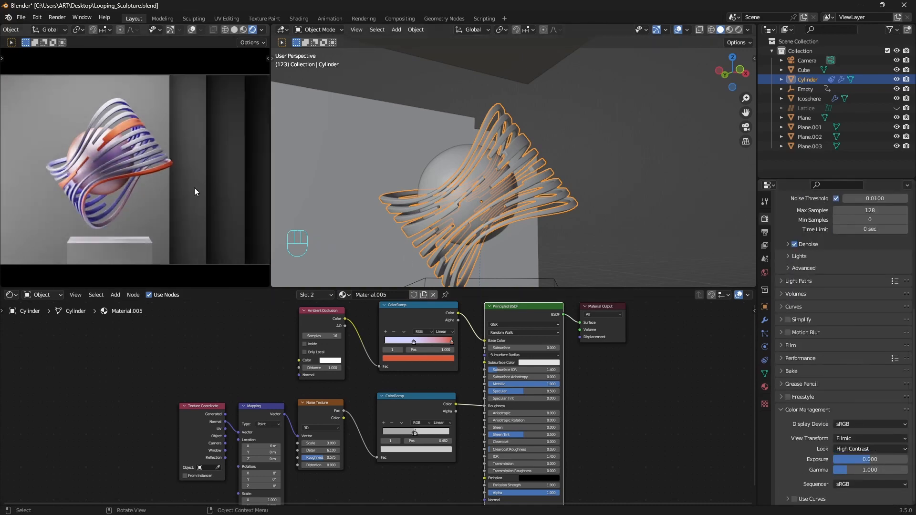
# - In top view, move the side emission plane outward beside the floor, rotate it to angle toward the sculpture, and fine-tune its position
pyautogui.scroll(-2, 539, 84)
pyautogui.click(540, 85)
pyautogui.press('KP_7')
pyautogui.press('g')
pyautogui.click(569, 174)
pyautogui.click(439, 153)
pyautogui.press('r')
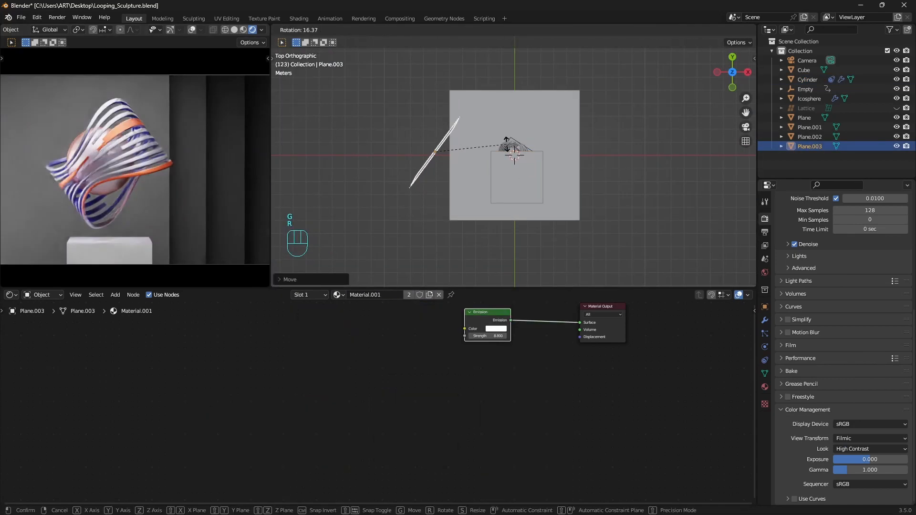
pyautogui.click(482, 142)
pyautogui.moveTo(270, 167); pyautogui.dragTo(323, 191)
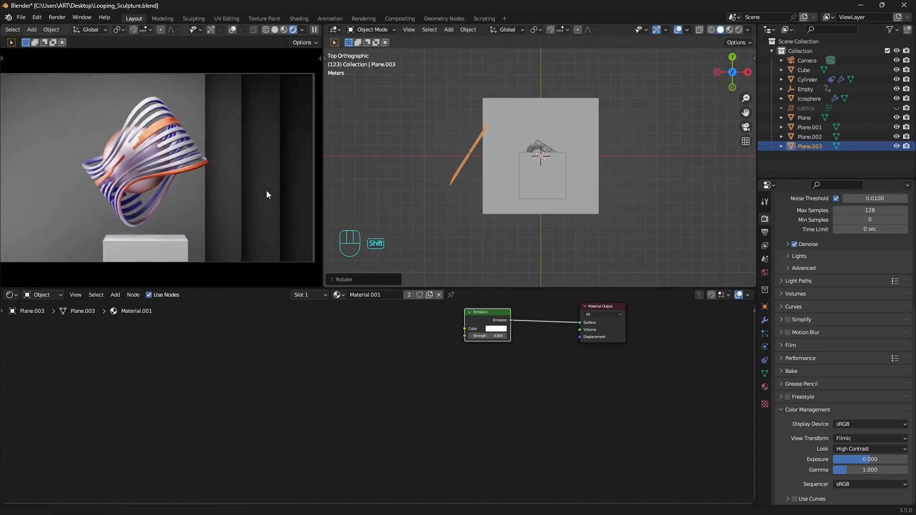
pyautogui.press('g')
pyautogui.click(179, 246)
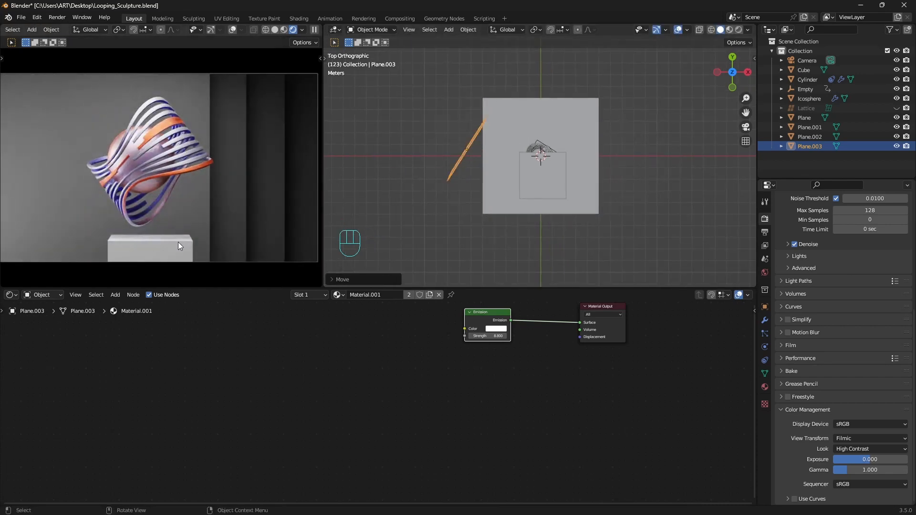
# - Add a Bevel modifier to the cube with Amount 0.009 m and 3 segments, and rotate the cube about -5° around Z
pyautogui.click(579, 194)
pyautogui.moveTo(579, 193); pyautogui.dragTo(641, 179, button='middle')
pyautogui.click(764, 319)
pyautogui.click(820, 217)
pyautogui.click(719, 256)
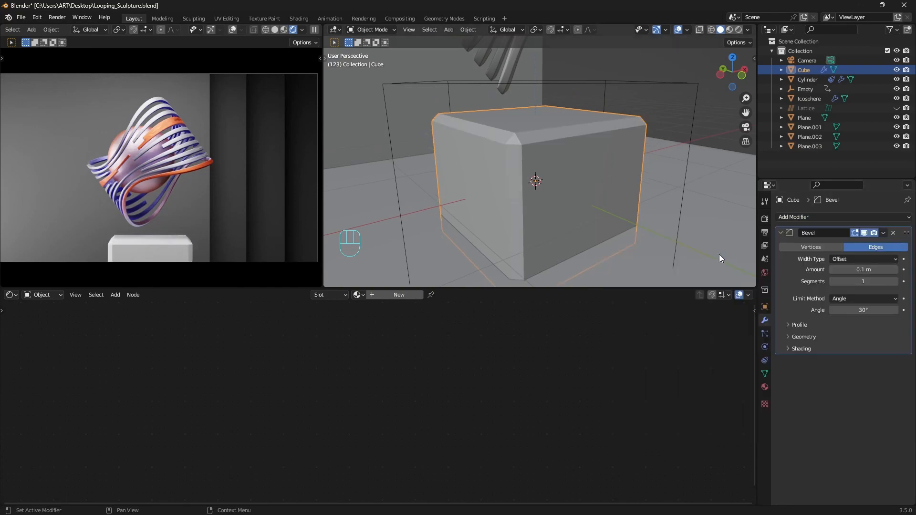
pyautogui.moveTo(863, 270); pyautogui.dragTo(825, 270)
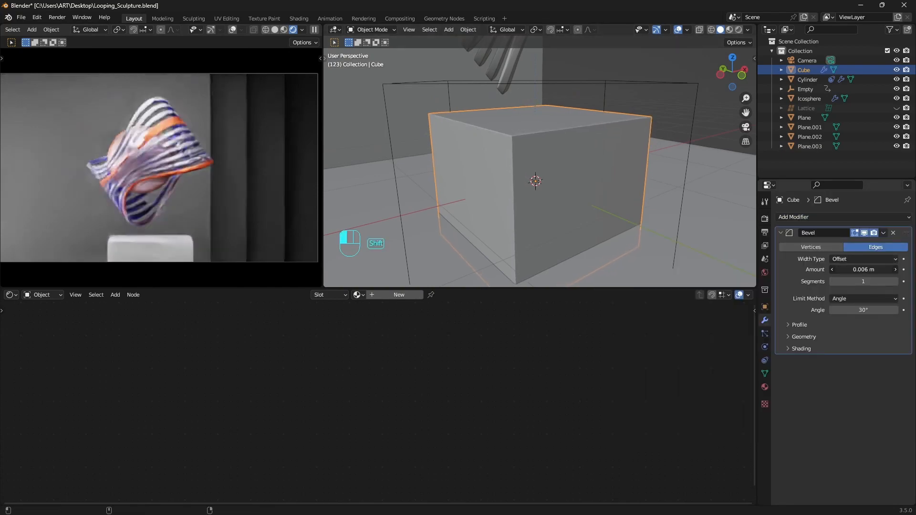
pyautogui.click(895, 281)
pyautogui.click(895, 281)
pyautogui.press('r')
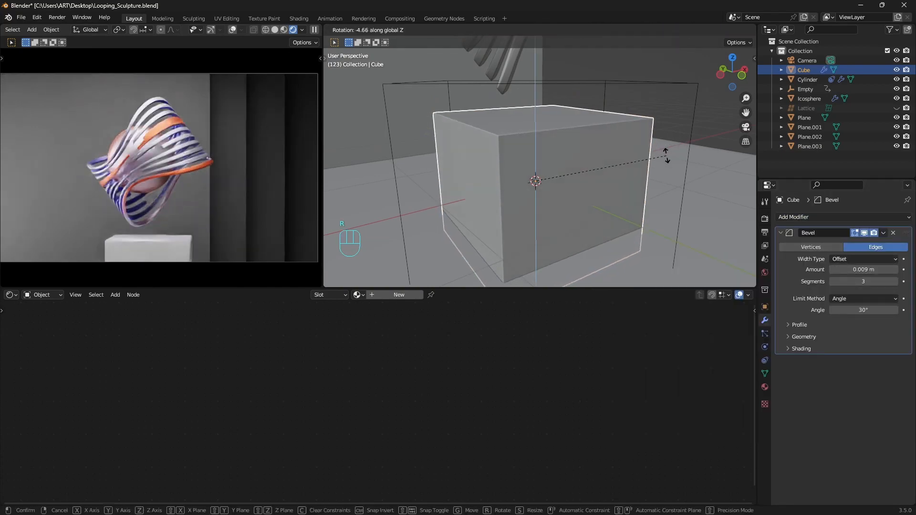
pyautogui.click(666, 155)
# - Create a new material for the cube and add a Voronoi Texture with Texture Coordinate and Mapping nodes using Object coordinates
pyautogui.click(396, 295)
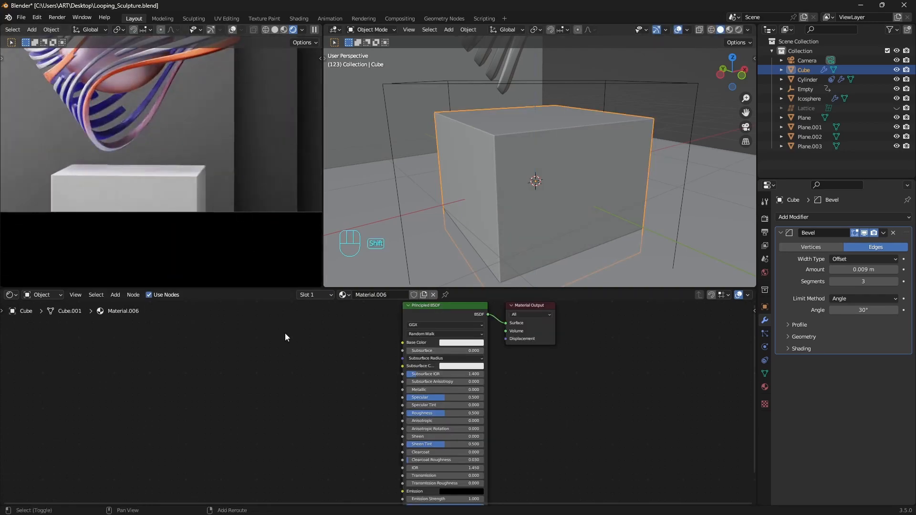
pyautogui.hotkey('shift', 'a')
pyautogui.write('vor')
pyautogui.press('Return')
pyautogui.click(257, 332)
pyautogui.hotkey('ctrl', 't')
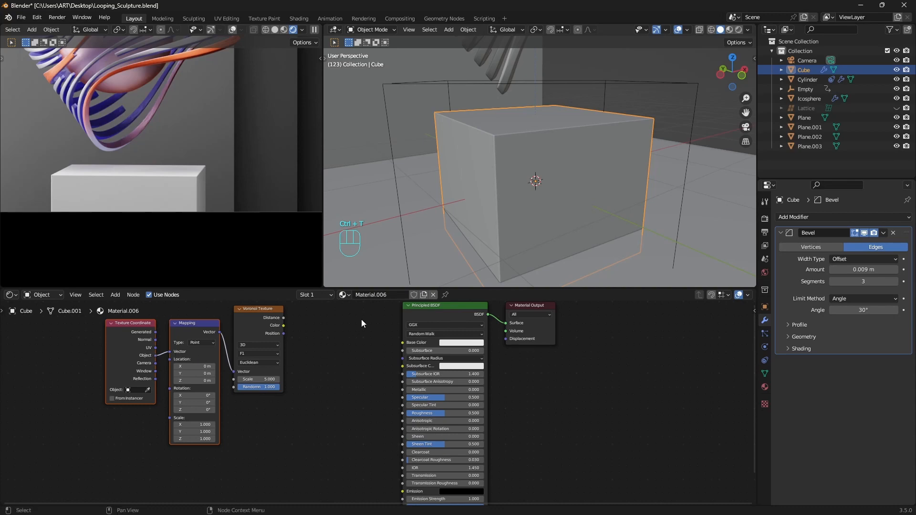
# - Feed Voronoi Distance through a new ColorRamp into Base Color, with Constant interpolation and the white stop moved near the start
pyautogui.scroll(1, 343, 334)
pyautogui.hotkey('shift', 'a')
pyautogui.write('colo')
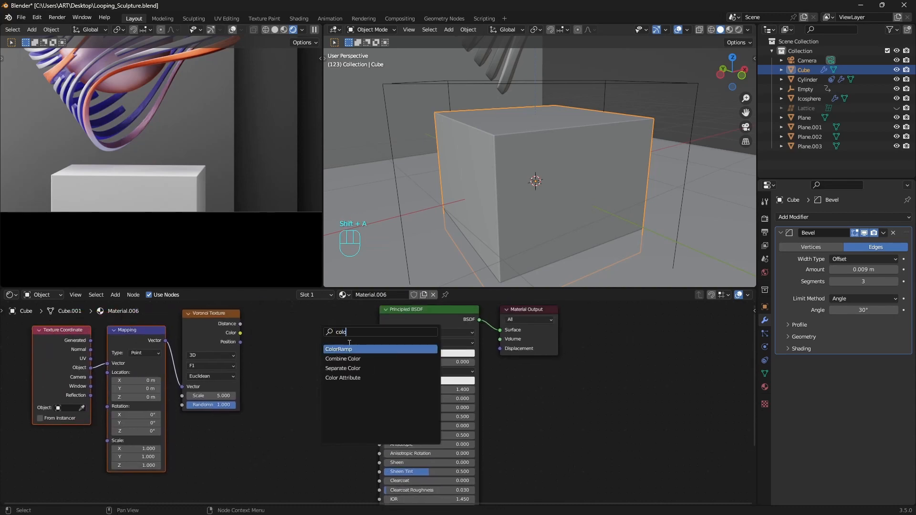
pyautogui.press('Return')
pyautogui.click(300, 342)
pyautogui.moveTo(240, 324); pyautogui.dragTo(379, 353)
pyautogui.moveTo(321, 319); pyautogui.dragTo(328, 315)
pyautogui.click(355, 346)
pyautogui.click(356, 392)
pyautogui.moveTo(365, 358); pyautogui.dragTo(287, 360)
pyautogui.click(281, 358)
# - Lighten the ramp's black stop to dark gray and set the Voronoi Scale to 90
pyautogui.click(296, 380)
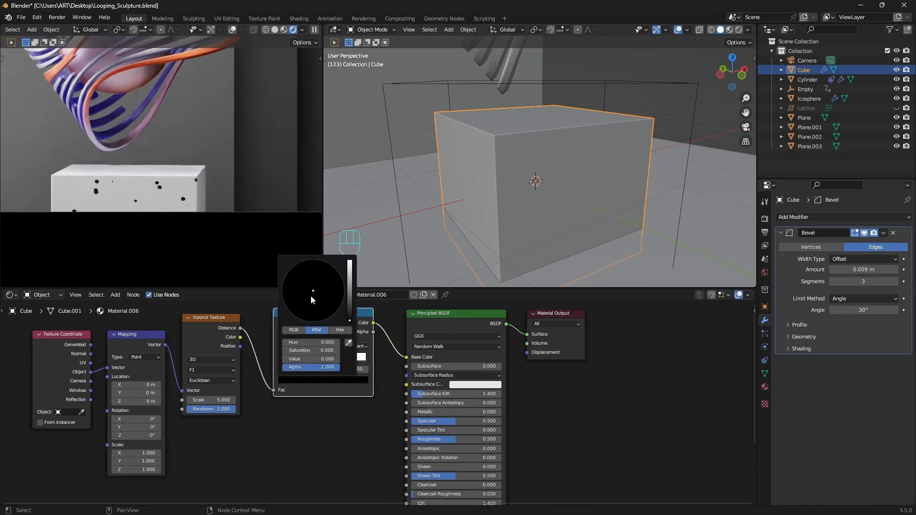
pyautogui.click(311, 295)
pyautogui.moveTo(206, 399); pyautogui.dragTo(224, 400)
pyautogui.click(204, 399)
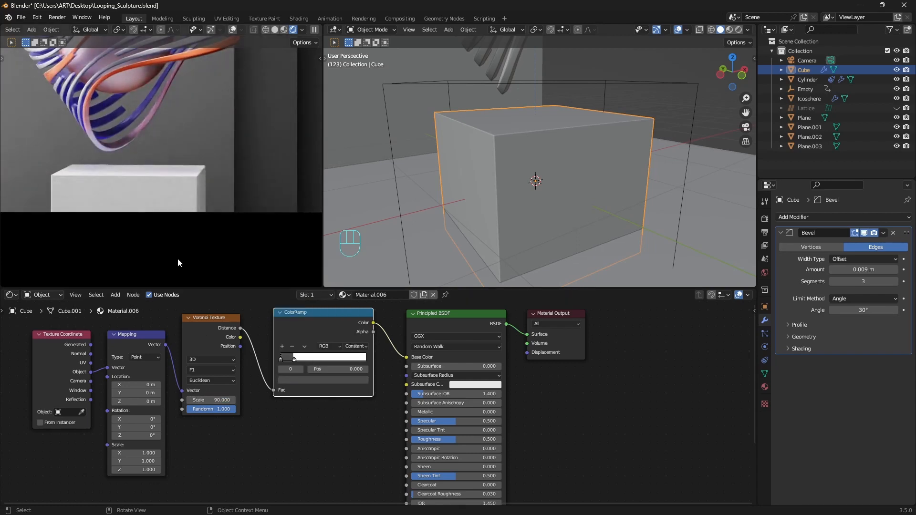
# - Limit the preview to a render region around the cube, and refine the speckles with Voronoi Scale 35 and the white stop at 0.177
pyautogui.moveTo(294, 360); pyautogui.dragTo(308, 359)
pyautogui.hotkey('ctrl', 'b')
pyautogui.moveTo(16, 111); pyautogui.dragTo(279, 265)
pyautogui.scroll(3, 163, 235)
pyautogui.moveTo(307, 359); pyautogui.dragTo(293, 359)
pyautogui.scroll(3, 223, 227)
pyautogui.click(208, 400)
pyautogui.write('50')
pyautogui.press('Return')
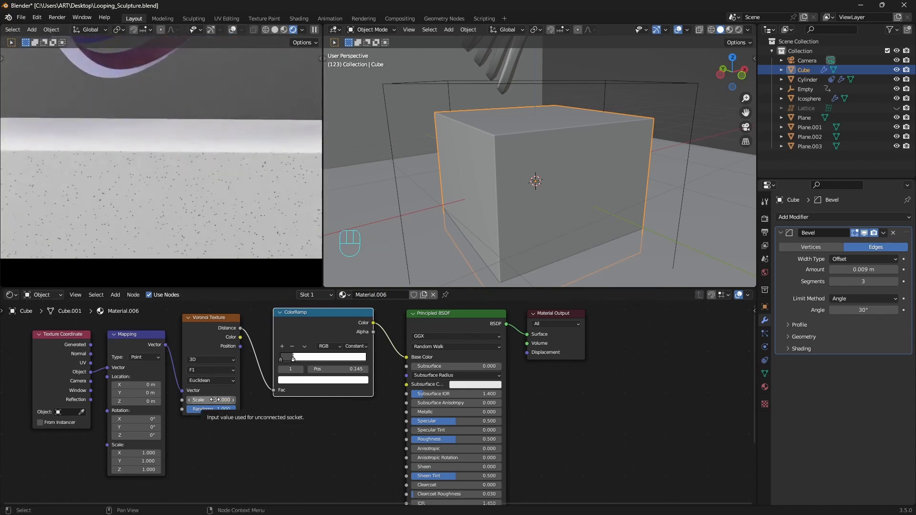
pyautogui.scroll(-3, 228, 219)
pyautogui.moveTo(224, 401); pyautogui.dragTo(212, 403)
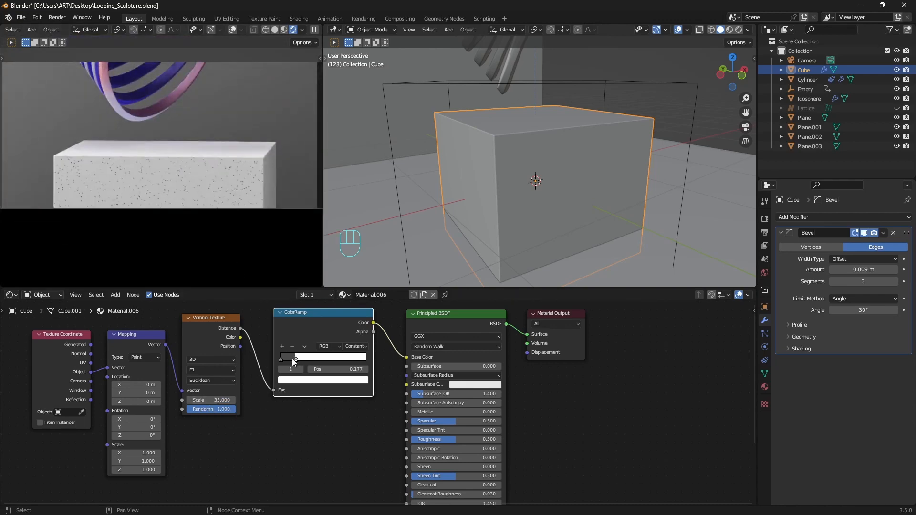
# - Add a Noise Texture to the cube's material, drive it from the Mapping vector, and connect its Fac to Roughness
pyautogui.scroll(-3, 295, 358)
pyautogui.hotkey('shift', 'a')
pyautogui.click(243, 369)
pyautogui.write('noi')
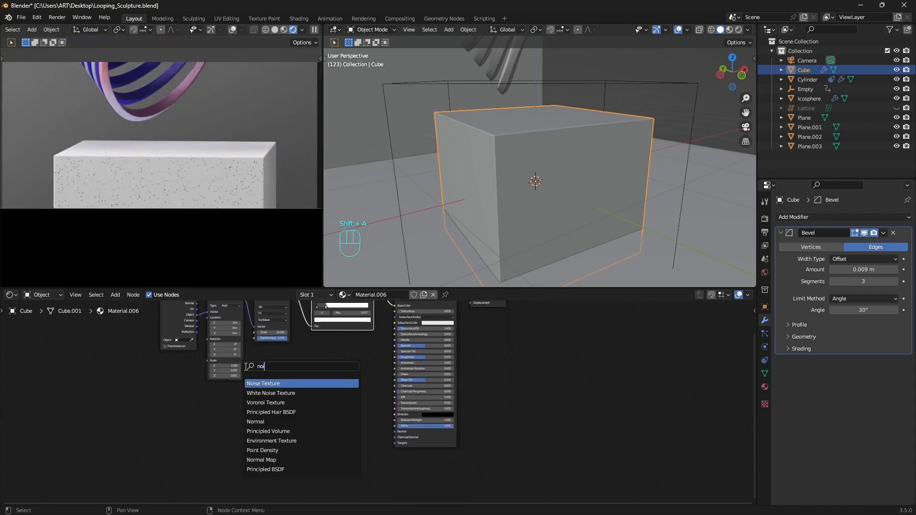
pyautogui.click(268, 382)
pyautogui.click(274, 366)
pyautogui.moveTo(273, 342); pyautogui.dragTo(282, 382, button='middle')
pyautogui.moveTo(150, 335); pyautogui.dragTo(252, 358)
pyautogui.press('g')
pyautogui.click(179, 404)
pyautogui.moveTo(250, 417); pyautogui.dragTo(262, 416)
# - Insert a ColorRamp before Roughness with a dark gray stop at 0.505 and white at 0.555, and set noise Detail 12.2 and Roughness 1.0
pyautogui.scroll(3, 333, 386)
pyautogui.hotkey('shift', 'a')
pyautogui.click(312, 377)
pyautogui.write('co')
pyautogui.press('Return')
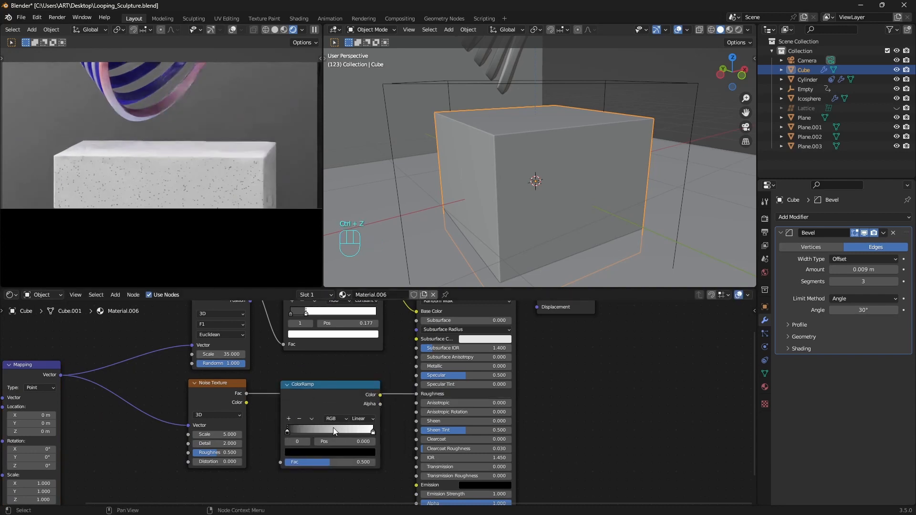
pyautogui.click(291, 419)
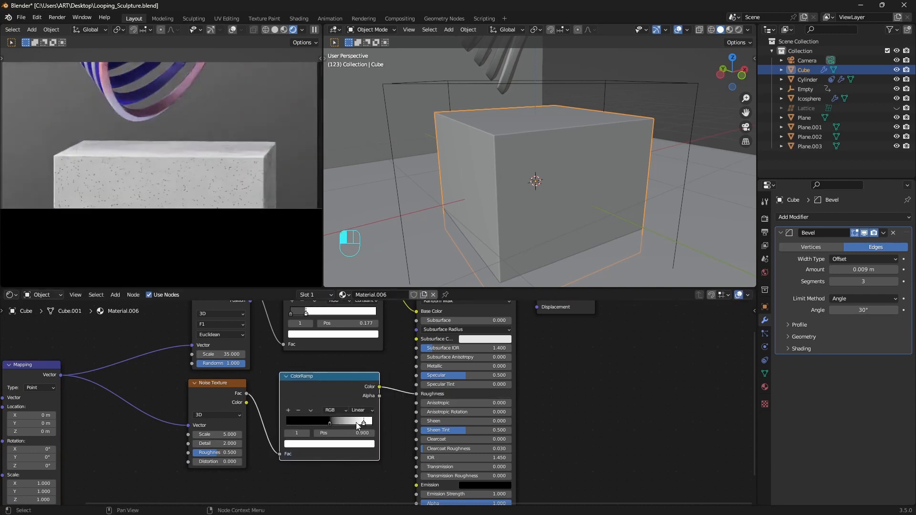
pyautogui.click(329, 443)
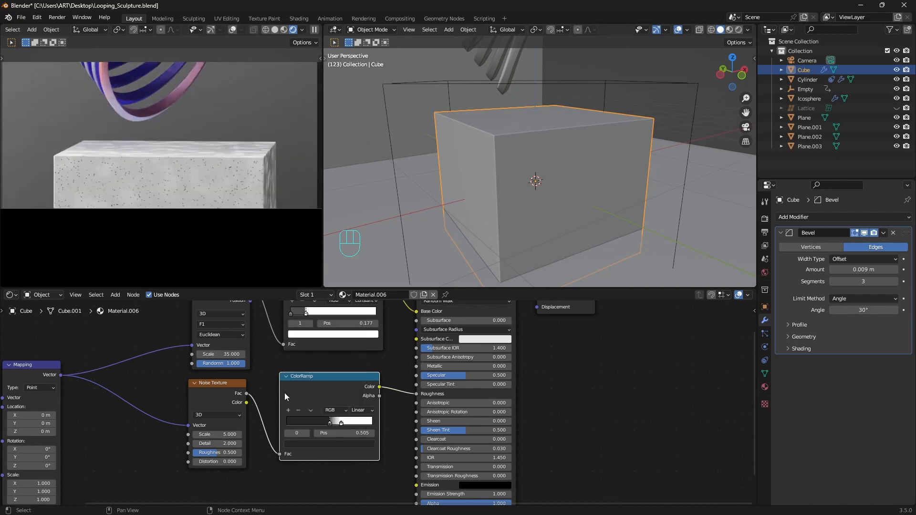
pyautogui.moveTo(204, 444); pyautogui.dragTo(243, 453)
pyautogui.moveTo(340, 423); pyautogui.dragTo(334, 424)
# - Insert a Mix Shader between the cube material's Principled BSDF and the Material Output, making room for it
pyautogui.moveTo(334, 424); pyautogui.dragTo(210, 498, button='middle')
pyautogui.hotkey('shift', 'a')
pyautogui.write('mix')
pyautogui.click(472, 369)
pyautogui.click(402, 347)
pyautogui.moveTo(583, 381); pyautogui.dragTo(446, 355)
pyautogui.press('g')
pyautogui.click(524, 358)
# - Duplicate the Principled BSDF and connect the copy to the Mix Shader's second shader input
pyautogui.click(367, 356)
pyautogui.hotkey('shift', 'd')
pyautogui.click(492, 419)
pyautogui.moveTo(481, 392); pyautogui.dragTo(493, 383)
# - Give the second Principled BSDF a gray Base Color and connect the noise ramp's Color to its Roughness
pyautogui.click(452, 424)
pyautogui.scroll(-5, 466, 334)
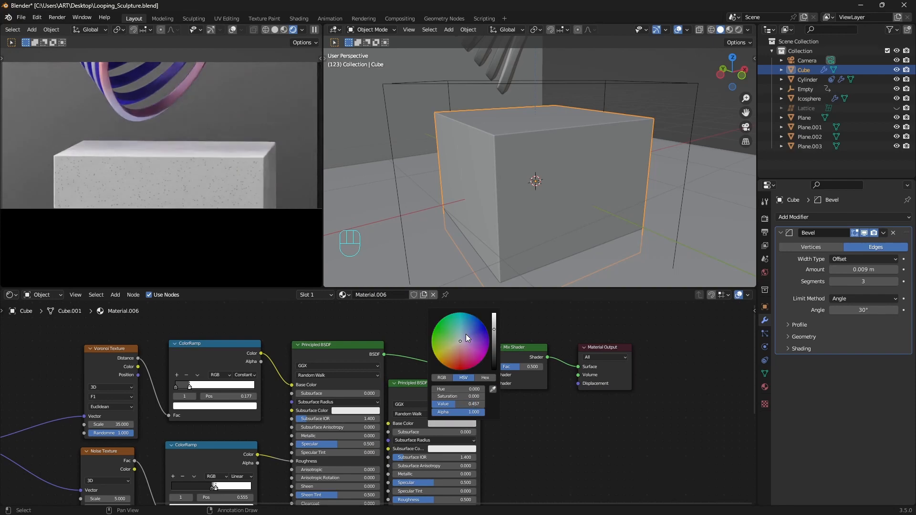
pyautogui.click(515, 348)
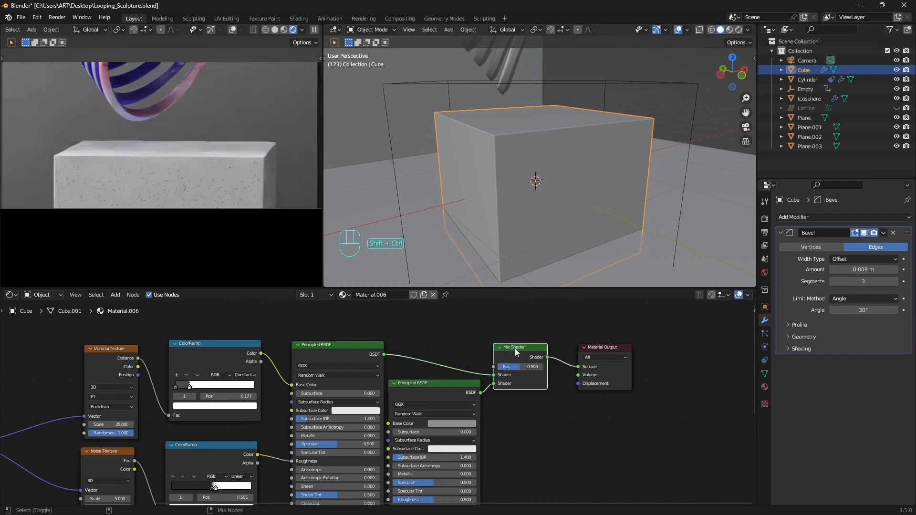
pyautogui.click(456, 423)
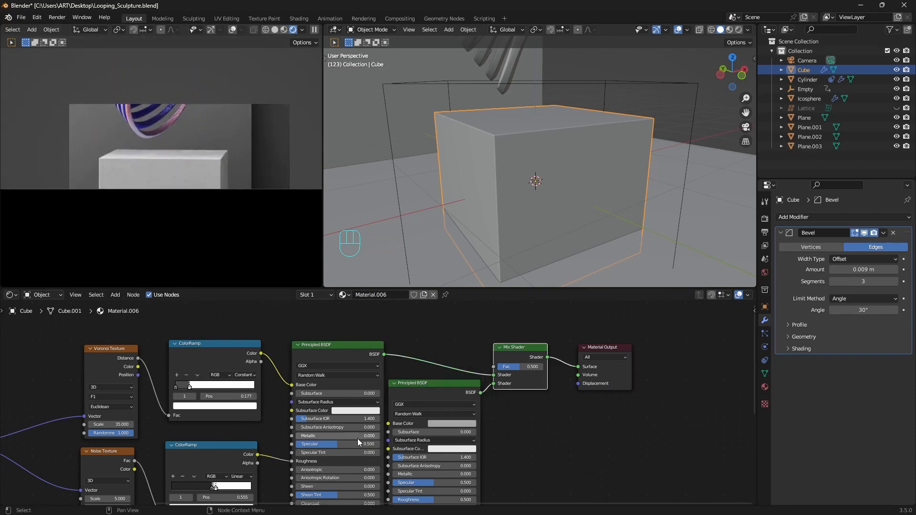
pyautogui.moveTo(261, 462); pyautogui.dragTo(284, 389, button='middle')
pyautogui.moveTo(282, 381); pyautogui.dragTo(412, 426)
pyautogui.scroll(3, 182, 215)
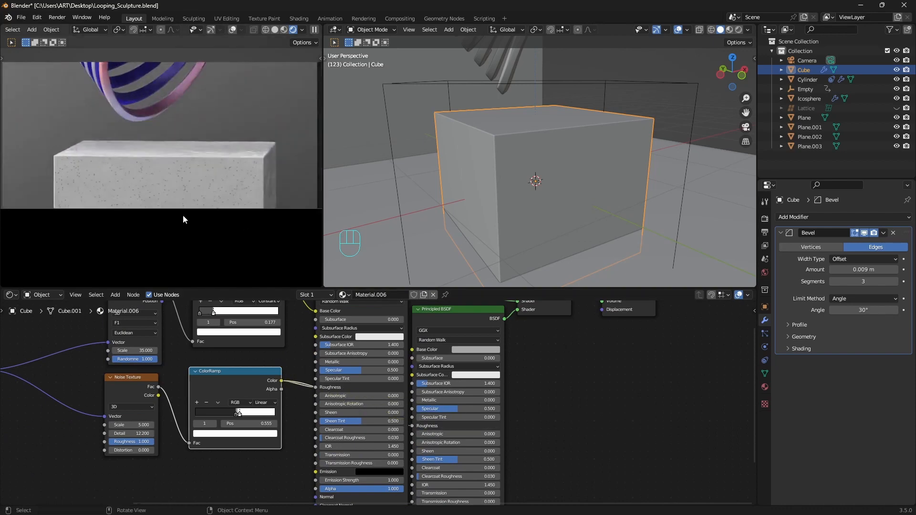
# - Extend the render region over the whole camera frame and save the file
pyautogui.scroll(-5, 219, 166)
pyautogui.hotkey('ctrl', 'b')
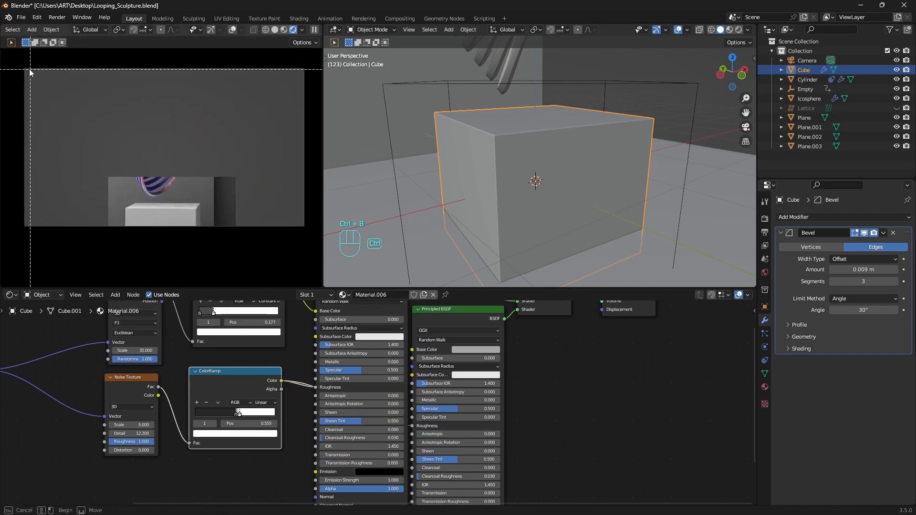
pyautogui.moveTo(361, 267); pyautogui.dragTo(353, 262)
pyautogui.hotkey('ctrl', 's')
# - Select the camera, enable its Depth of Field, and display its Limits in the viewport
pyautogui.scroll(-8, 622, 164)
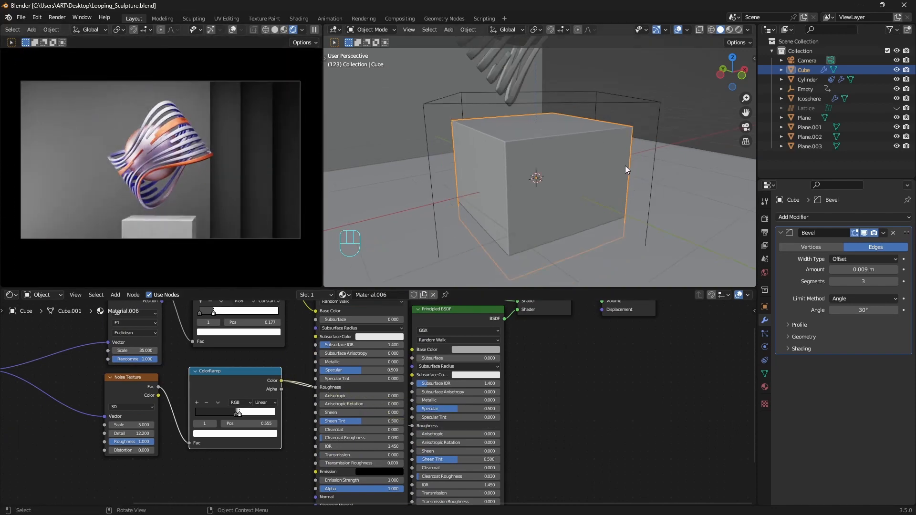
pyautogui.moveTo(637, 190); pyautogui.dragTo(547, 211, button='middle')
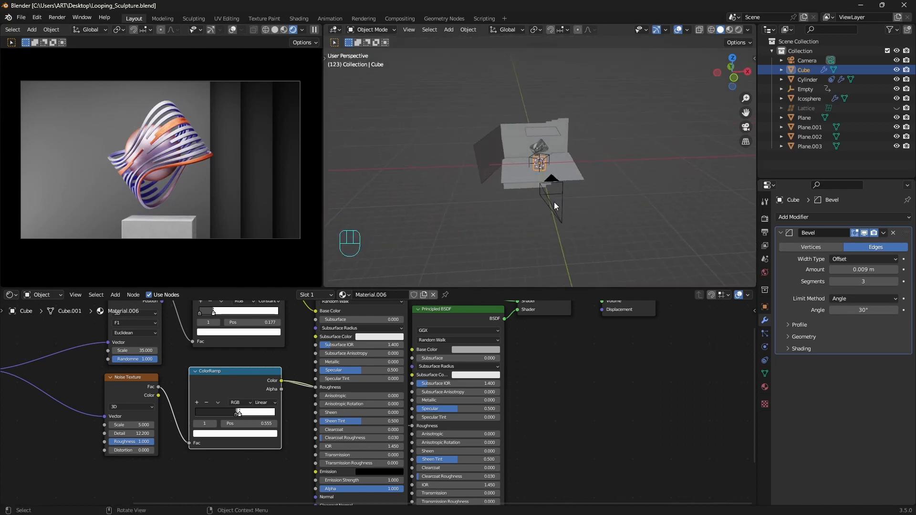
pyautogui.click(553, 202)
pyautogui.click(765, 347)
pyautogui.scroll(-4, 812, 374)
pyautogui.click(787, 416)
pyautogui.moveTo(549, 224)
pyautogui.mouseDown(button='middle')
pyautogui.moveTo(571, 246)
pyautogui.moveTo(550, 210)
pyautogui.mouseUp(button='middle')
pyautogui.scroll(3, 550, 210)
pyautogui.click(833, 347)
# - Set the camera's focus distance to 17 m, on the sculpture, and its F-Stop to 0.7
pyautogui.moveTo(632, 240); pyautogui.dragTo(597, 227, button='middle')
pyautogui.moveTo(849, 441); pyautogui.dragTo(883, 441)
pyautogui.moveTo(563, 143)
pyautogui.mouseDown(button='middle')
pyautogui.moveTo(649, 151)
pyautogui.moveTo(700, 188)
pyautogui.mouseUp(button='middle')
pyautogui.scroll(-1, 882, 383)
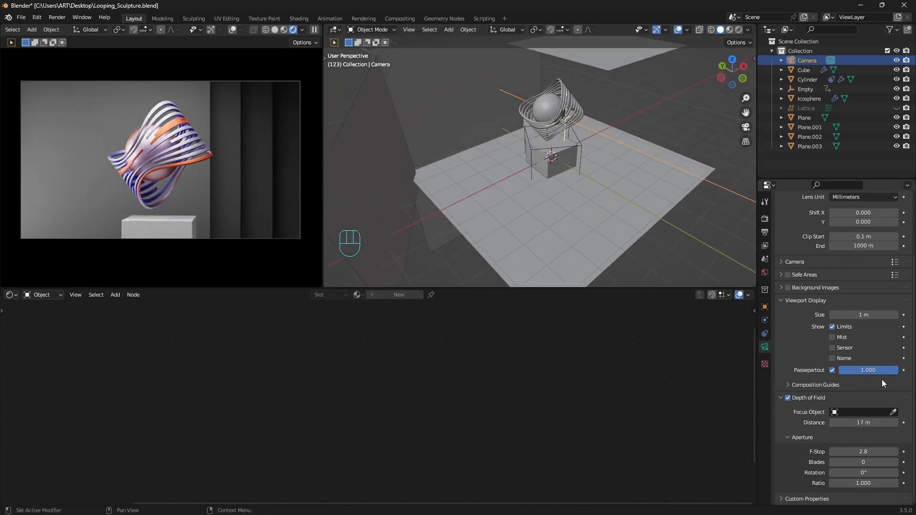
pyautogui.moveTo(871, 422); pyautogui.dragTo(871, 422)
pyautogui.click(862, 447)
pyautogui.write('.5')
pyautogui.press('Return')
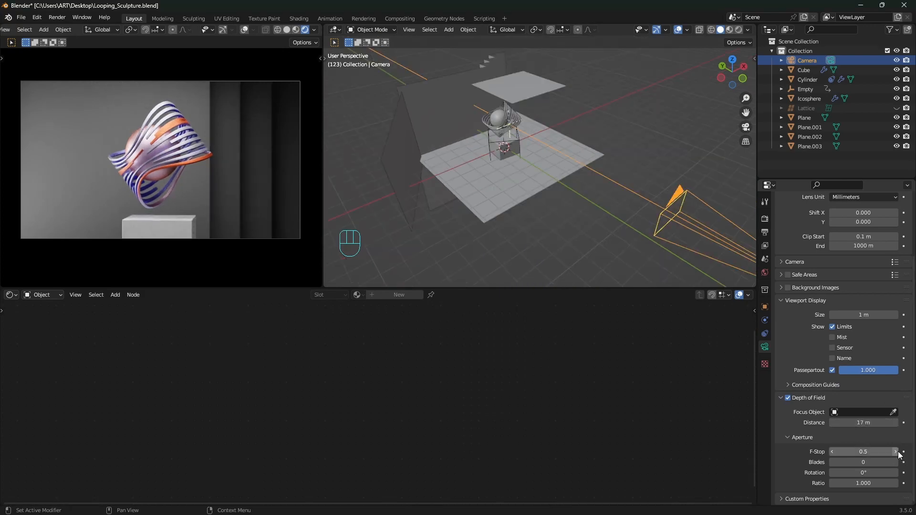
pyautogui.click(896, 452)
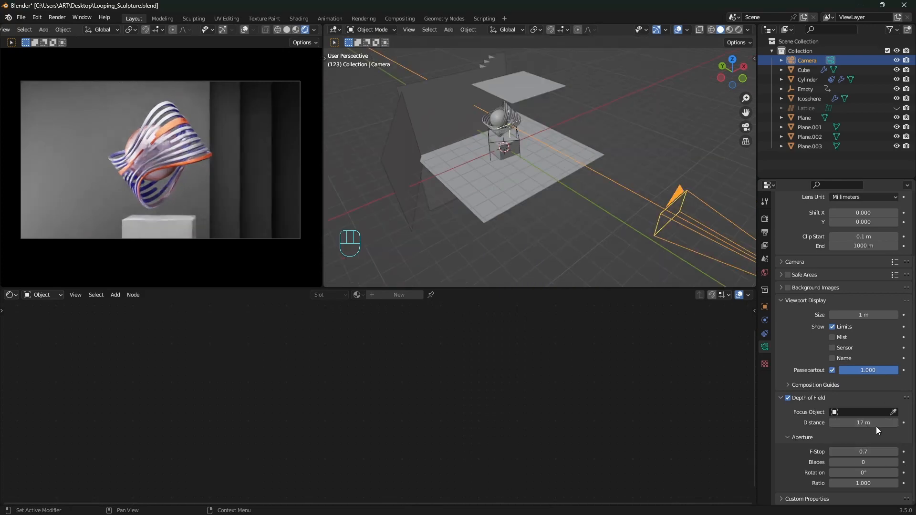
# - Rotate the cube about 18° around Z and shift it slightly along X, also nudging the stepped backdrop wall sideways
pyautogui.click(179, 221)
pyautogui.press('r')
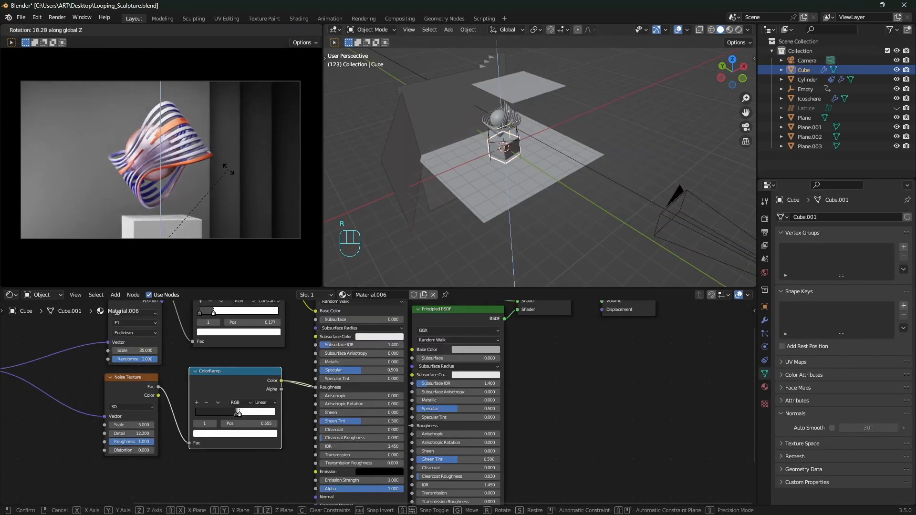
pyautogui.press('g')
pyautogui.click(226, 170)
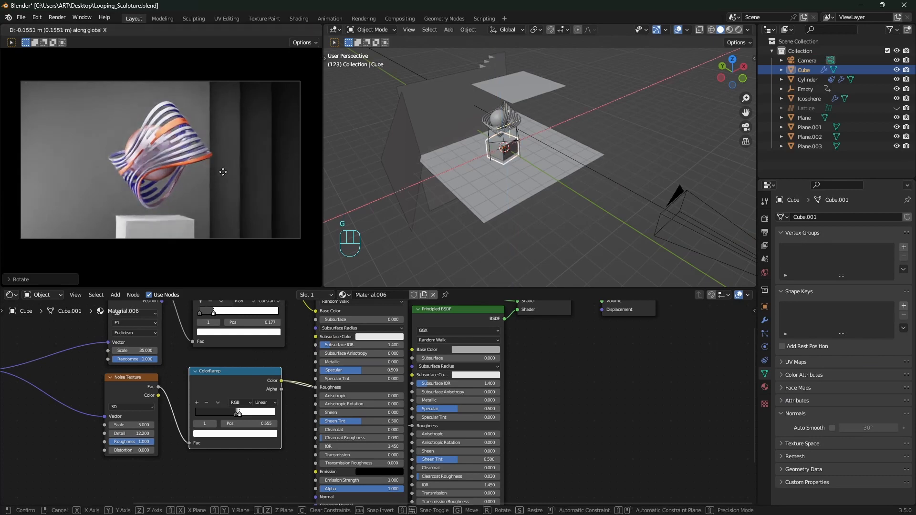
pyautogui.click(270, 183)
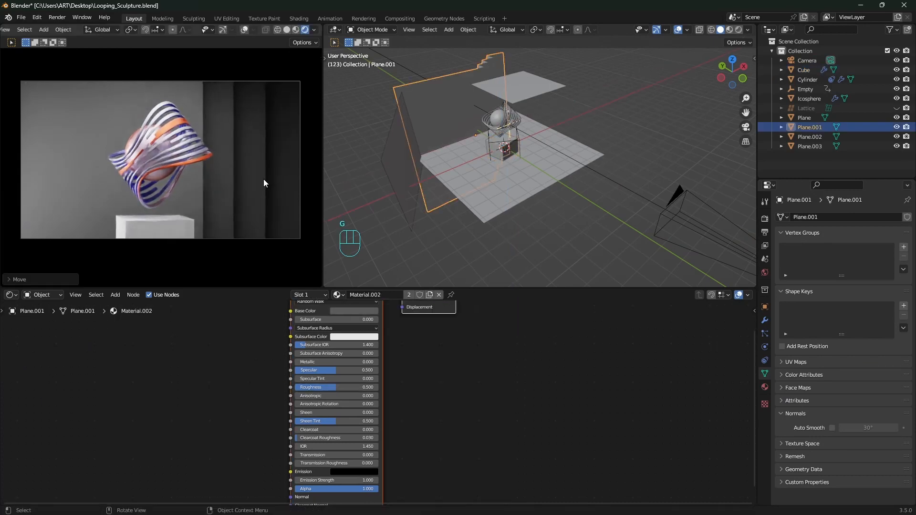
# - Set the render output folder to Desktop and the file format to FFmpeg Video
pyautogui.click(765, 233)
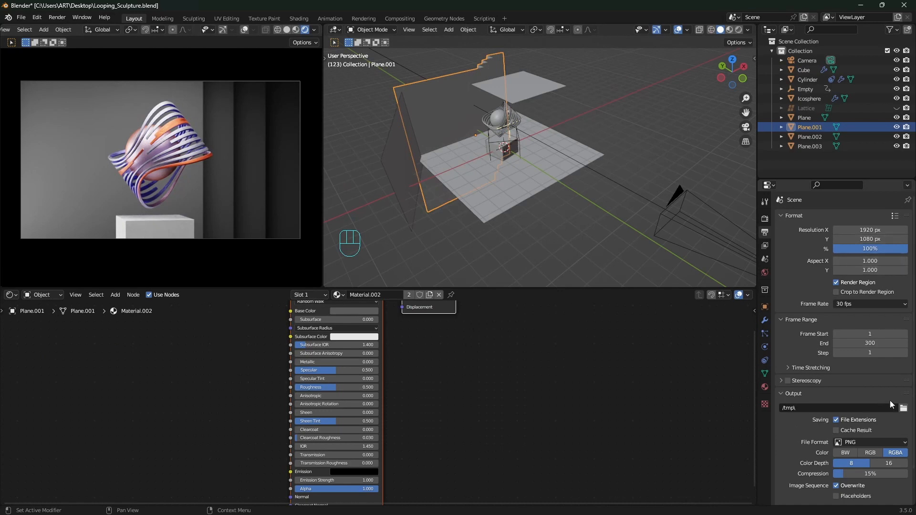
pyautogui.click(903, 409)
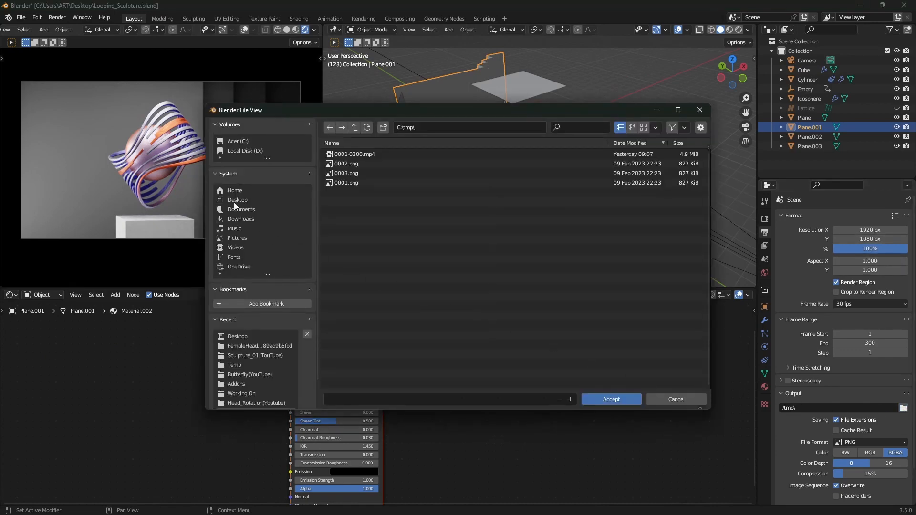
pyautogui.click(236, 201)
pyautogui.click(611, 400)
pyautogui.scroll(-2, 892, 391)
pyautogui.click(901, 406)
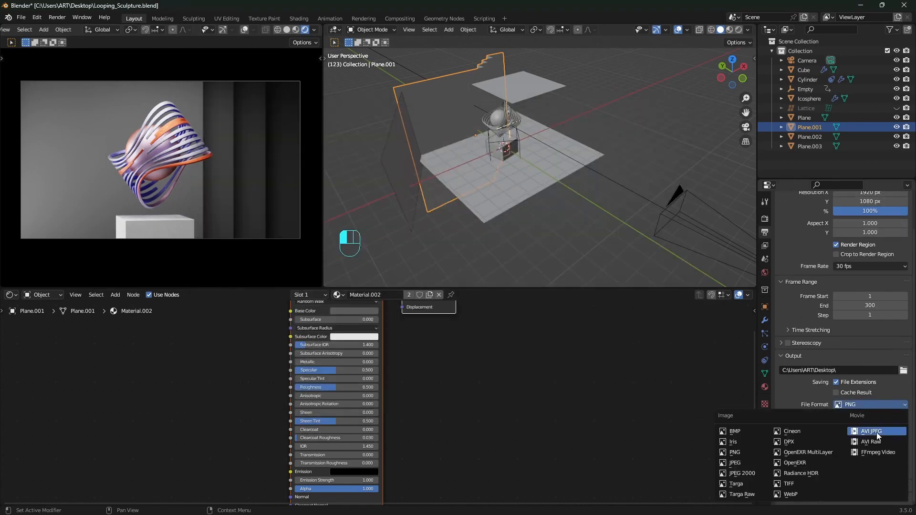
pyautogui.click(879, 455)
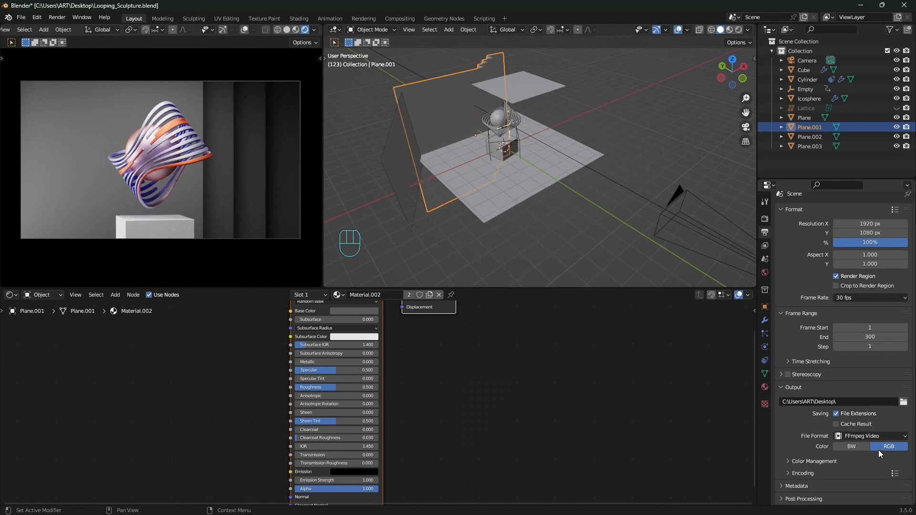
# - Set the video encoding container to MPEG-4 and the output quality to Perceptually Lossless
pyautogui.click(796, 473)
pyautogui.scroll(-4, 852, 417)
pyautogui.click(876, 411)
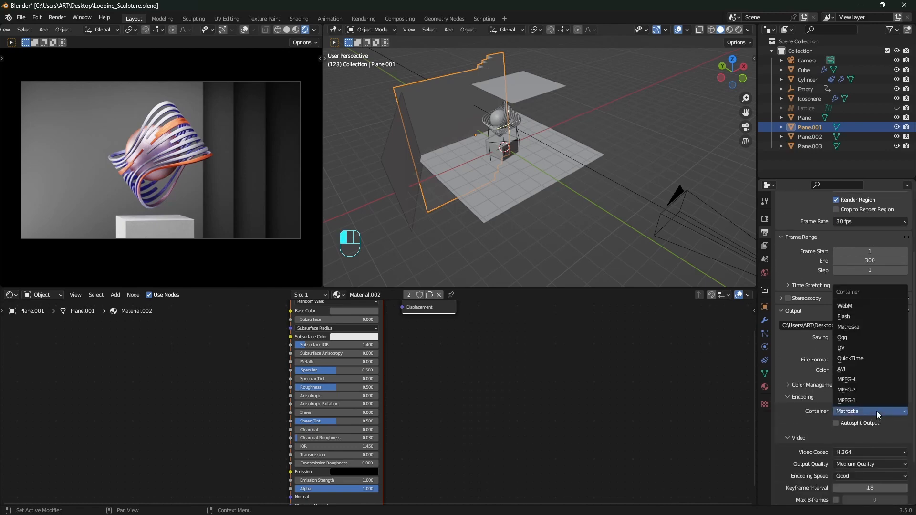
pyautogui.click(849, 382)
pyautogui.scroll(-2, 853, 396)
pyautogui.click(857, 426)
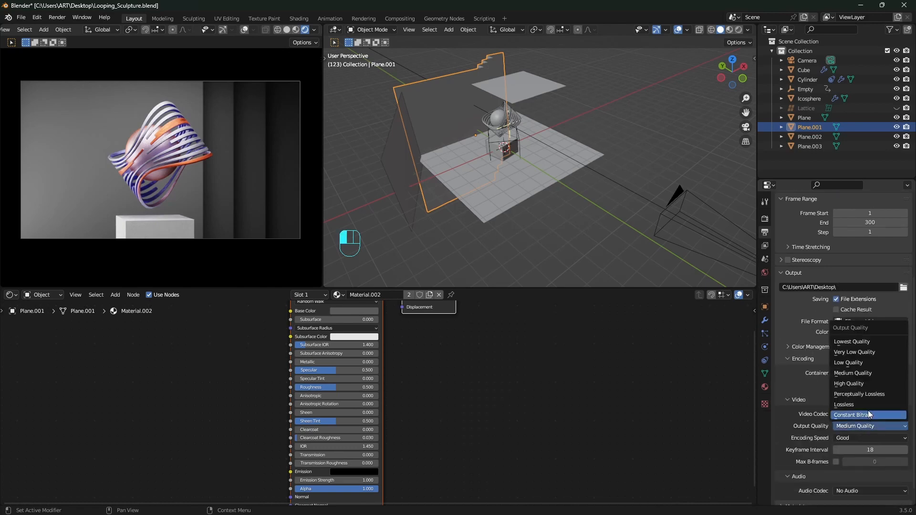
pyautogui.click(868, 396)
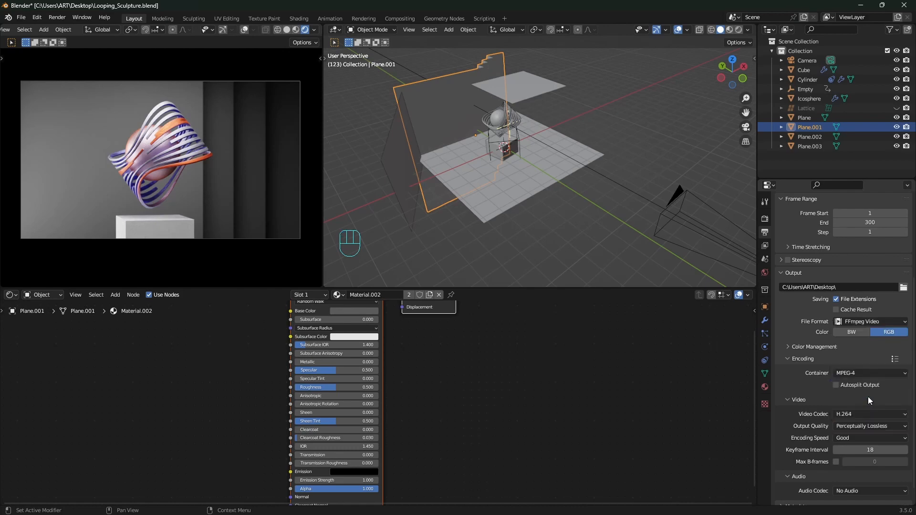